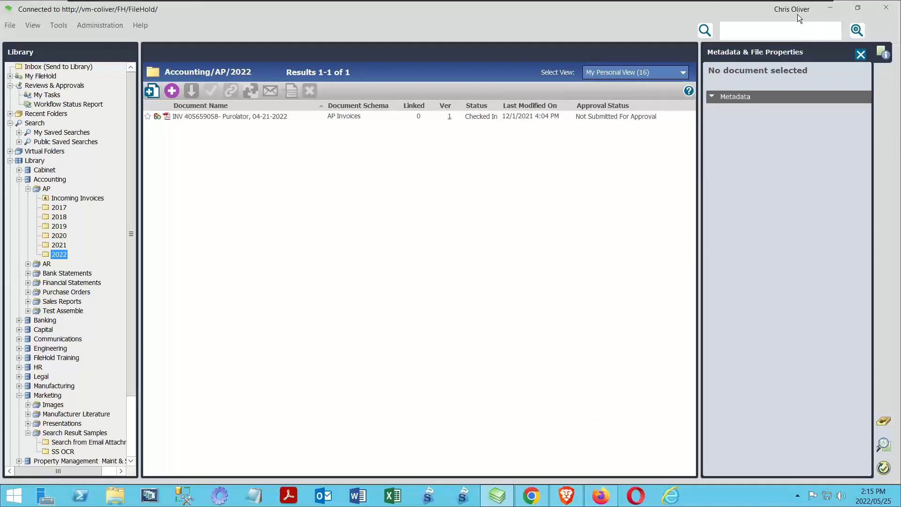
Look through the workflow options offered for the Purolator invoice in the 2022 folder.
{"action": "right_click", "coordinate": [220, 120]}
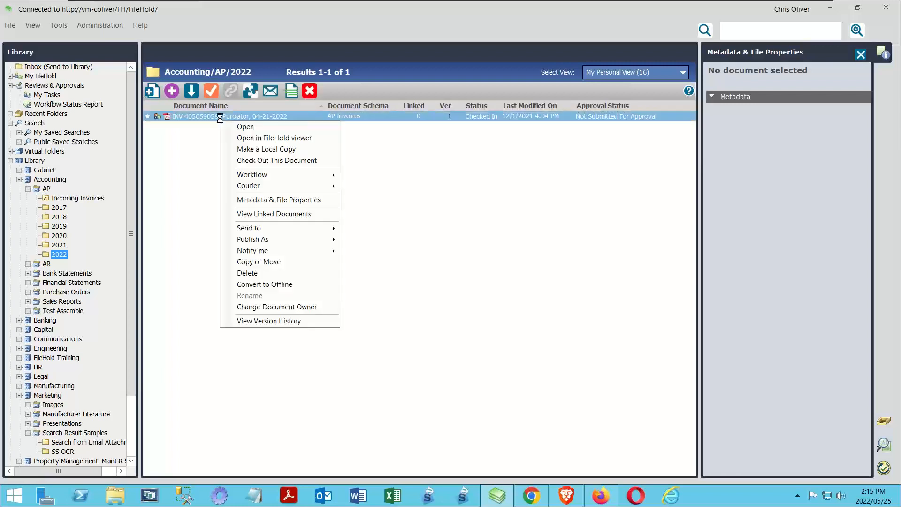
{"action": "mouse_move", "coordinate": [280, 173]}
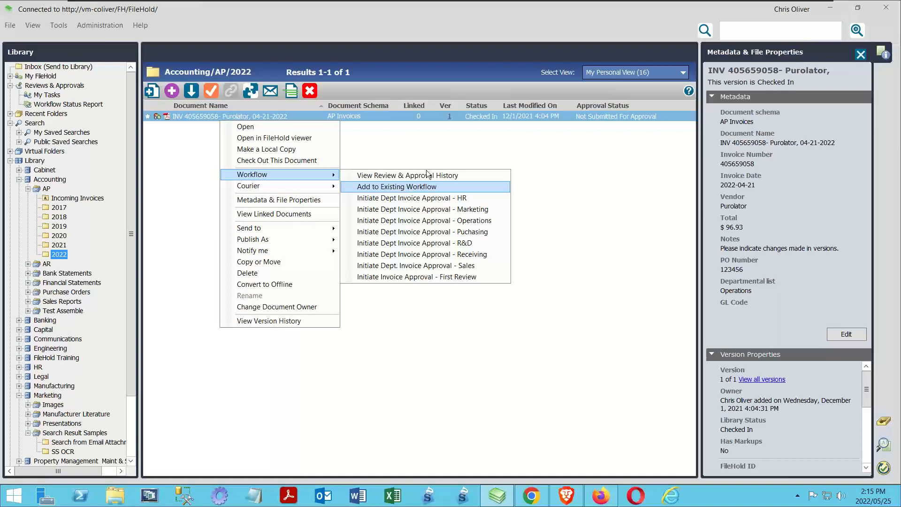
{"action": "left_click", "coordinate": [625, 166]}
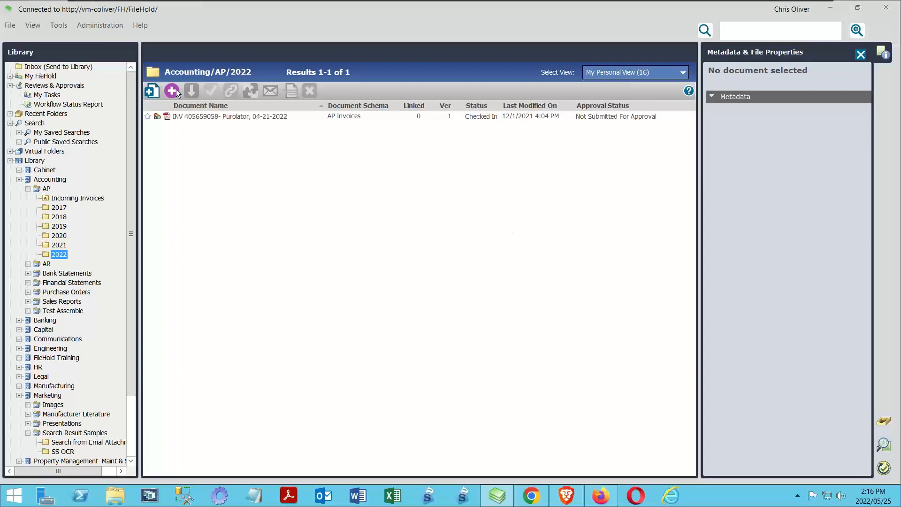
Open the list of workflow templates and look through the existing templates.
{"action": "left_click", "coordinate": [113, 26]}
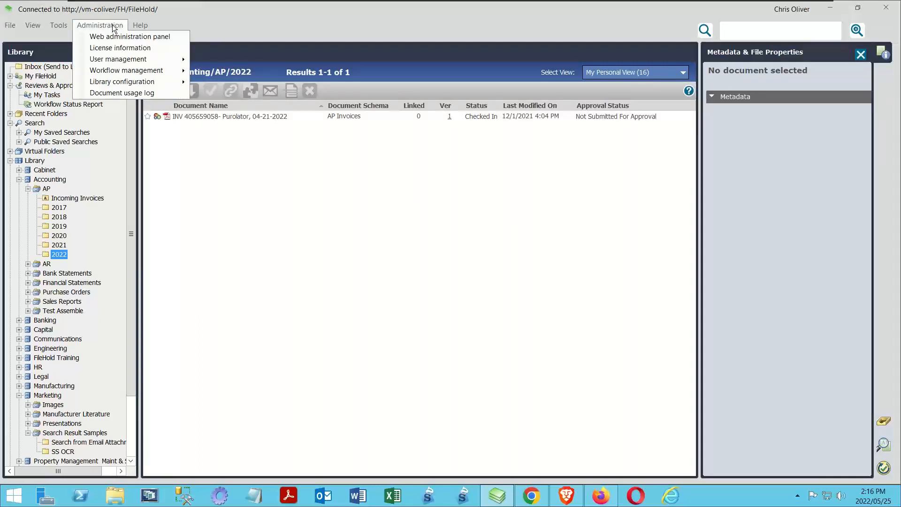
{"action": "mouse_move", "coordinate": [123, 70]}
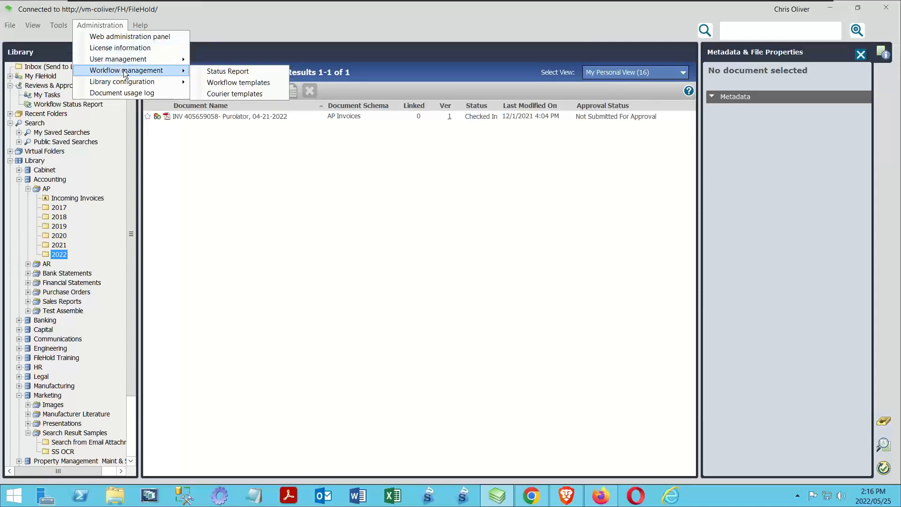
{"action": "left_click", "coordinate": [237, 83]}
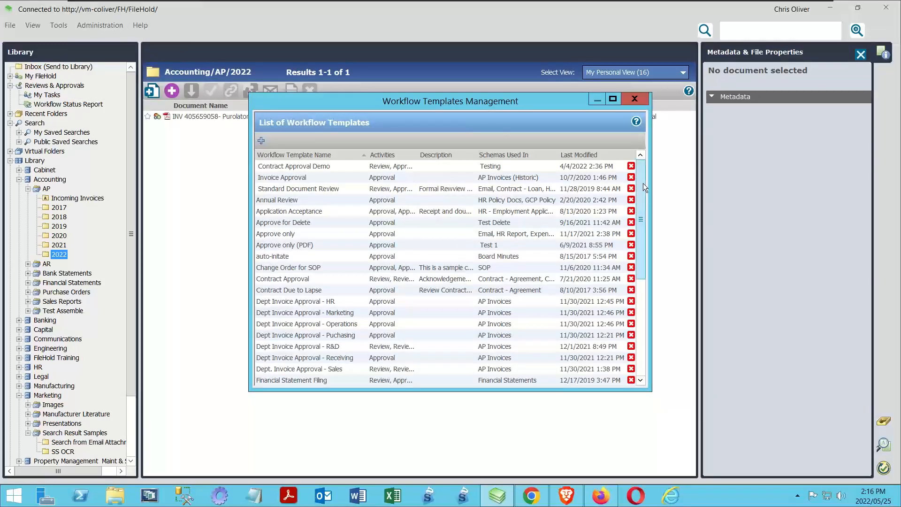
{"action": "left_click_drag", "start_coordinate": [642, 182], "coordinate": [659, 314]}
{"action": "scroll", "coordinate": [590, 296], "scroll_direction": "up", "scroll_amount": 5}
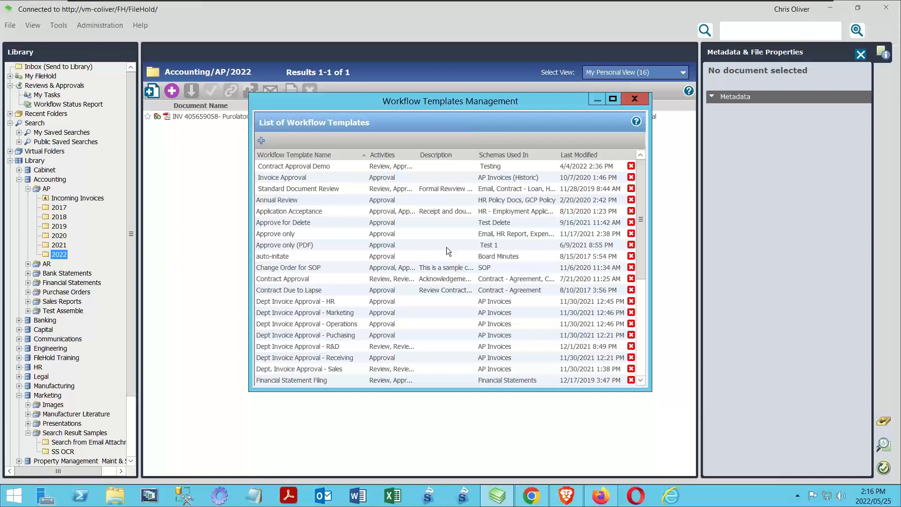
Add a new workflow template and name it "_Invoice Review".
{"action": "left_click", "coordinate": [261, 141]}
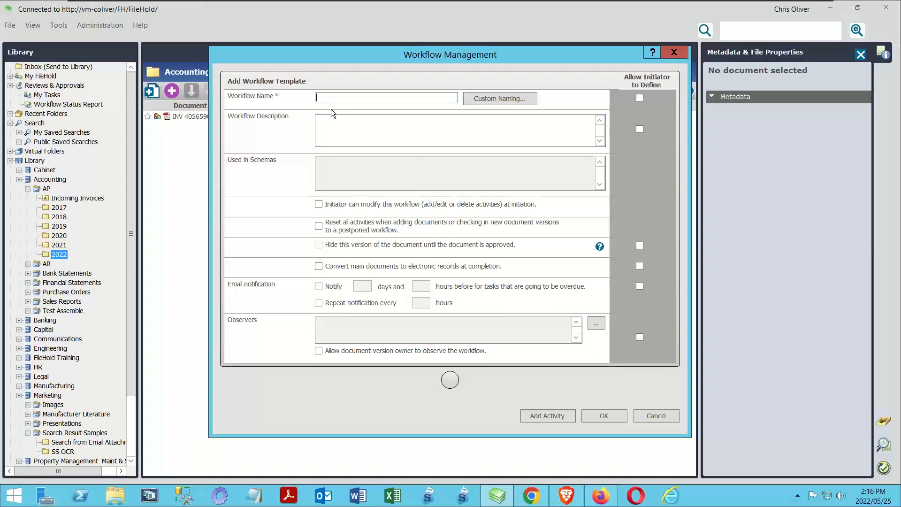
{"action": "type", "text": "Invoi"}
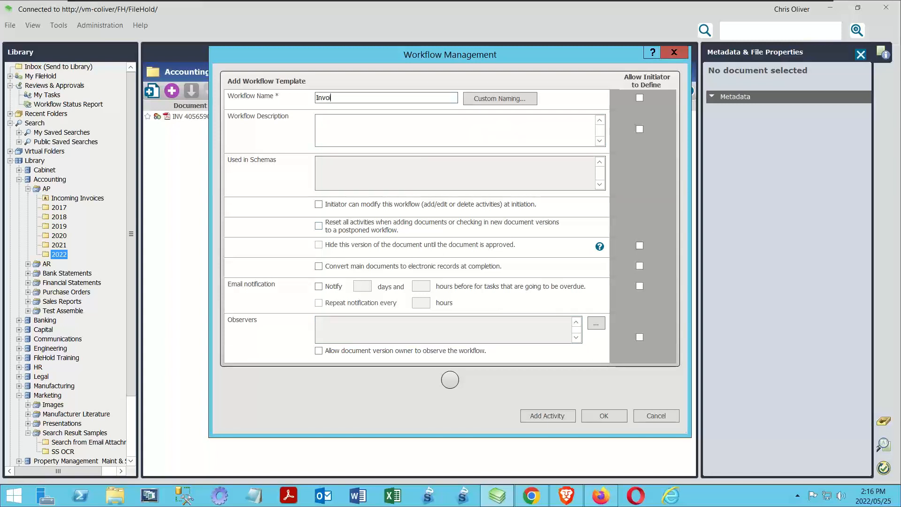
{"action": "type", "text": "ce Review"}
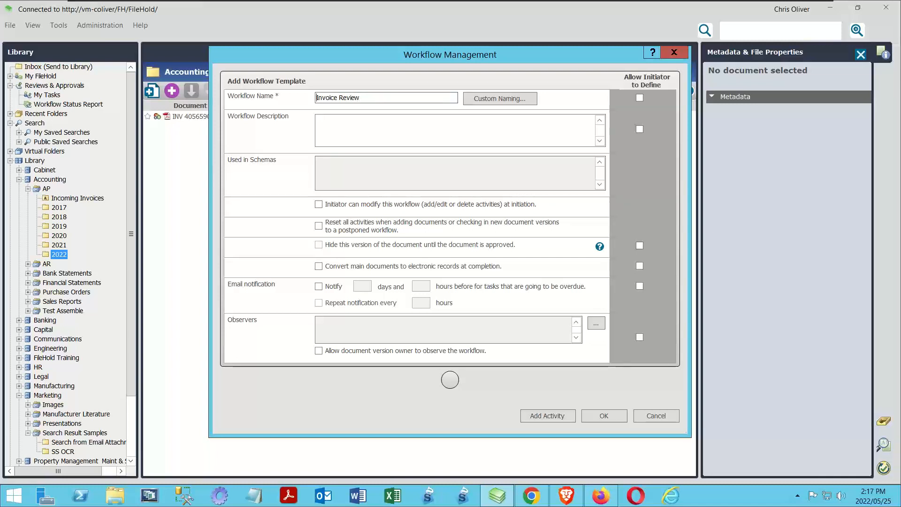
{"action": "key", "text": "Home"}
{"action": "type", "text": "_"}
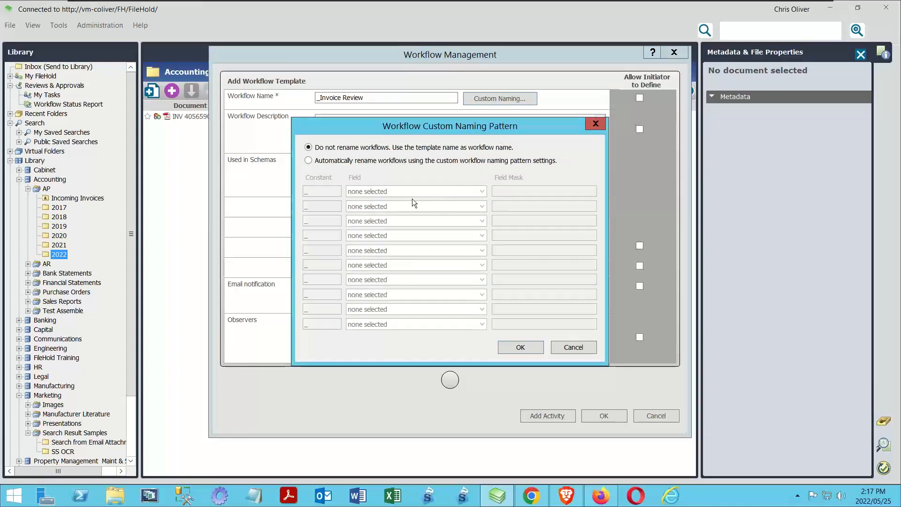
Set workflows to be renamed automatically with a custom naming pattern of Workflow Name, Departmental list and Document Name.
{"action": "left_click", "coordinate": [321, 161]}
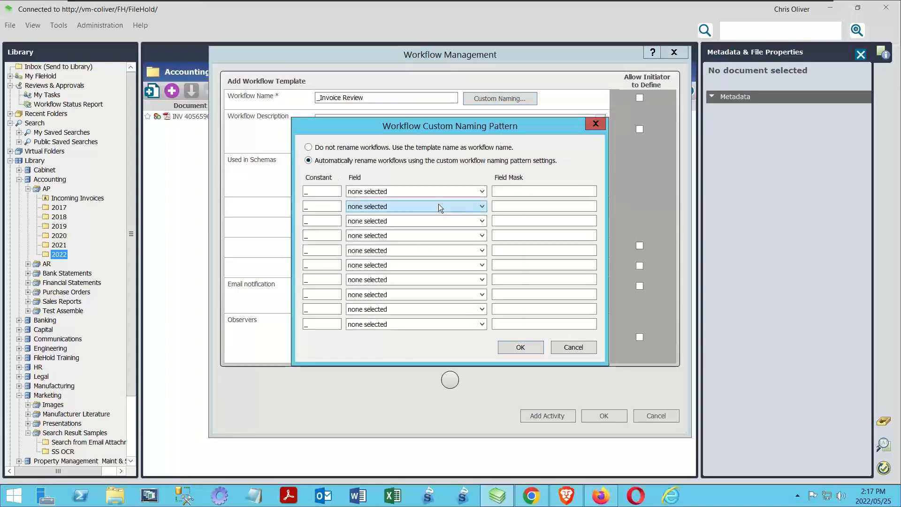
{"action": "left_click", "coordinate": [438, 191]}
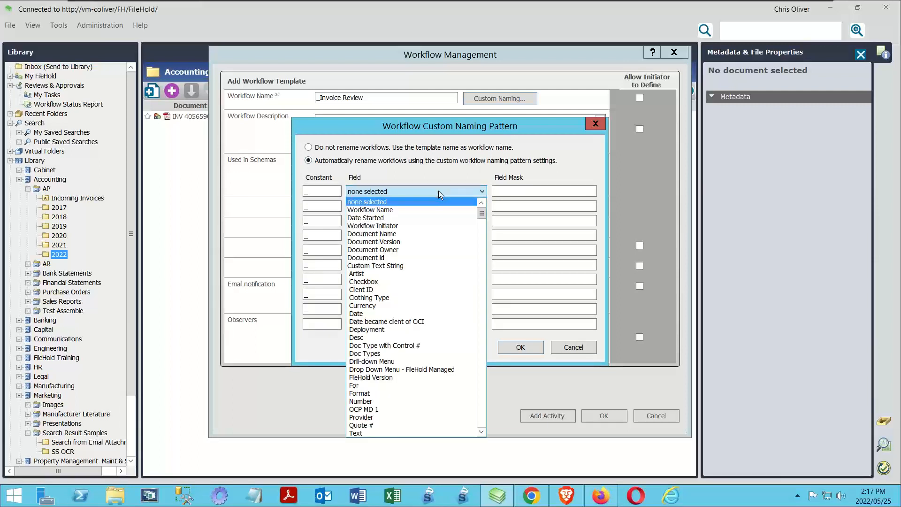
{"action": "left_click", "coordinate": [385, 211]}
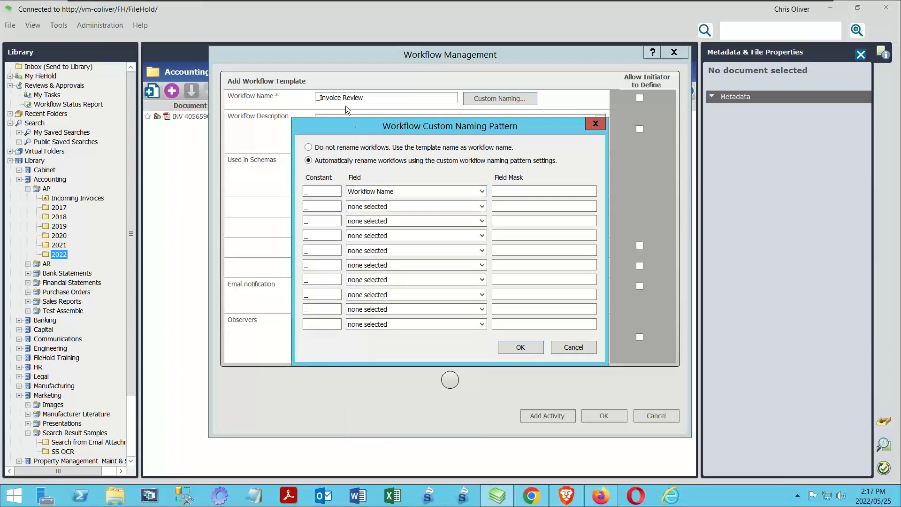
{"action": "left_click", "coordinate": [389, 206]}
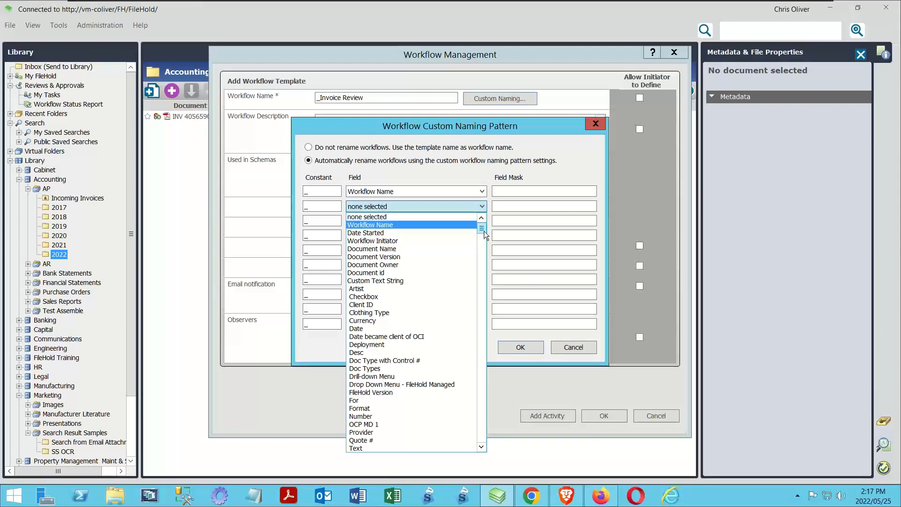
{"action": "left_click_drag", "start_coordinate": [483, 230], "coordinate": [480, 281]}
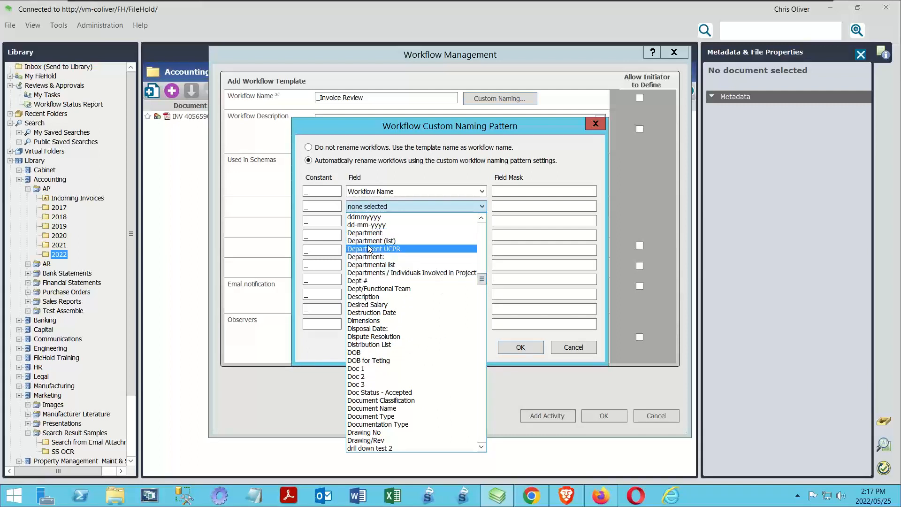
{"action": "left_click", "coordinate": [373, 265]}
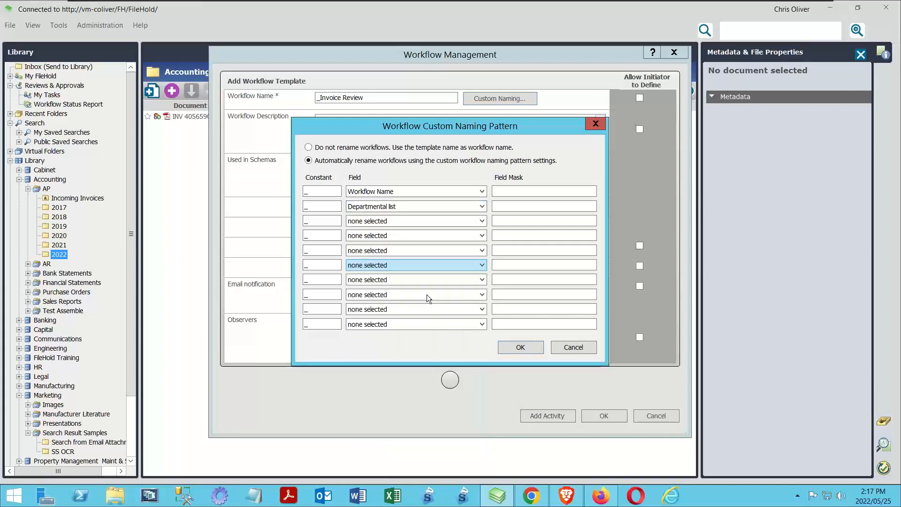
{"action": "left_click", "coordinate": [402, 220]}
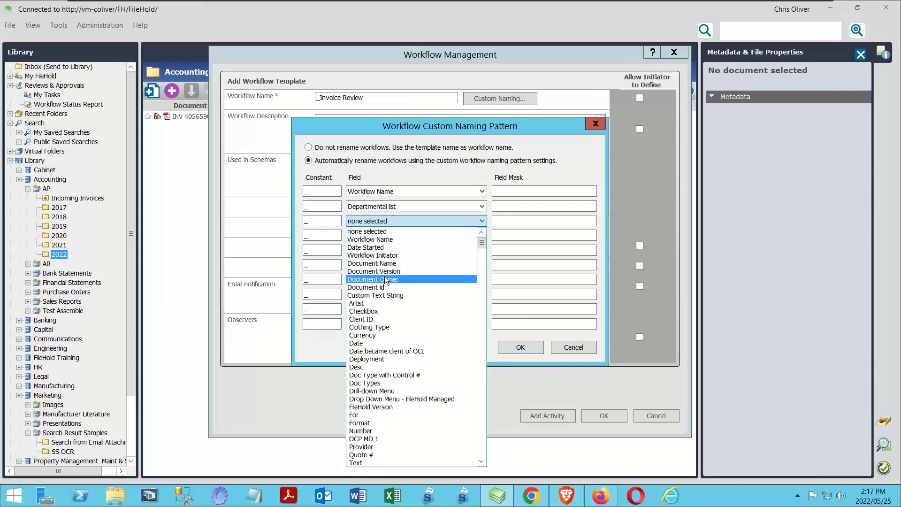
{"action": "left_click", "coordinate": [382, 263]}
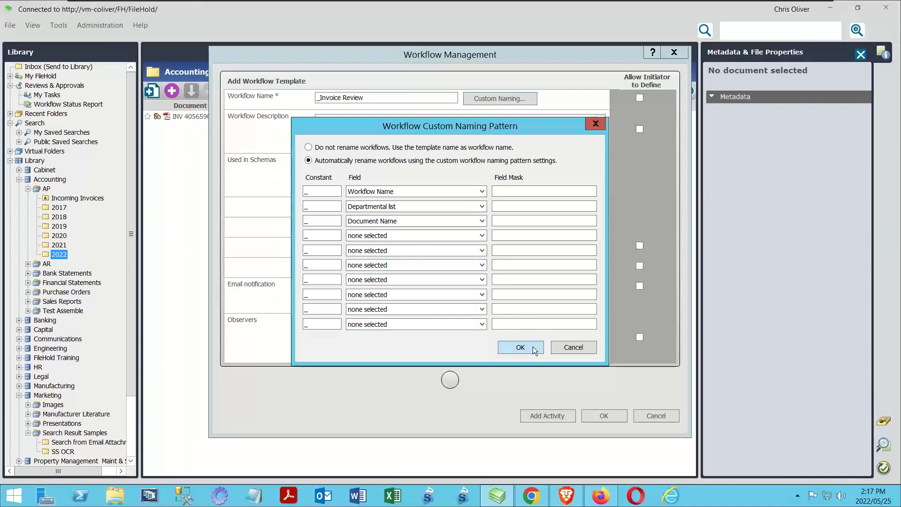
{"action": "left_click", "coordinate": [520, 347]}
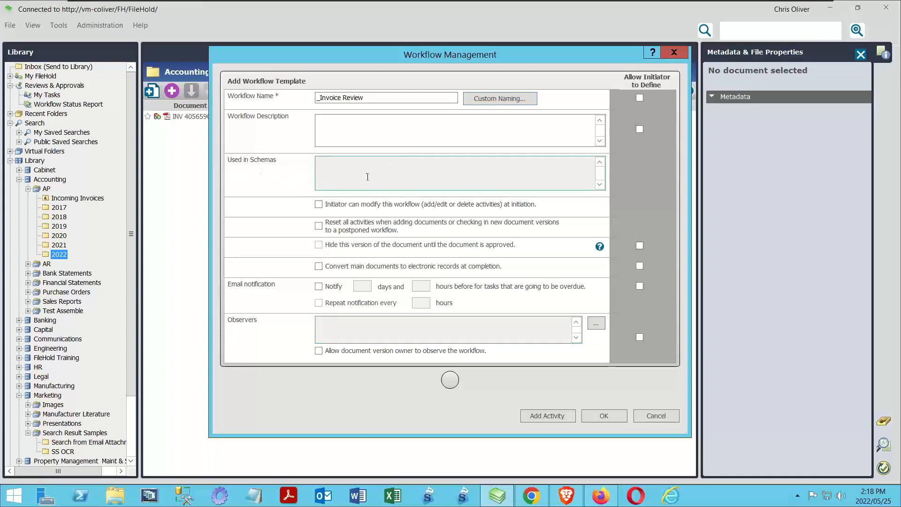
Add a first activity to the _Invoice Review workflow template.
{"action": "left_click", "coordinate": [346, 176]}
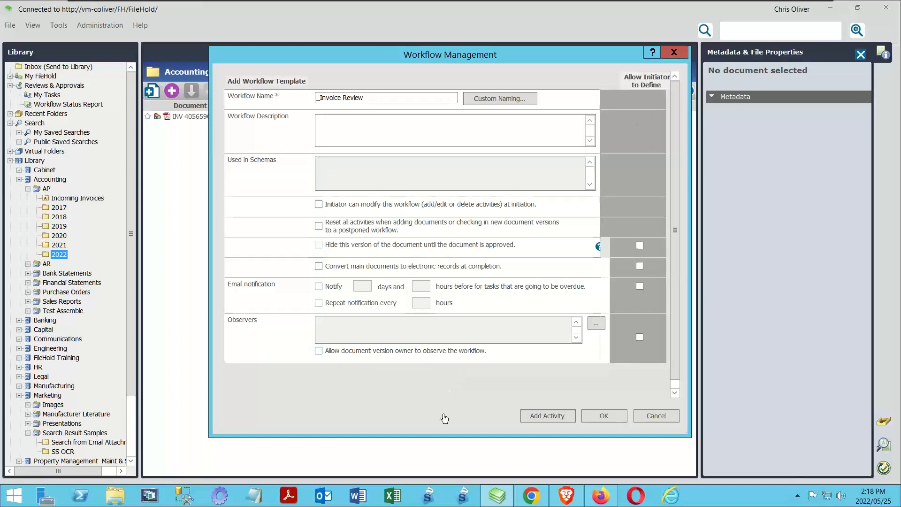
{"action": "left_click", "coordinate": [450, 380]}
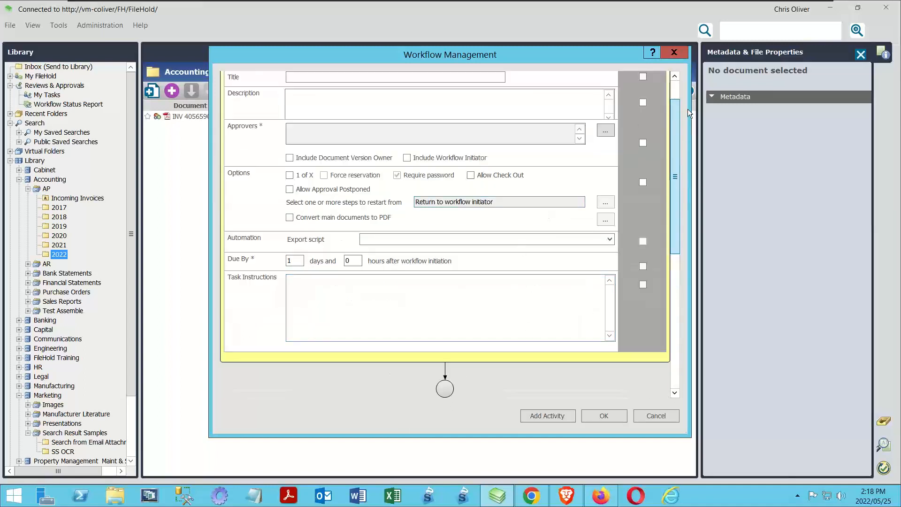
{"action": "scroll", "coordinate": [481, 110], "scroll_direction": "up", "scroll_amount": 5}
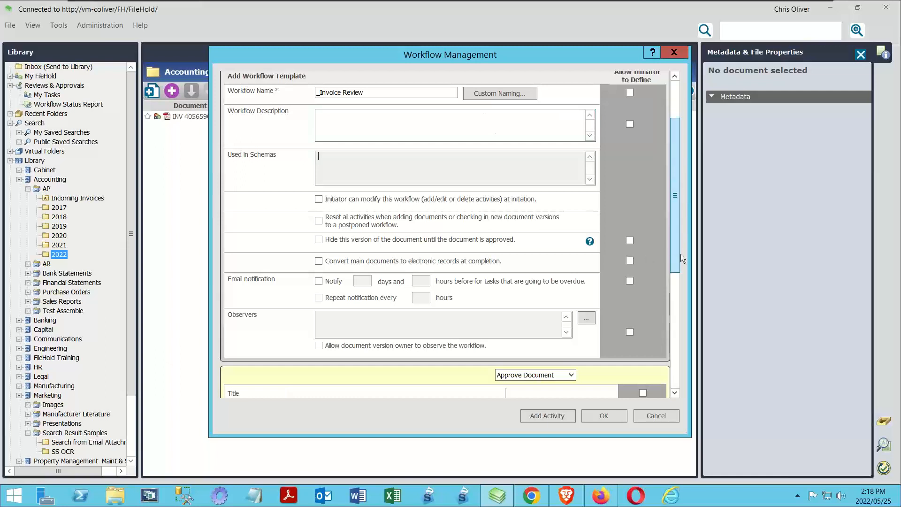
{"action": "scroll", "coordinate": [680, 254], "scroll_direction": "down", "scroll_amount": 3}
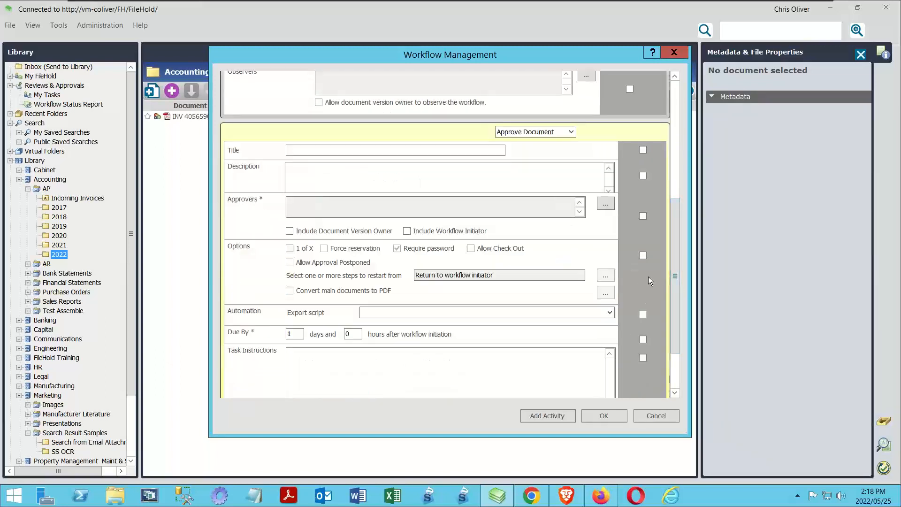
{"action": "left_click", "coordinate": [571, 132]}
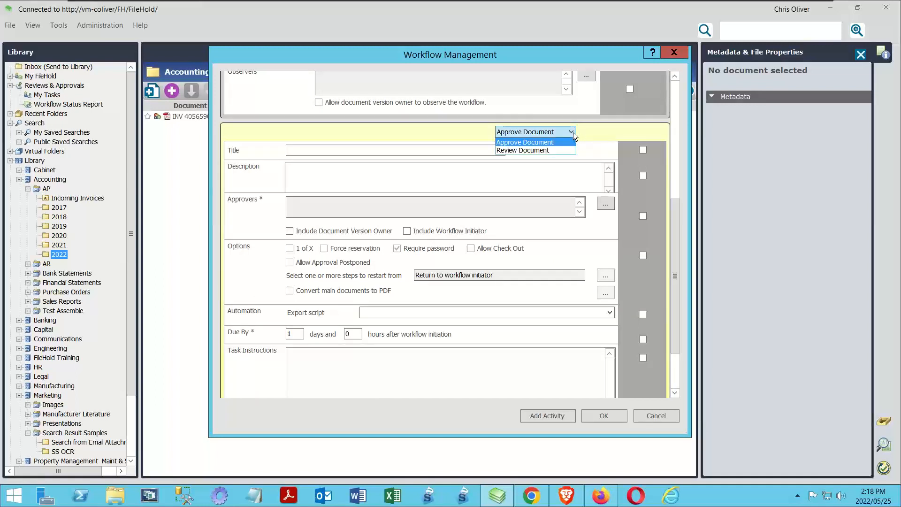
{"action": "left_click", "coordinate": [532, 150]}
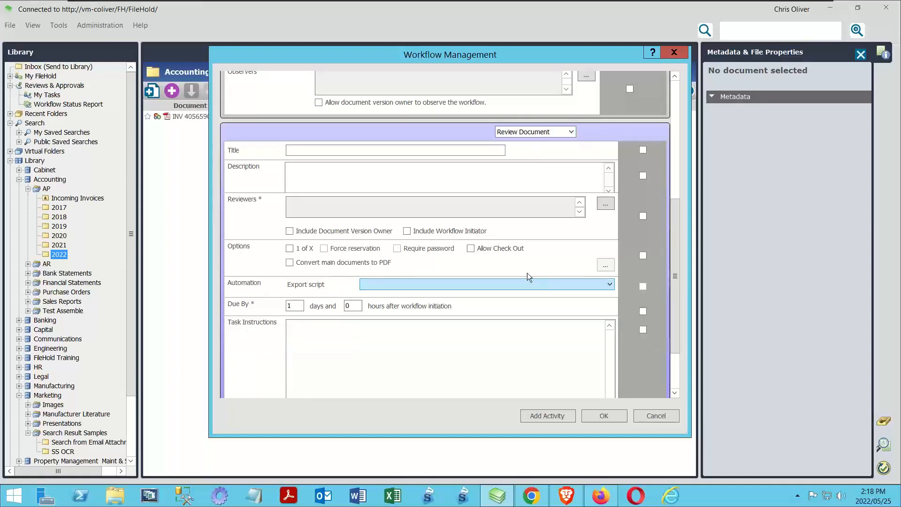
{"action": "left_click", "coordinate": [570, 136]}
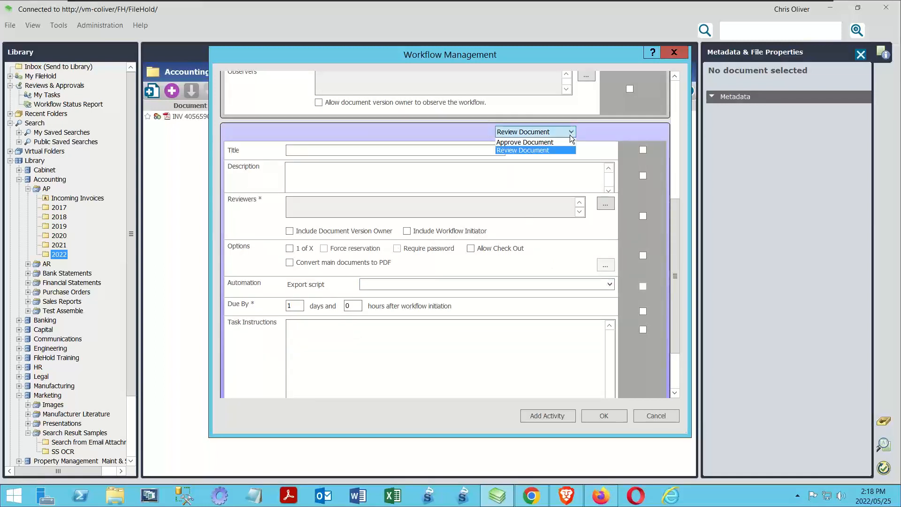
{"action": "left_click", "coordinate": [552, 140]}
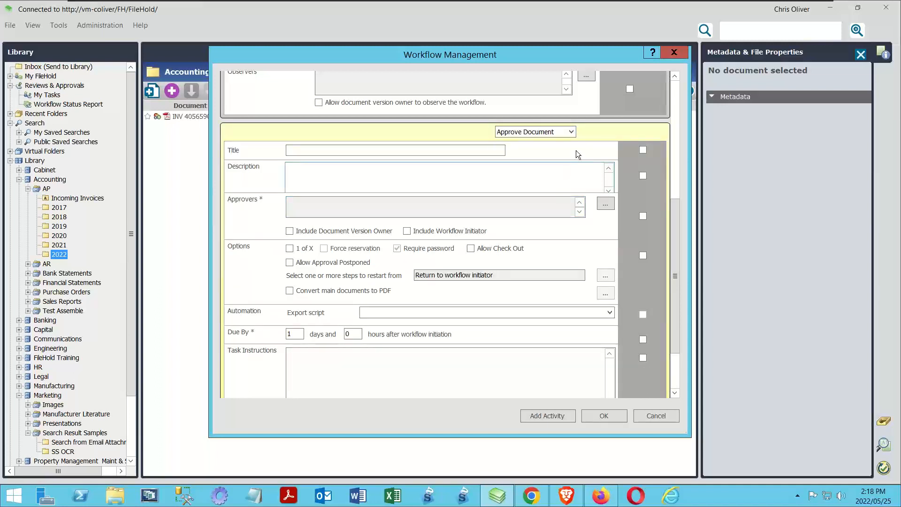
Change the activity type to Review Document and title the activity "Check if Invoice is valid".
{"action": "left_click", "coordinate": [571, 132]}
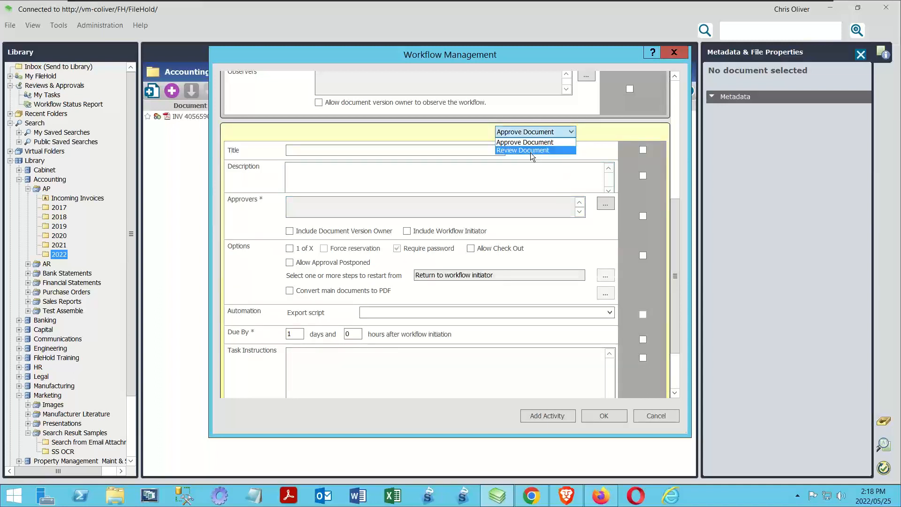
{"action": "left_click", "coordinate": [531, 153]}
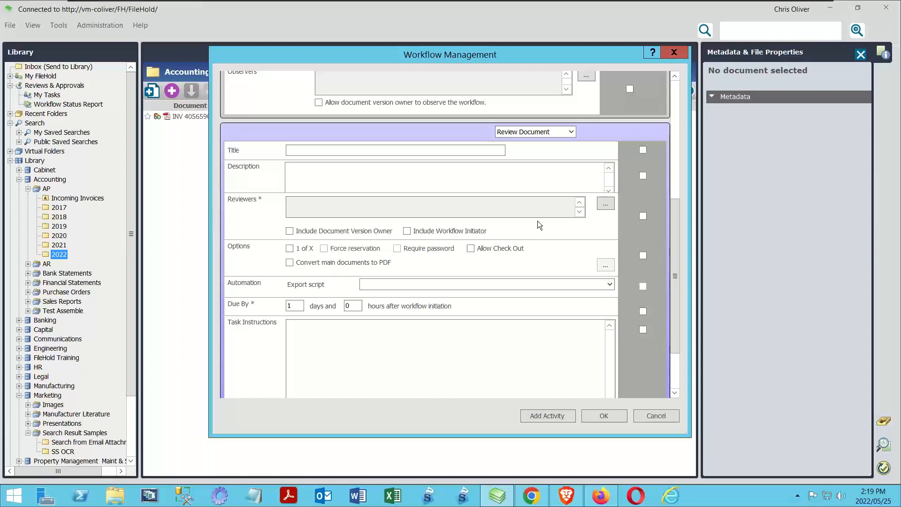
{"action": "left_click", "coordinate": [299, 151]}
{"action": "type", "text": "Check if"}
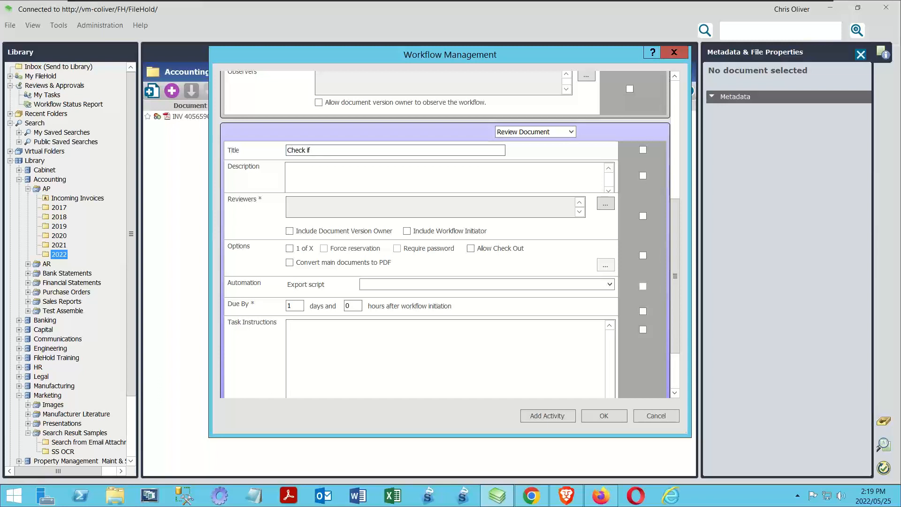
{"action": "type", "text": " Invoice is valid"}
Enter the task instructions "Please check the invoice(s) and make sure they are valid." for the review activity.
{"action": "left_click", "coordinate": [358, 347]}
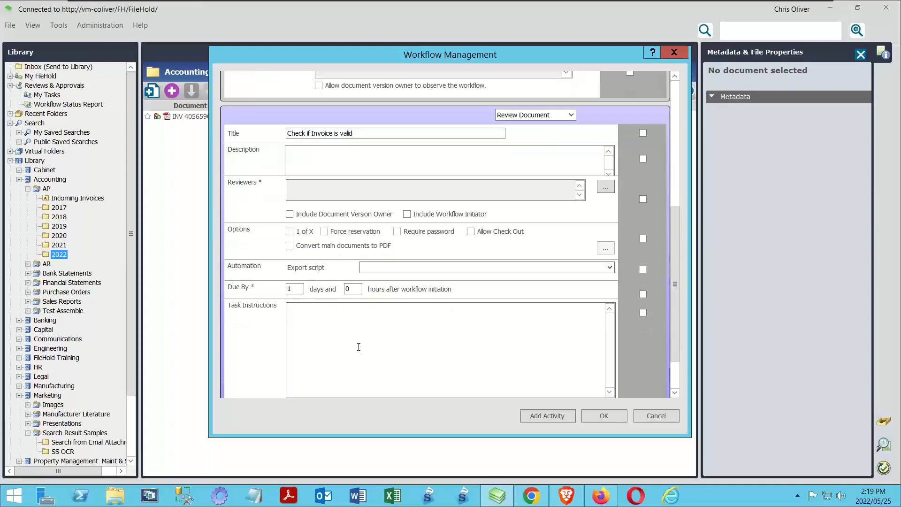
{"action": "type", "text": "Please check the invoice."}
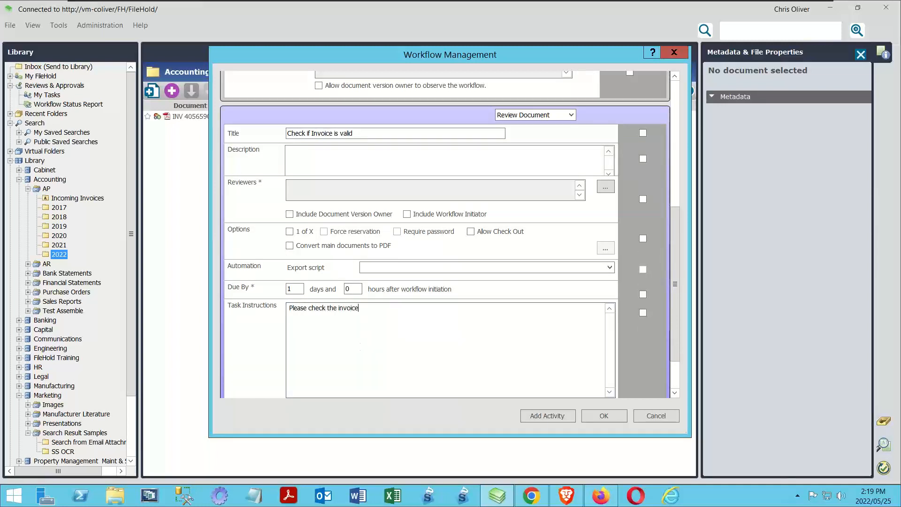
{"action": "key", "text": "BackSpace"}
{"action": "type", "text": "(s"}
{"action": "type", "text": "and make sre"}
{"action": "key", "text": "BackSpace"}
{"action": "key", "text": "BackSpace"}
{"action": "key", "text": "BackSpace"}
{"action": "type", "text": "sure they are valid."}
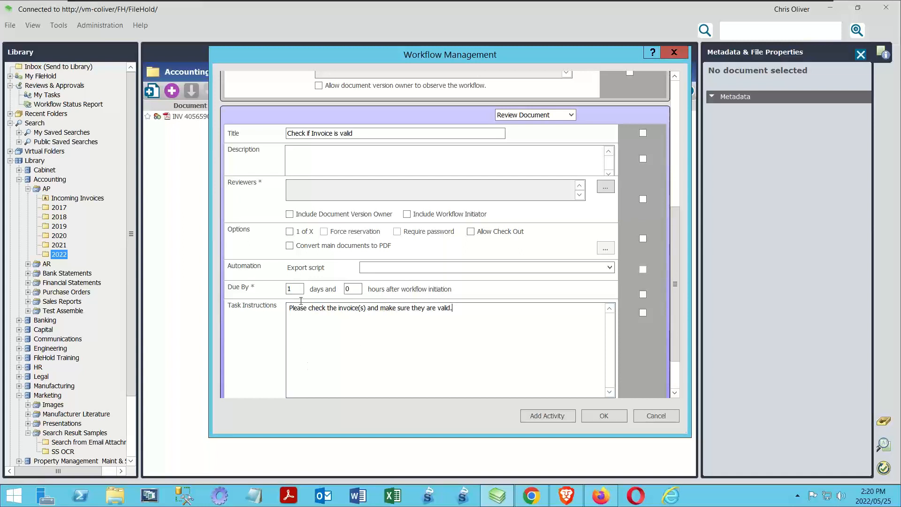
{"action": "left_click", "coordinate": [314, 158]}
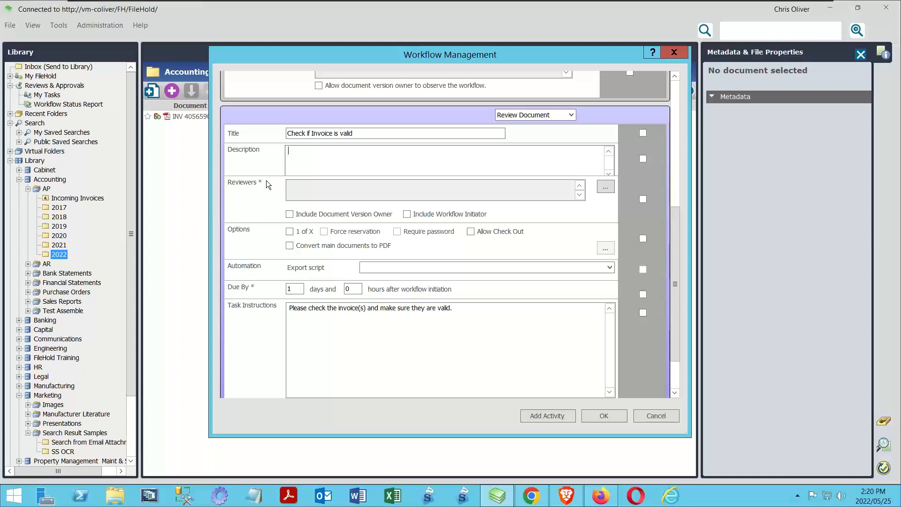
Assign the first listed user of the Accounting group as reviewer of the "Check if Invoice is valid" activity.
{"action": "left_click", "coordinate": [606, 188]}
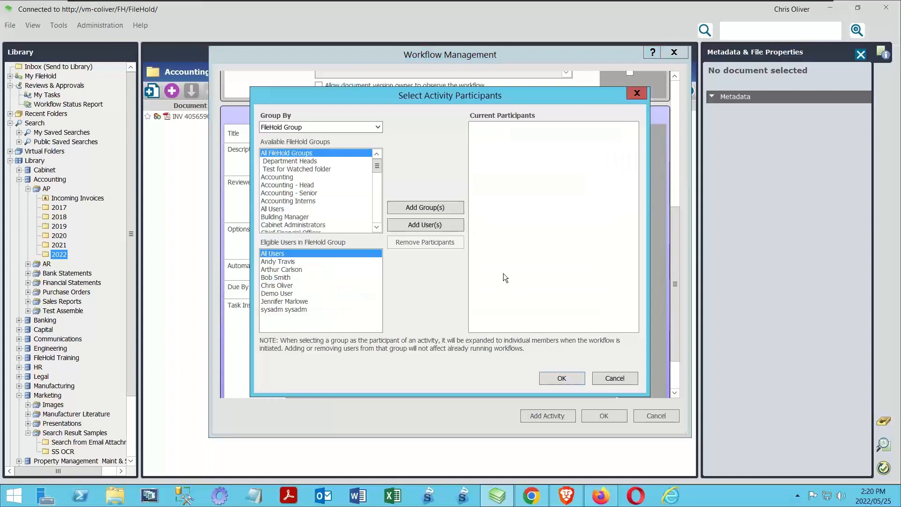
{"action": "left_click", "coordinate": [284, 177]}
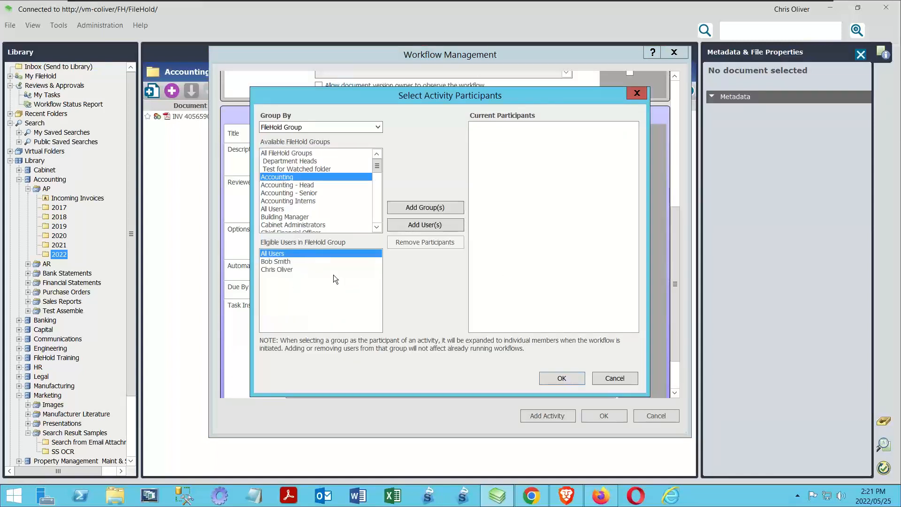
{"action": "left_click", "coordinate": [276, 262]}
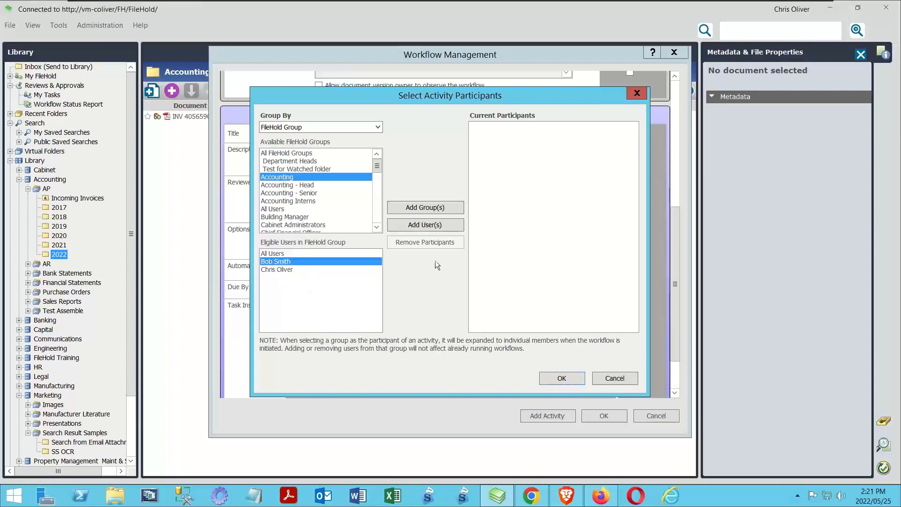
{"action": "left_click", "coordinate": [410, 227]}
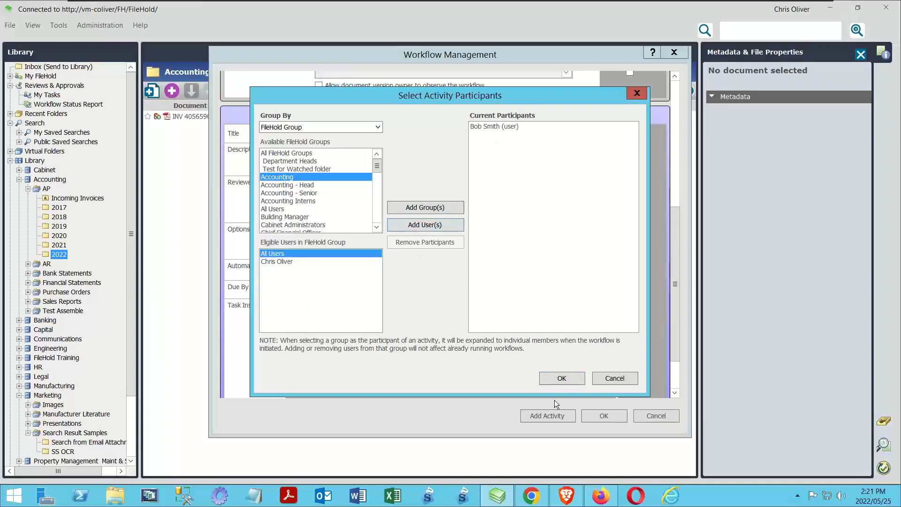
{"action": "left_click", "coordinate": [561, 379]}
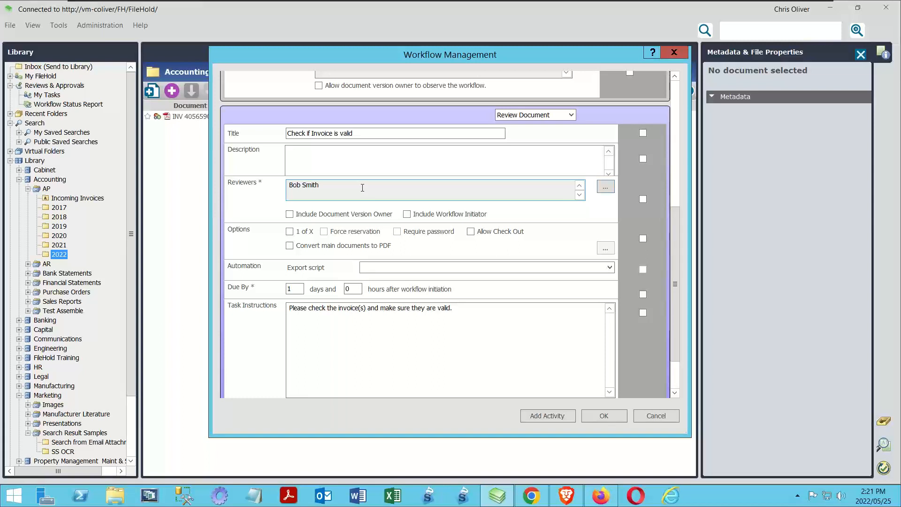
{"action": "left_click", "coordinate": [289, 232]}
{"action": "left_click", "coordinate": [290, 232]}
{"action": "left_click", "coordinate": [289, 231]}
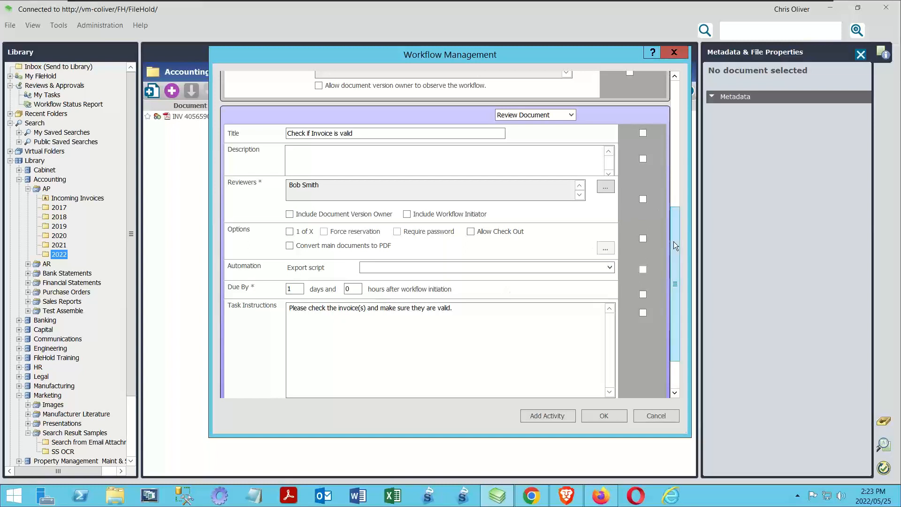
Add a second activity after the invoice check, keeping the Approve Document type, and title it "Department Approval".
{"action": "left_click_drag", "start_coordinate": [674, 241], "coordinate": [675, 281]}
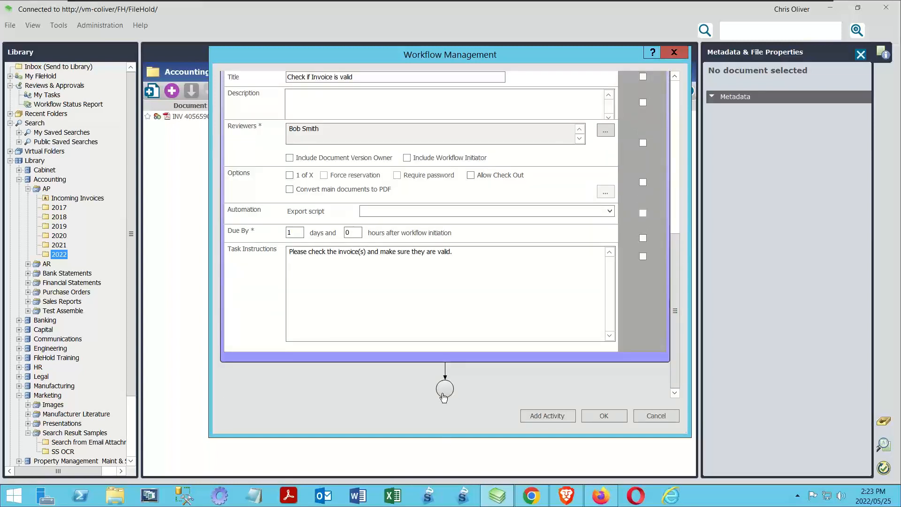
{"action": "left_click", "coordinate": [443, 394]}
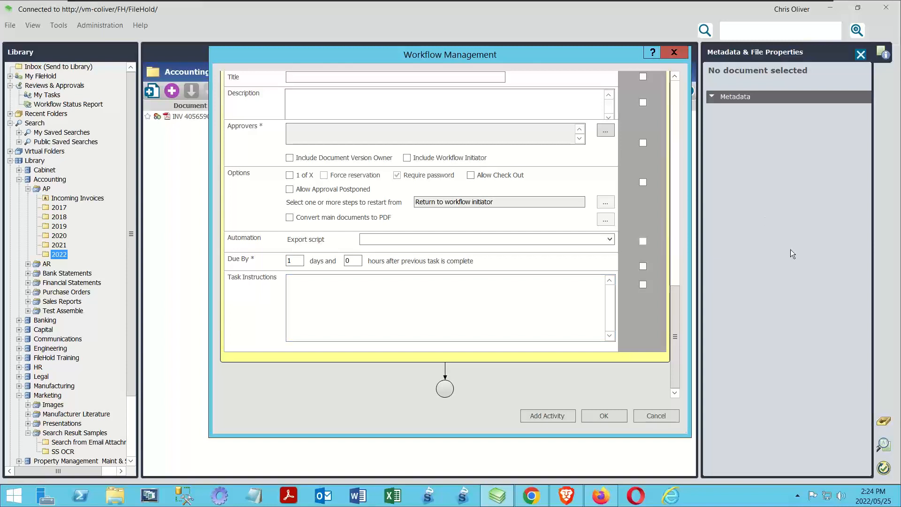
{"action": "left_click_drag", "start_coordinate": [675, 317], "coordinate": [666, 262]}
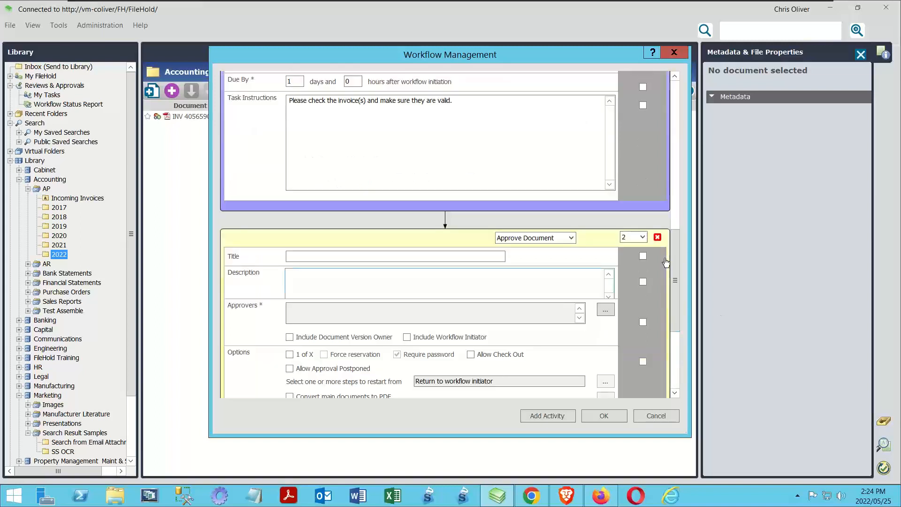
{"action": "left_click", "coordinate": [307, 255]}
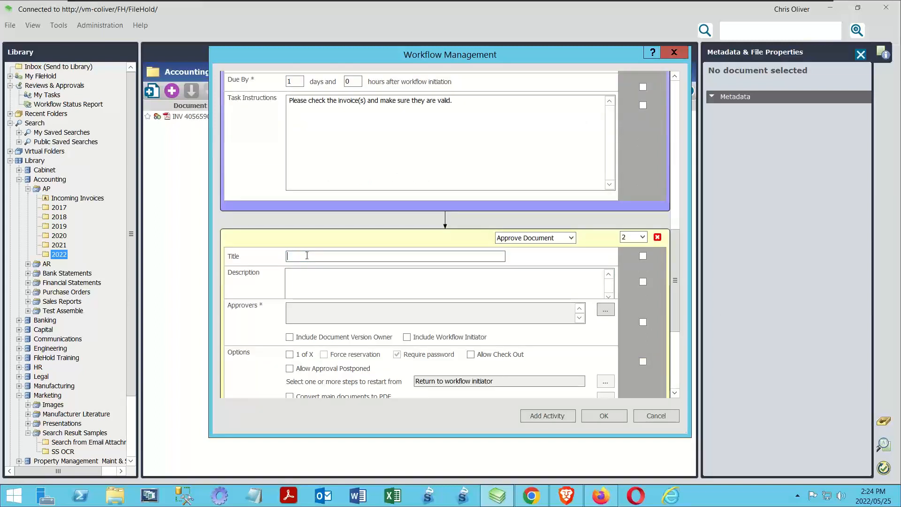
{"action": "type", "text": "Department Approva"}
{"action": "key", "text": "BackSpace"}
{"action": "key", "text": "BackSpace"}
{"action": "type", "text": "val"}
Assign the Department Heads group as approvers of the Department Approval activity and enable the 1 of X option.
{"action": "left_click", "coordinate": [605, 310]}
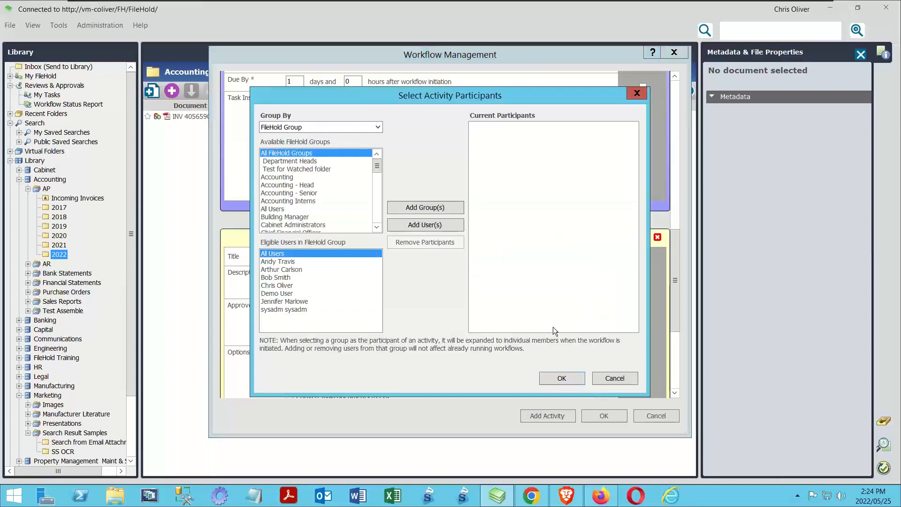
{"action": "left_click", "coordinate": [284, 161]}
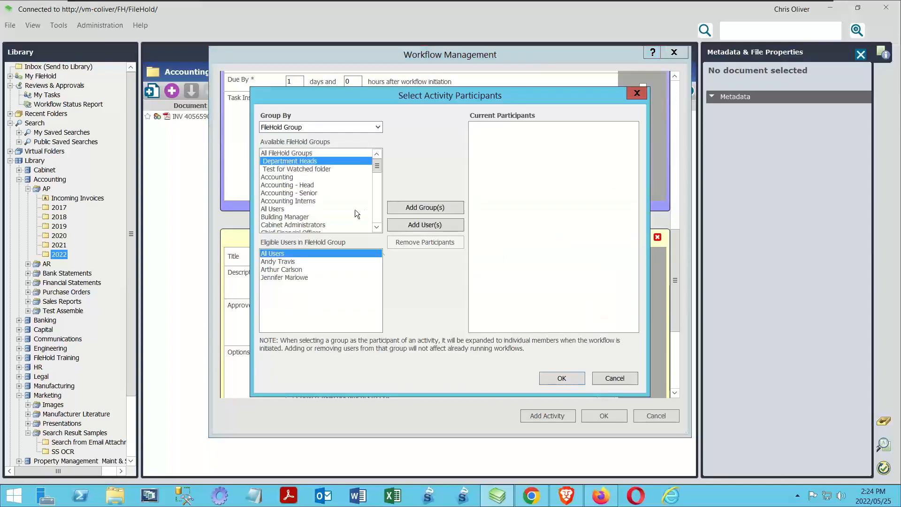
{"action": "left_click", "coordinate": [414, 209]}
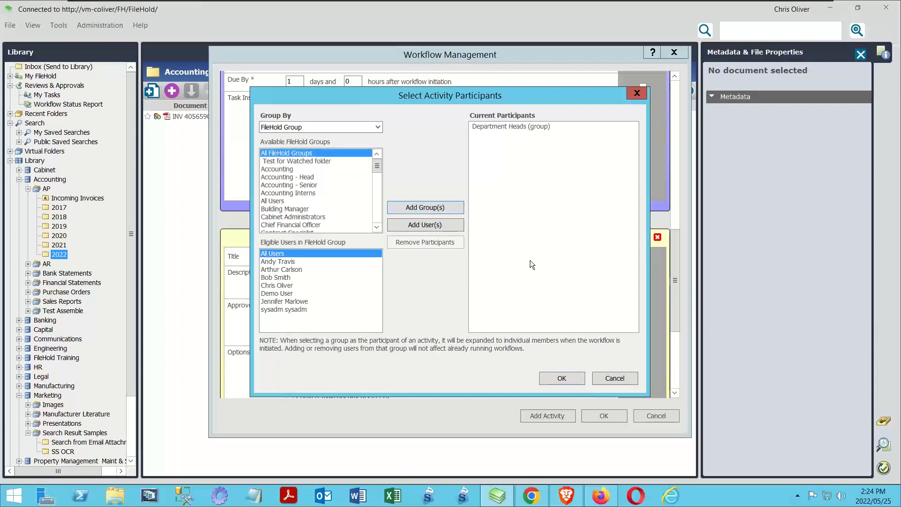
{"action": "left_click", "coordinate": [547, 383]}
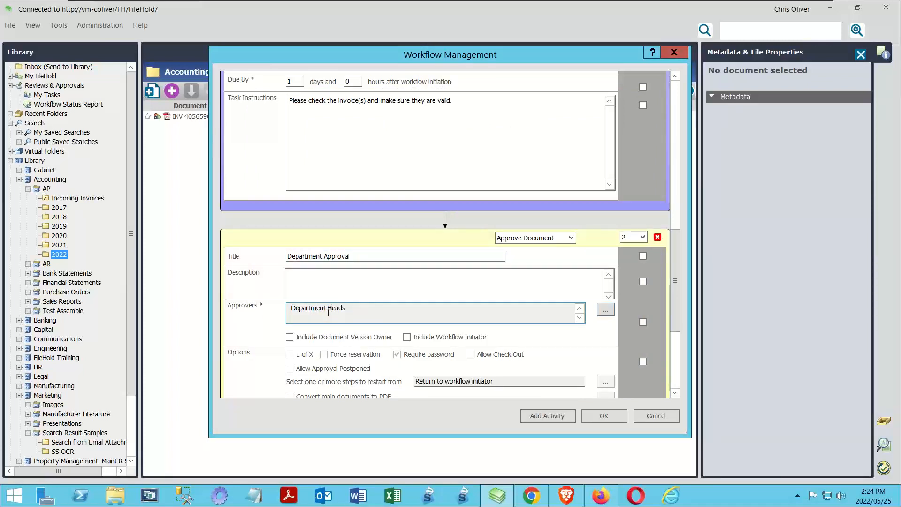
{"action": "left_click", "coordinate": [290, 355]}
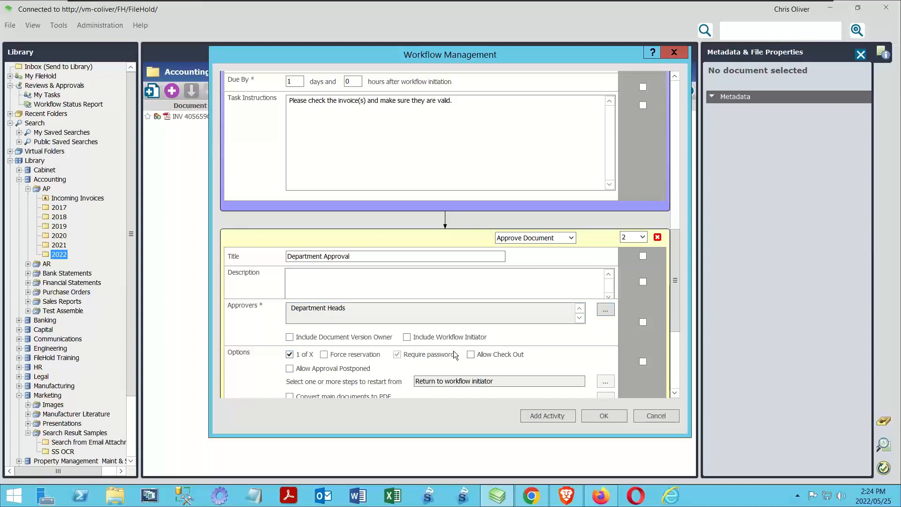
Set the Department Approval activity to be due 0 days and 4 hours after the previous task is complete.
{"action": "left_click_drag", "start_coordinate": [677, 261], "coordinate": [678, 296]}
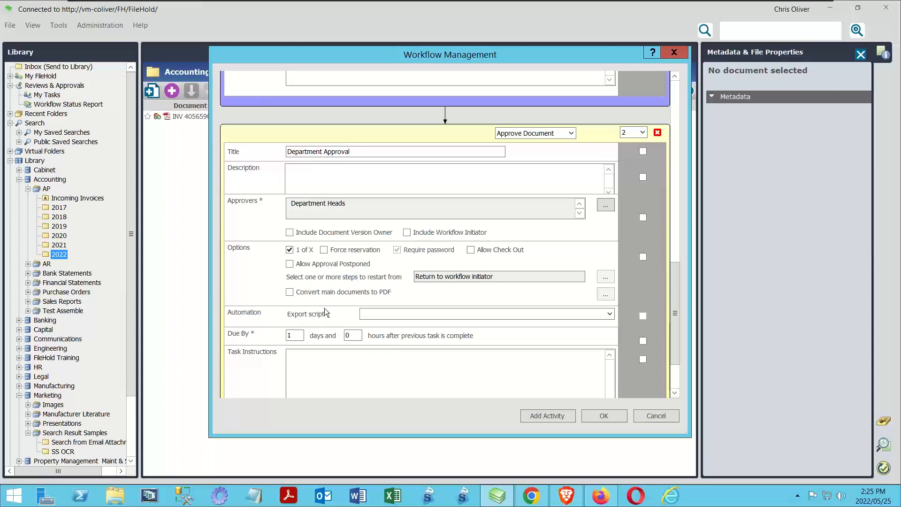
{"action": "double_click", "coordinate": [289, 336]}
{"action": "type", "text": "0"}
{"action": "key", "text": "Tab"}
{"action": "type", "text": "4"}
Enter the task instructions "Please review the attached invoice and approve if valid. Please add PO number to document MD" for the Department Approval activity.
{"action": "left_click", "coordinate": [377, 377]}
{"action": "type", "text": "Please"}
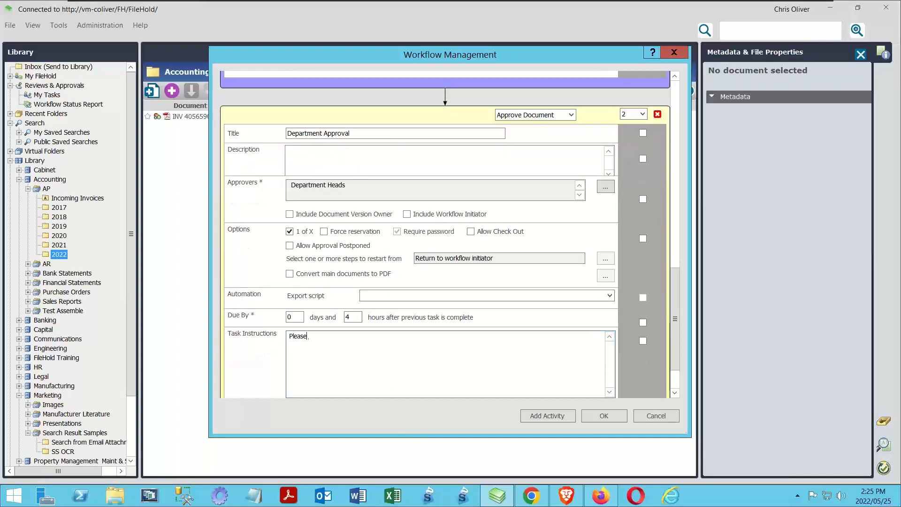
{"action": "type", "text": " review the attached inovice"}
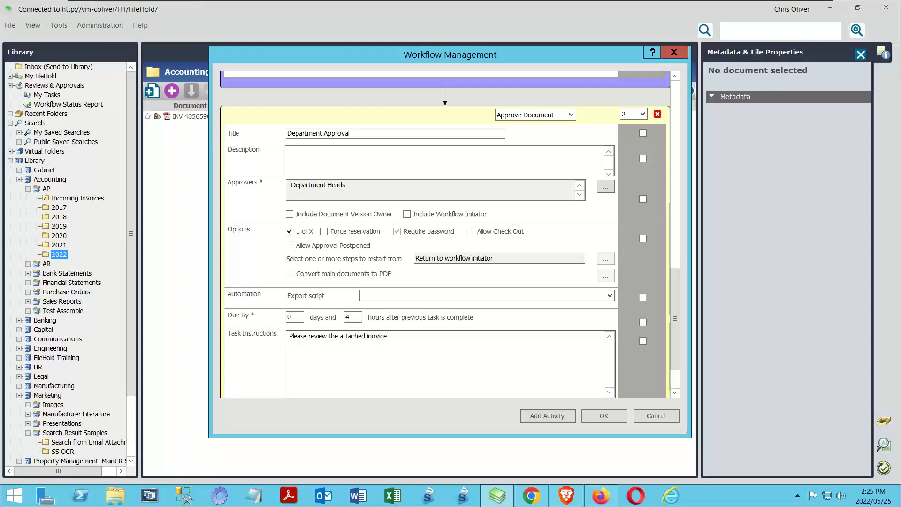
{"action": "key", "text": "BackSpace"}
{"action": "key", "text": "BackSpace"}
{"action": "key", "text": "BackSpace"}
{"action": "key", "text": "BackSpace"}
{"action": "key", "text": "BackSpace"}
{"action": "type", "text": "voice and approve if va"}
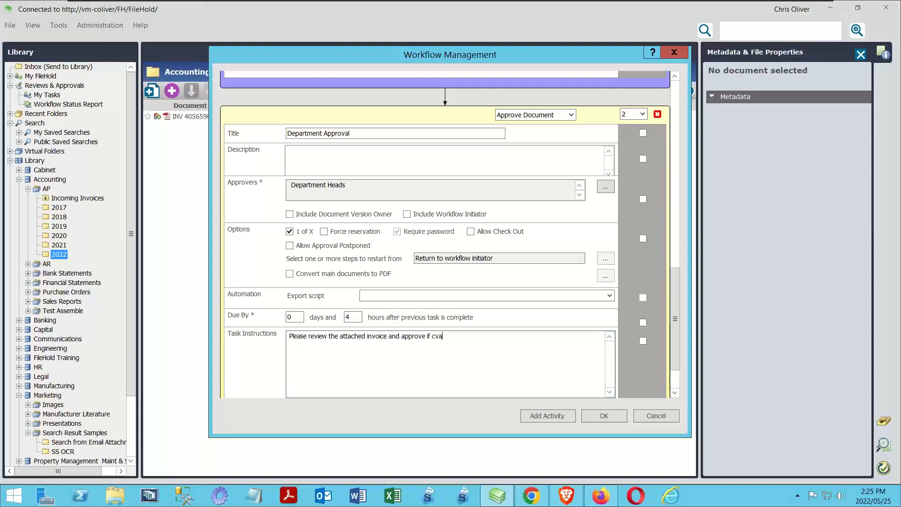
{"action": "type", "text": "lid. Please add PO n umb"}
{"action": "key", "text": "BackSpace"}
{"action": "key", "text": "BackSpace"}
{"action": "key", "text": "BackSpace"}
{"action": "type", "text": "umber to docu"}
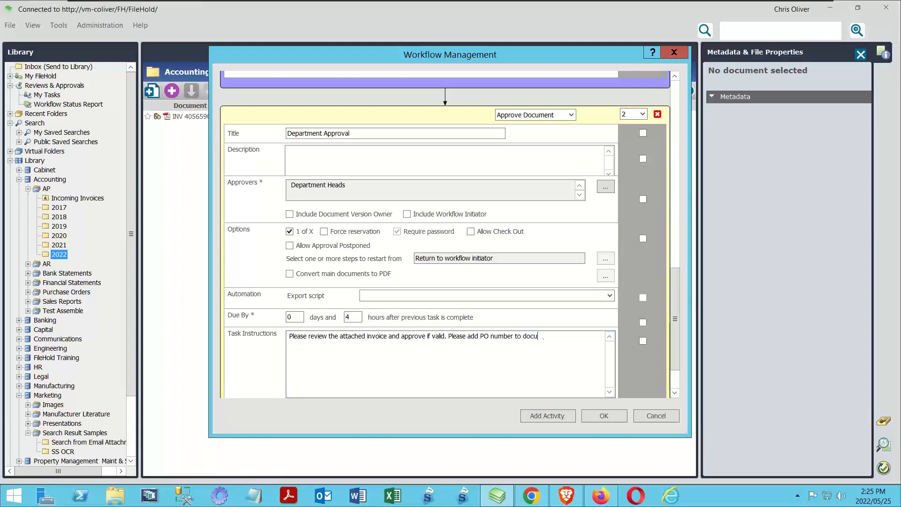
{"action": "type", "text": "ment MD"}
Add a third activity, change its type to Review Document and title it "Assign GL Code".
{"action": "scroll", "coordinate": [668, 379], "scroll_direction": "down", "scroll_amount": 2}
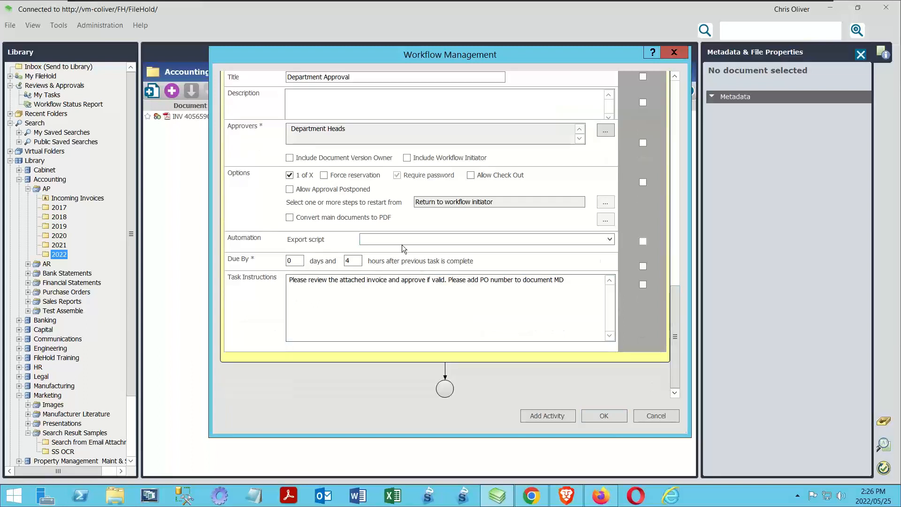
{"action": "left_click", "coordinate": [445, 391]}
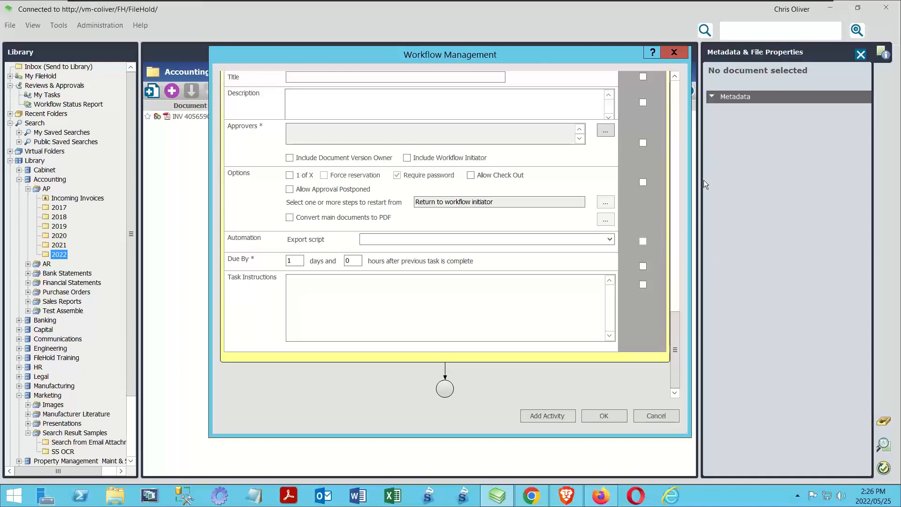
{"action": "left_click_drag", "start_coordinate": [674, 325], "coordinate": [670, 300]}
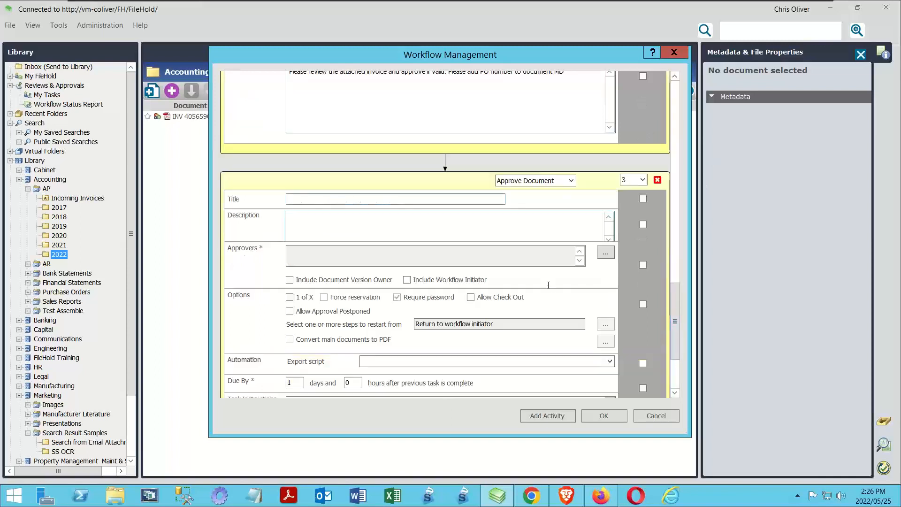
{"action": "left_click", "coordinate": [571, 180]}
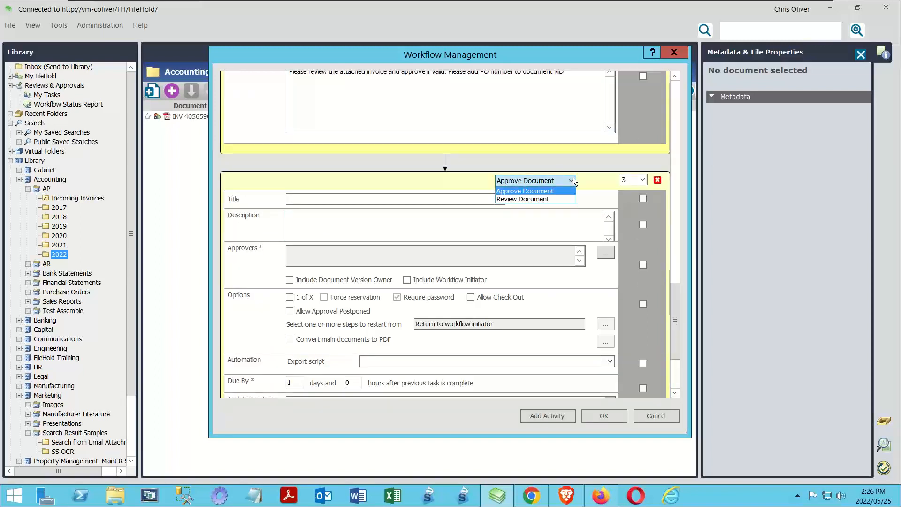
{"action": "left_click", "coordinate": [511, 199]}
{"action": "left_click", "coordinate": [320, 200]}
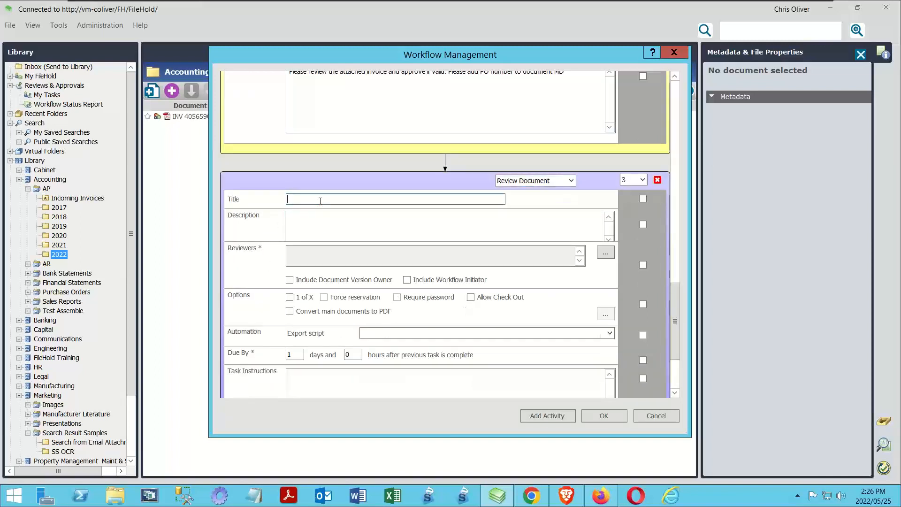
{"action": "type", "text": "Assign GL Code"}
Assign the same user who reviews the first activity as reviewer of the Assign GL Code activity.
{"action": "left_click", "coordinate": [604, 257]}
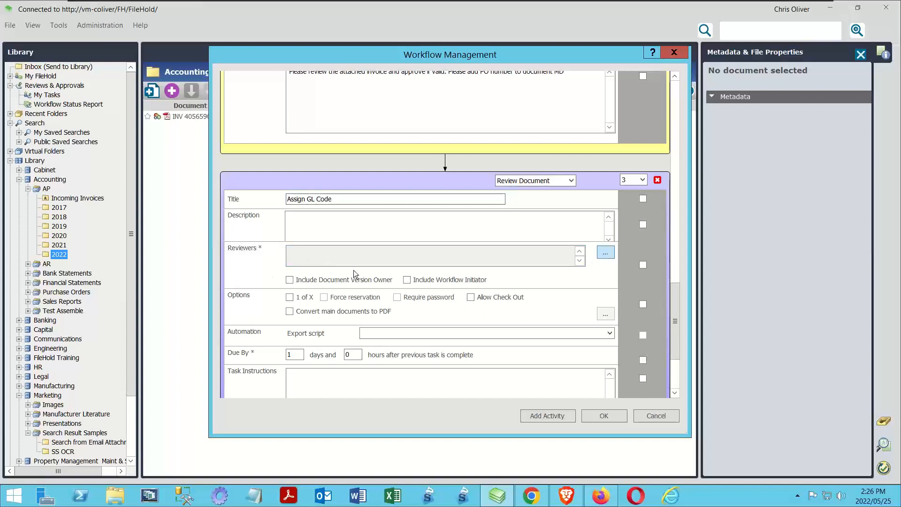
{"action": "left_click", "coordinate": [275, 277]}
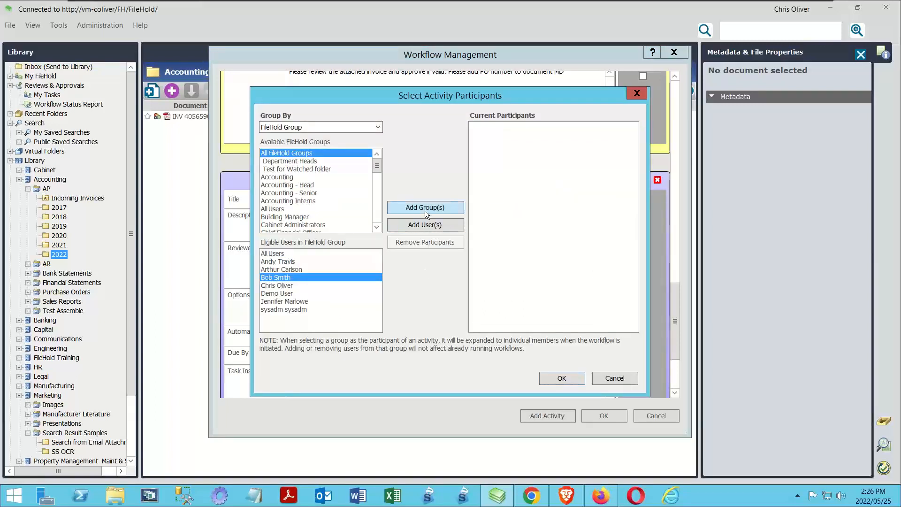
{"action": "left_click", "coordinate": [419, 224]}
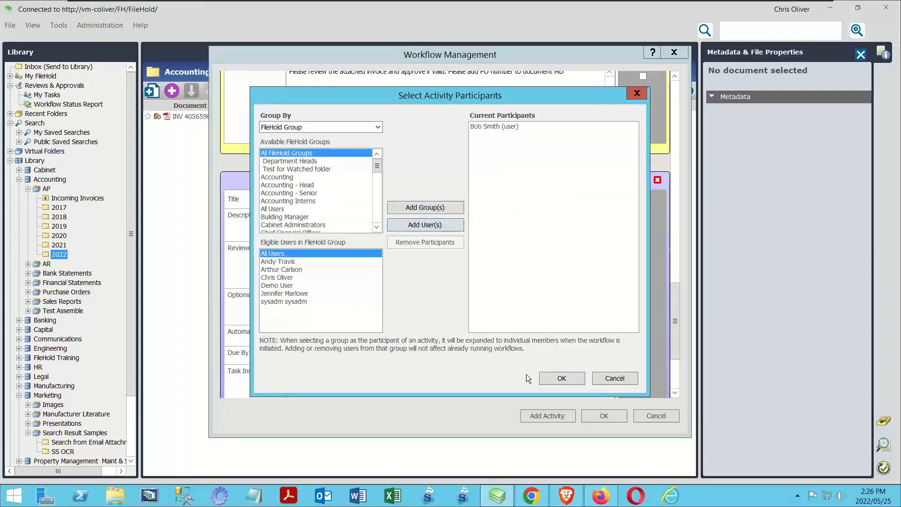
{"action": "left_click", "coordinate": [558, 379]}
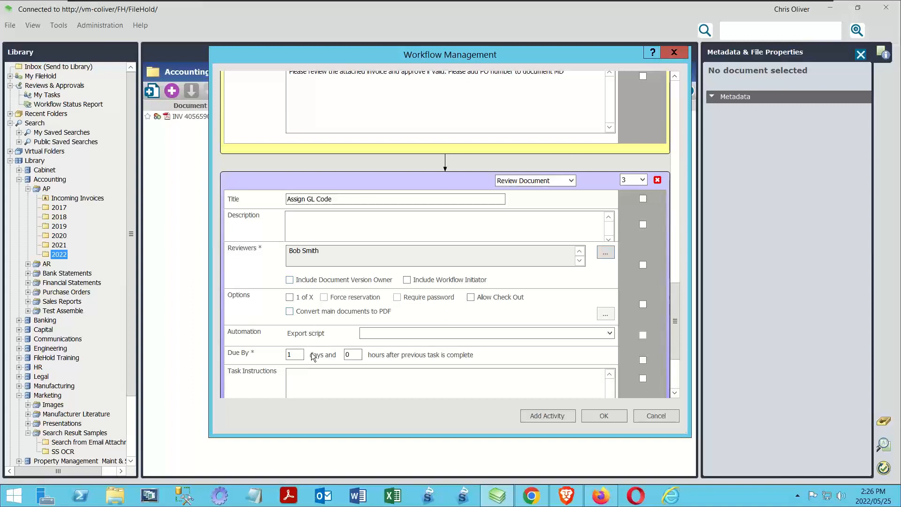
Enter the task instructions "Assign GL Code to document." for the third activity.
{"action": "scroll", "coordinate": [311, 373], "scroll_direction": "down", "scroll_amount": 3}
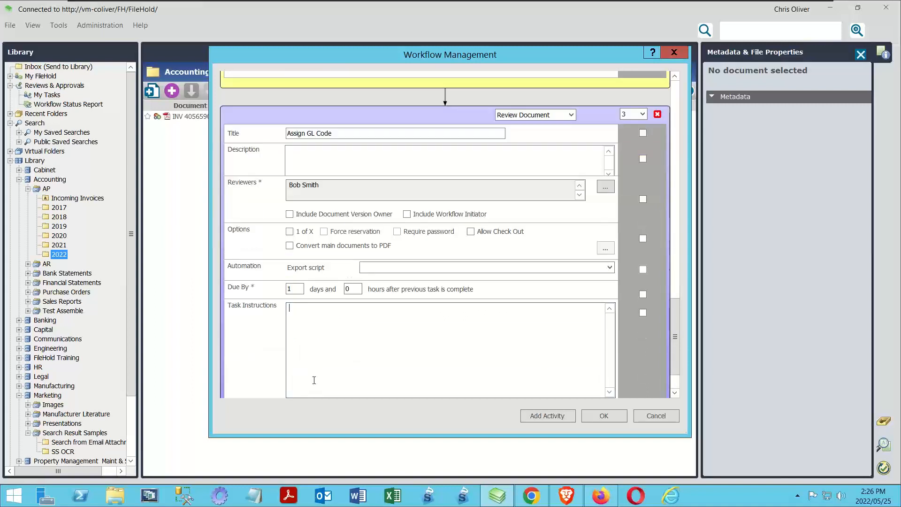
{"action": "type", "text": "Assign GL Code to"}
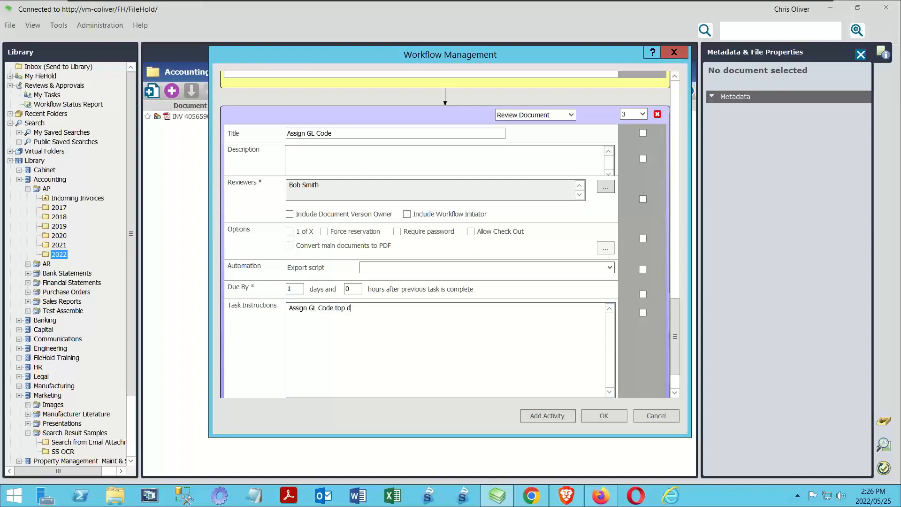
{"action": "type", "text": " document."}
Add a fourth activity after Assign GL Code, keeping the Approve Document type, and title it "CFO Sign Off".
{"action": "left_click_drag", "start_coordinate": [675, 326], "coordinate": [673, 350]}
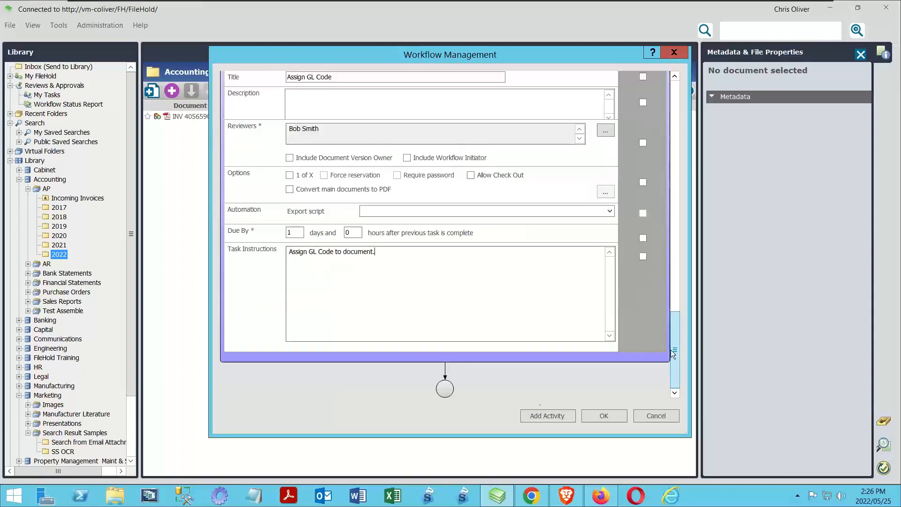
{"action": "left_click", "coordinate": [443, 392]}
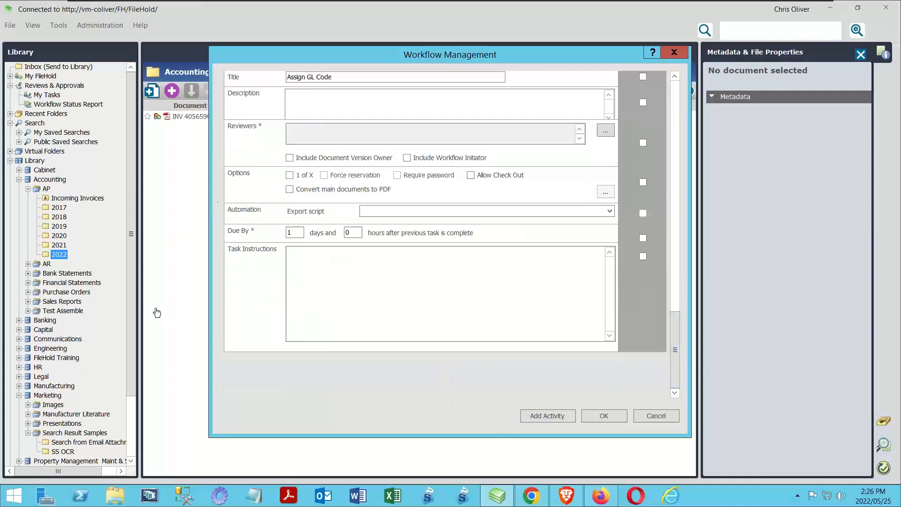
{"action": "left_click", "coordinate": [325, 78]}
{"action": "type", "text": "CFO Sign O"}
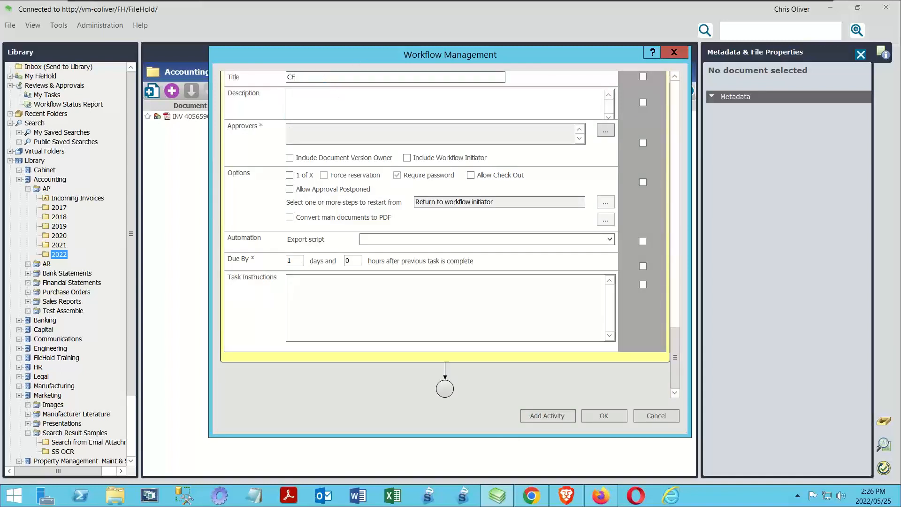
{"action": "type", "text": "ff"}
Assign the currently signed-in user as approver of the CFO Sign Off activity.
{"action": "left_click", "coordinate": [610, 130]}
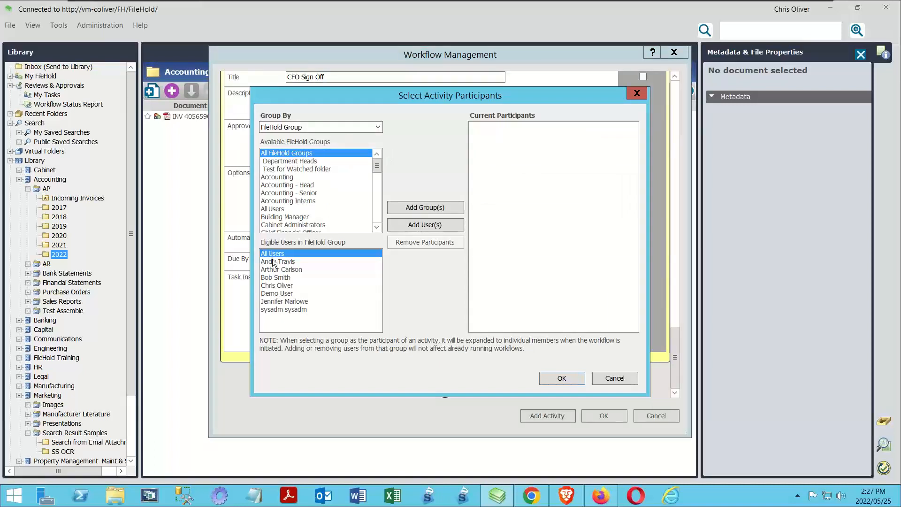
{"action": "left_click", "coordinate": [277, 285]}
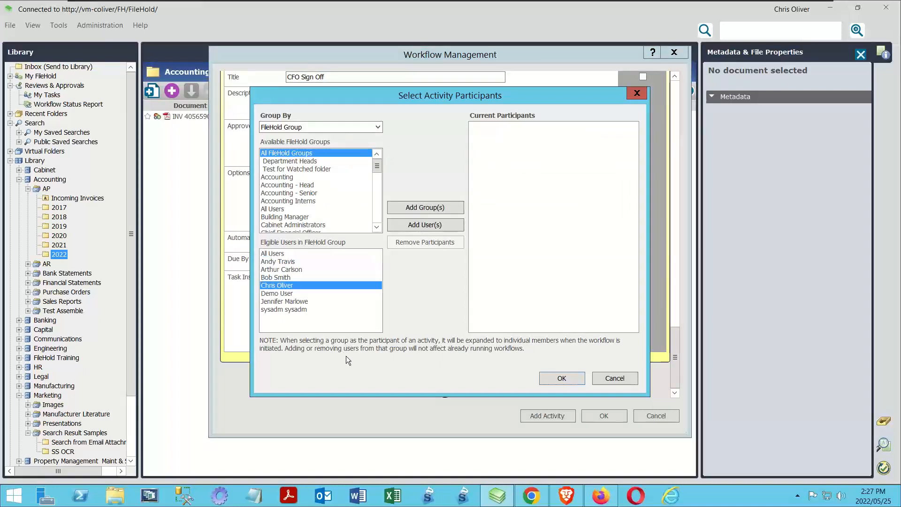
{"action": "left_click", "coordinate": [420, 227]}
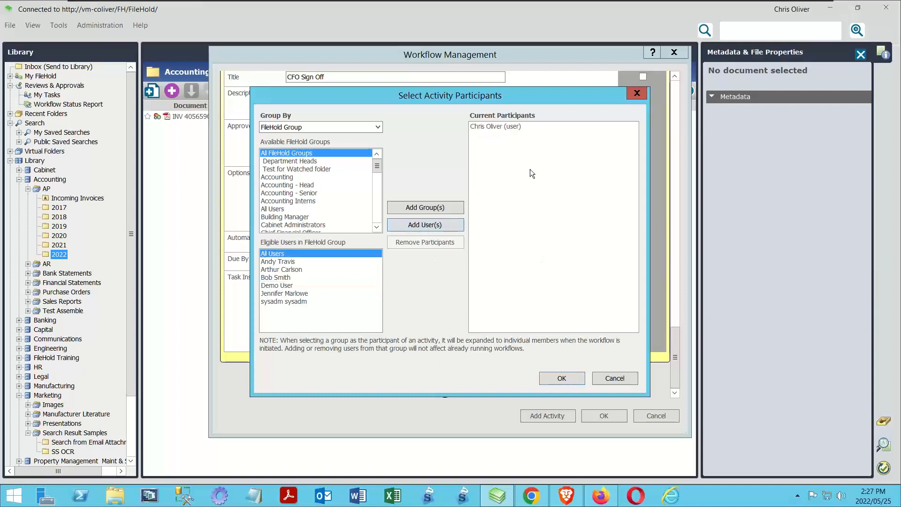
{"action": "left_click", "coordinate": [540, 379]}
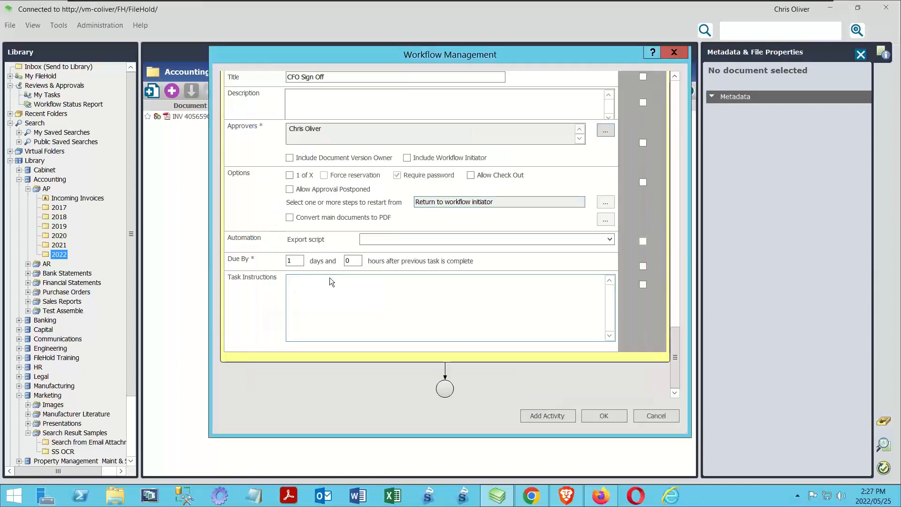
Enter the task instructions "Please approve valid invoice" for CFO Sign Off, save the workflow template and close the template list.
{"action": "left_click", "coordinate": [296, 283]}
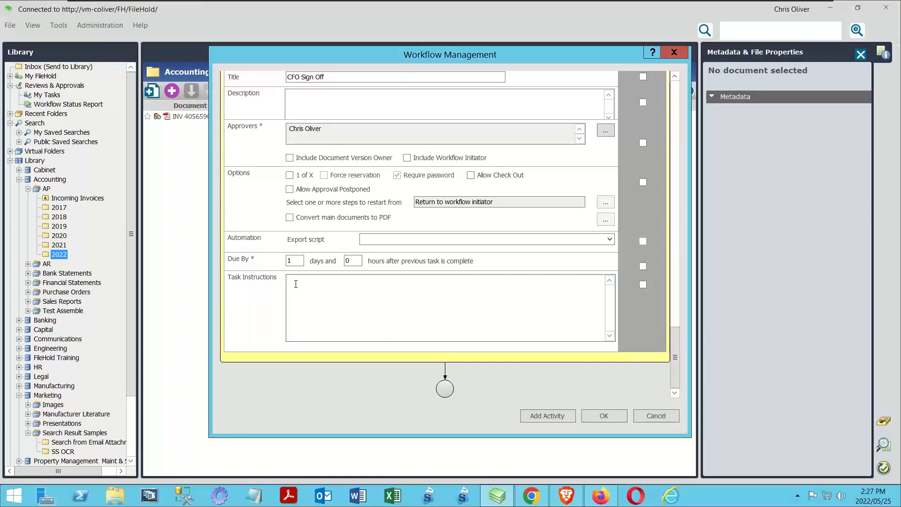
{"action": "type", "text": "Please approve via"}
{"action": "type", "text": "id invoice"}
{"action": "left_click", "coordinate": [610, 418]}
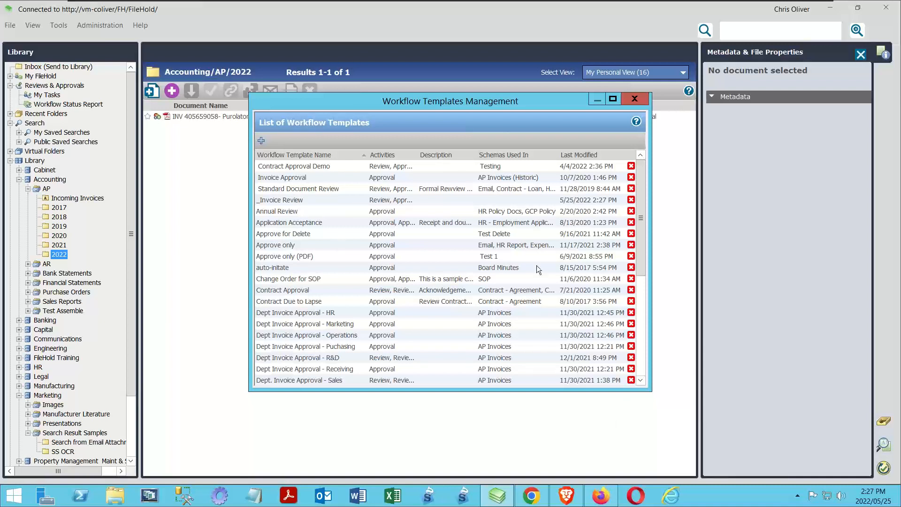
{"action": "left_click_drag", "start_coordinate": [637, 94], "coordinate": [639, 97]}
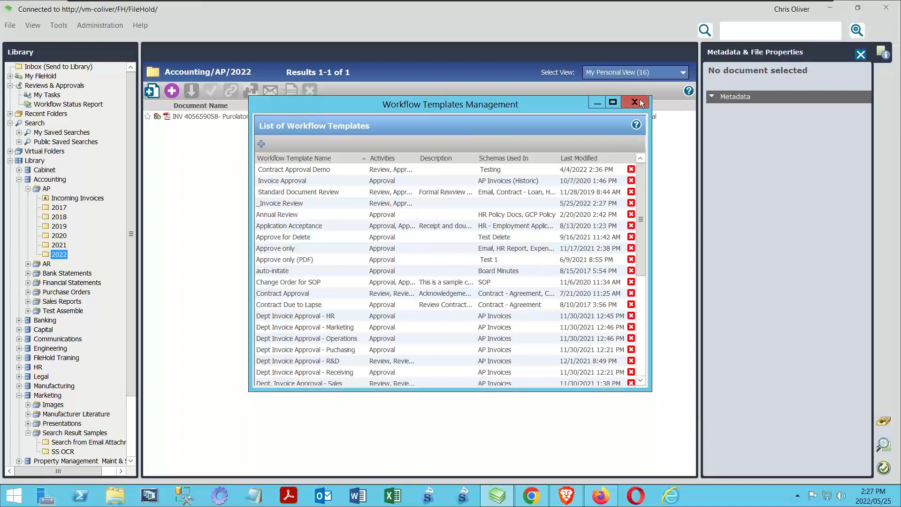
{"action": "left_click", "coordinate": [641, 103]}
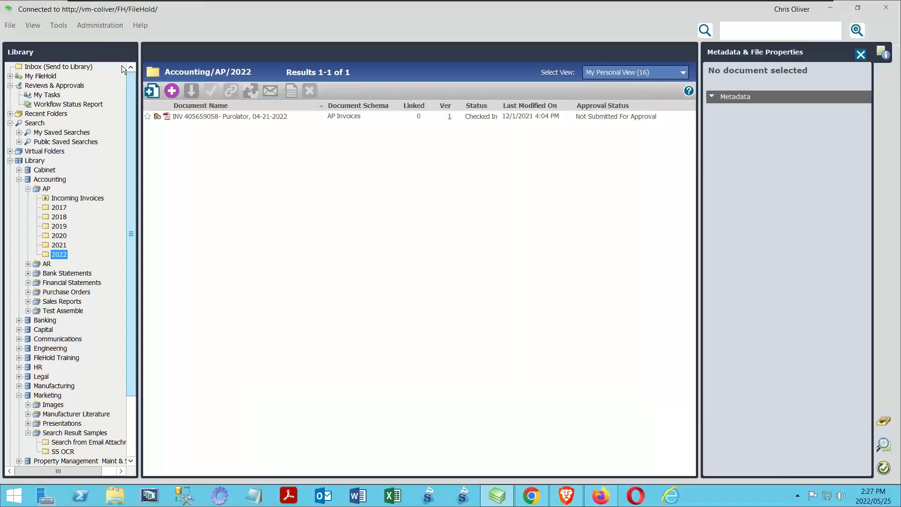
Add the _Invoice Review workflow template to the AP Invoices document schema.
{"action": "left_click", "coordinate": [100, 25]}
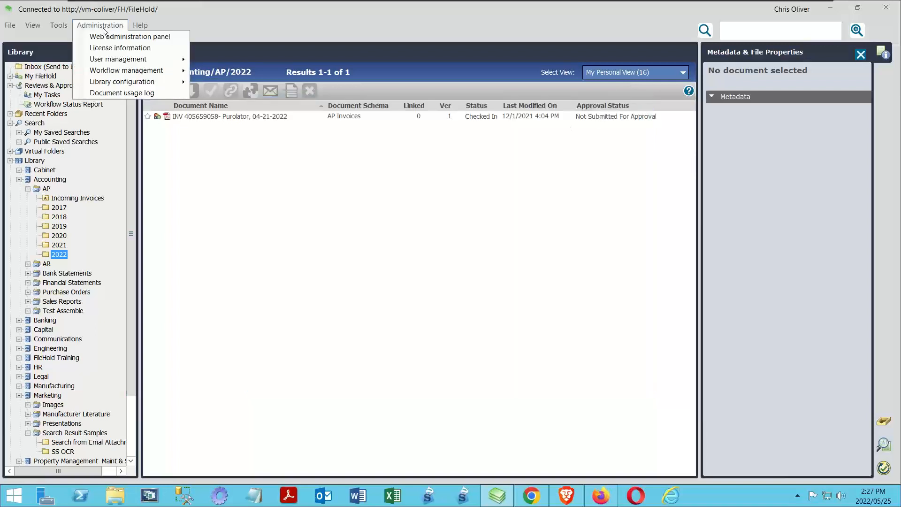
{"action": "mouse_move", "coordinate": [115, 83]}
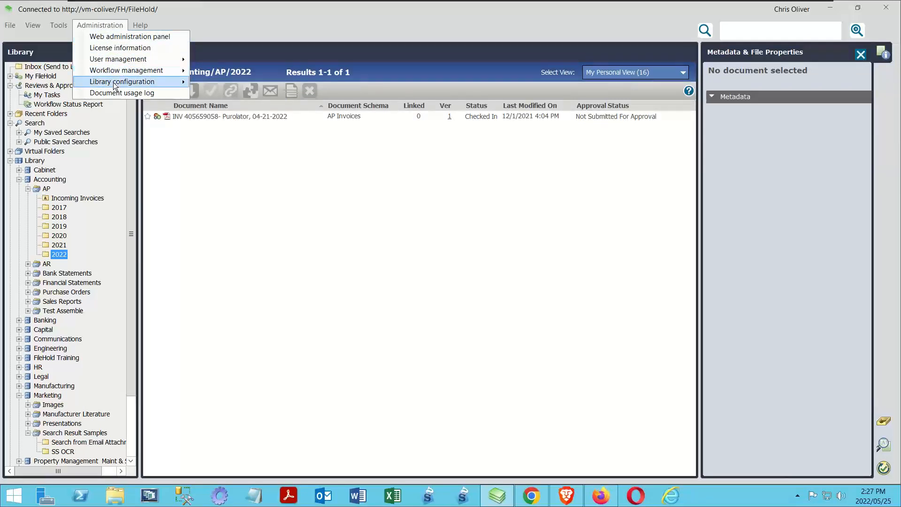
{"action": "left_click", "coordinate": [262, 83]}
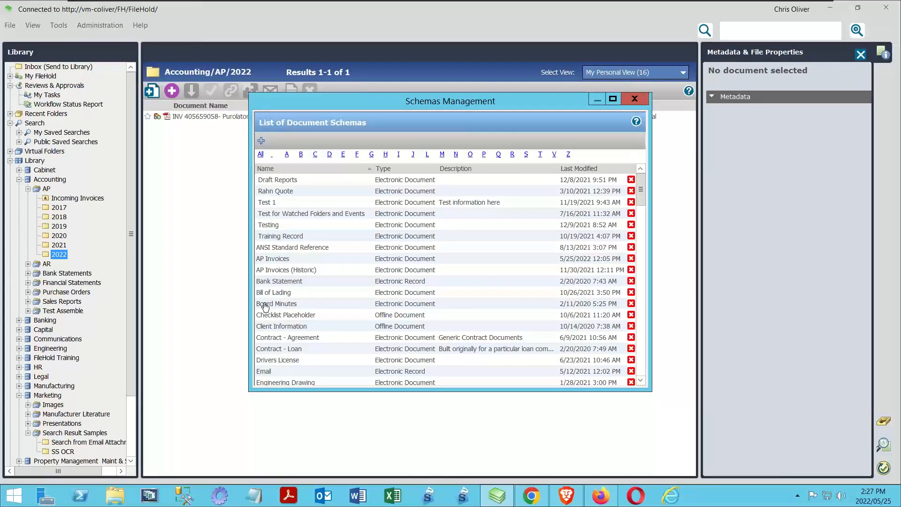
{"action": "double_click", "coordinate": [281, 258]}
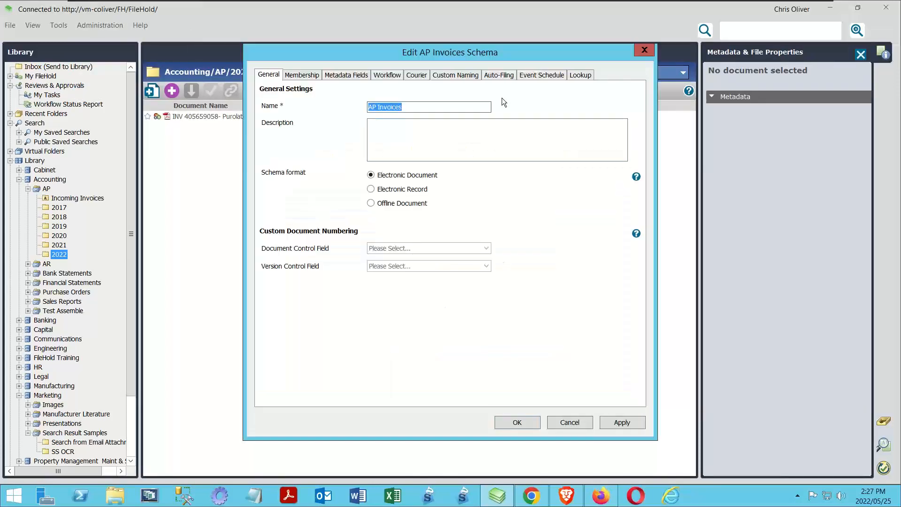
{"action": "left_click", "coordinate": [387, 75]}
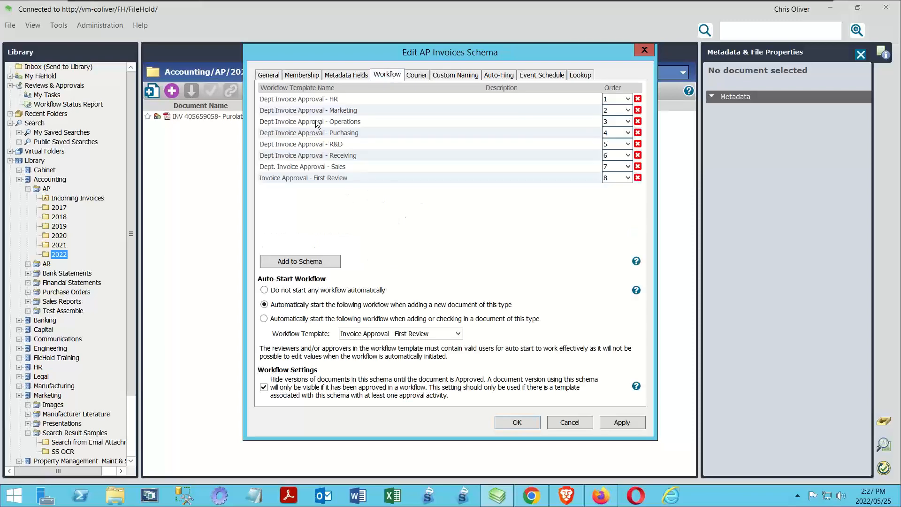
{"action": "left_click", "coordinate": [323, 262]}
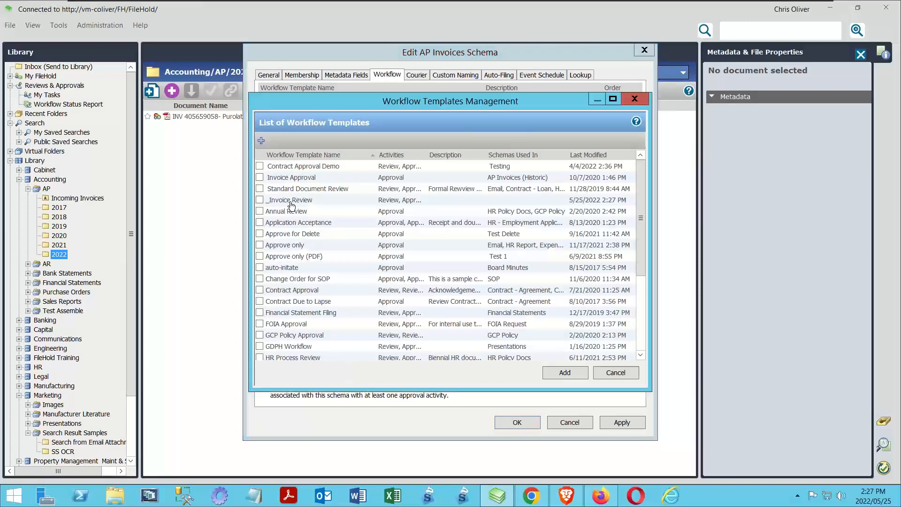
{"action": "left_click", "coordinate": [259, 200]}
{"action": "left_click", "coordinate": [559, 373]}
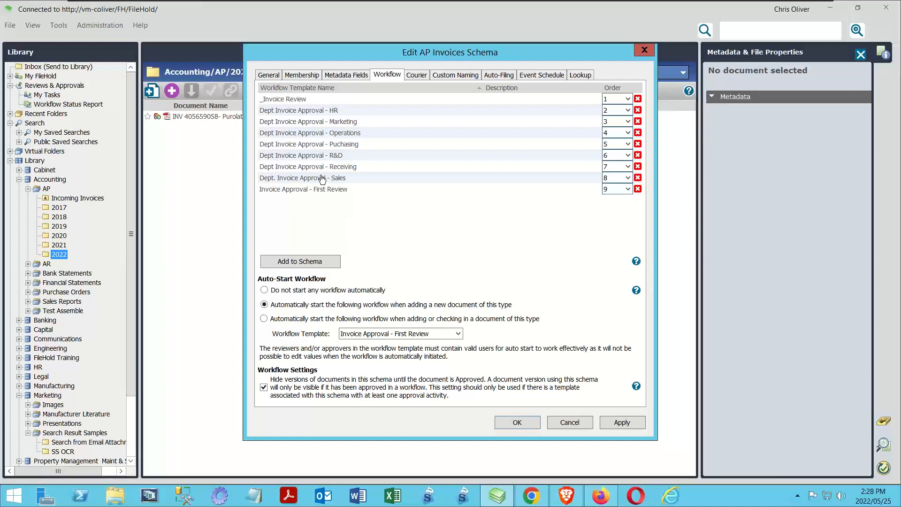
Choose _Invoice Review as the AP Invoices auto-start template, set the schema to start no workflow automatically, and save it.
{"action": "left_click", "coordinate": [264, 290]}
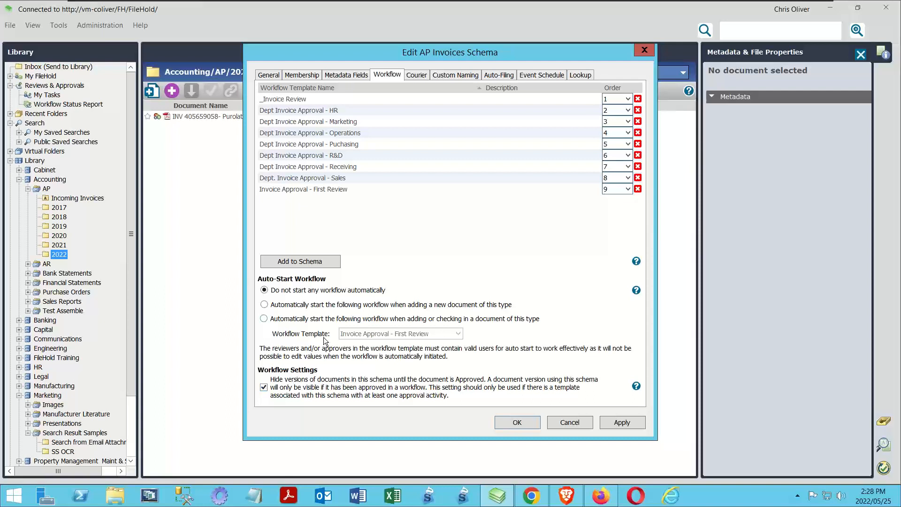
{"action": "left_click", "coordinate": [265, 304]}
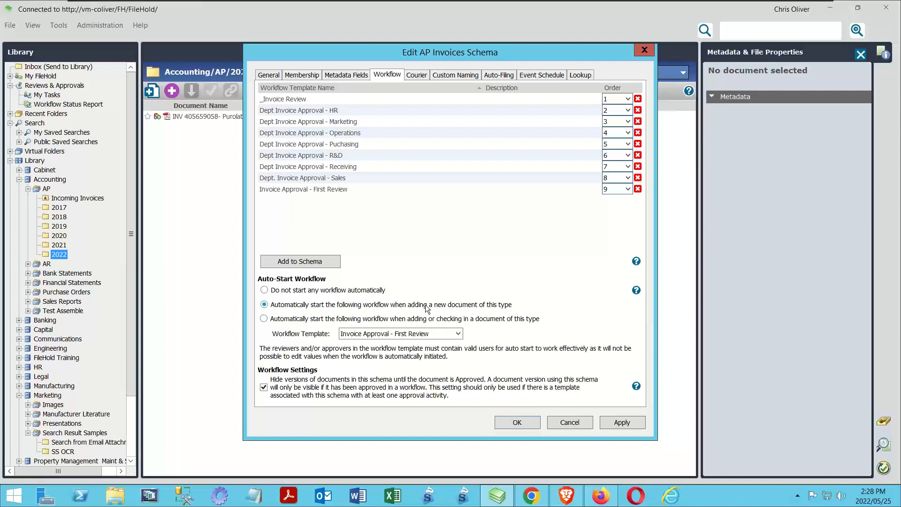
{"action": "left_click", "coordinate": [457, 333]}
{"action": "left_click", "coordinate": [377, 344]}
{"action": "left_click", "coordinate": [317, 291]}
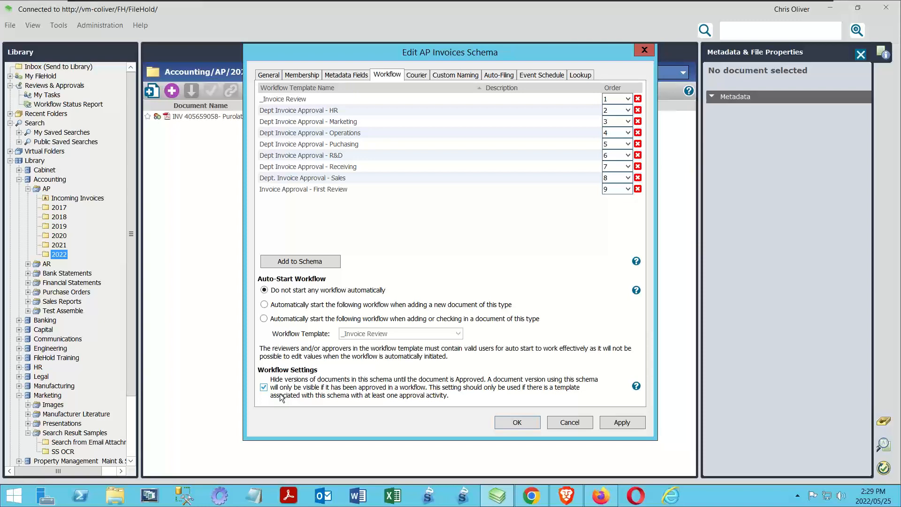
{"action": "left_click", "coordinate": [518, 422]}
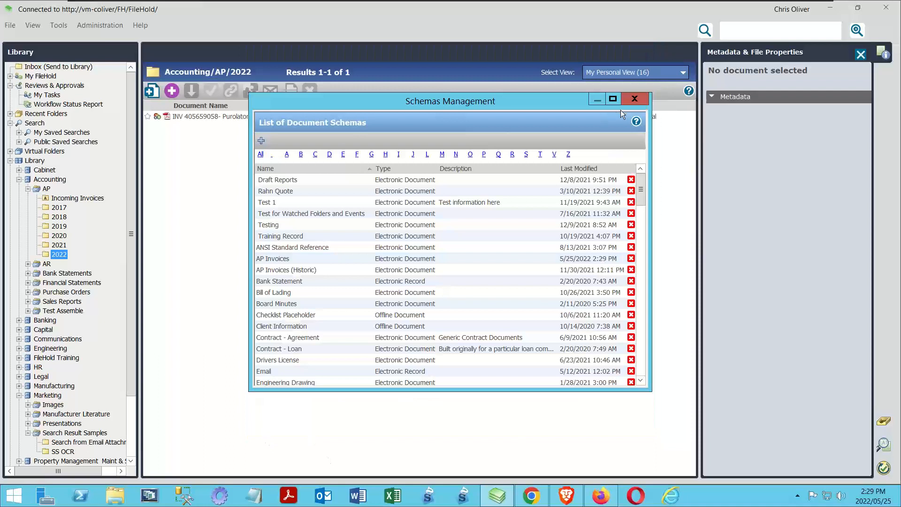
{"action": "left_click", "coordinate": [633, 99]}
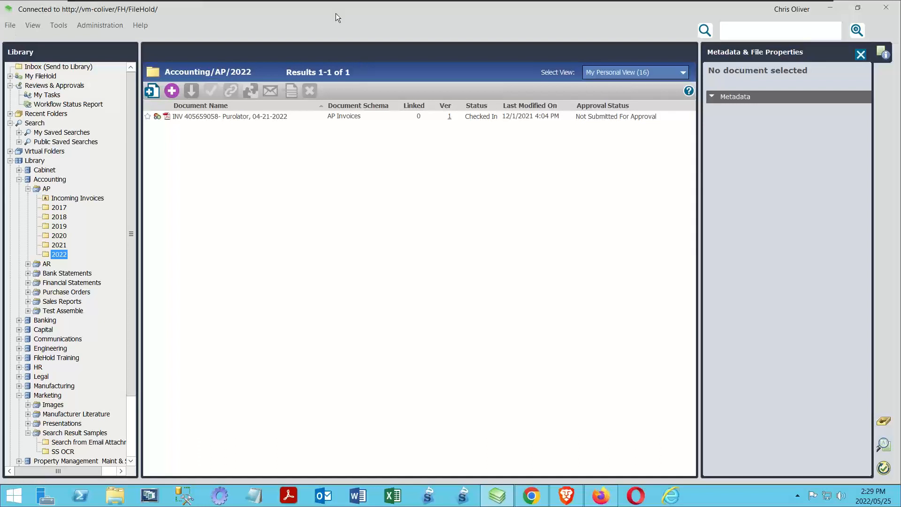
Refresh the library, switch to the FileHold web client in Brave and check the Accounting/AP/2022 folder after reloading.
{"action": "left_click", "coordinate": [10, 25]}
{"action": "left_click", "coordinate": [33, 113]}
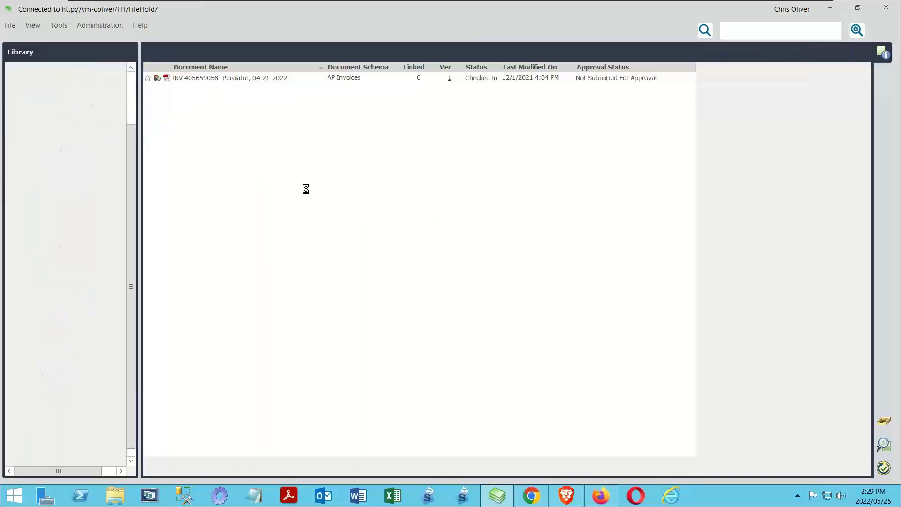
{"action": "left_click", "coordinate": [571, 496]}
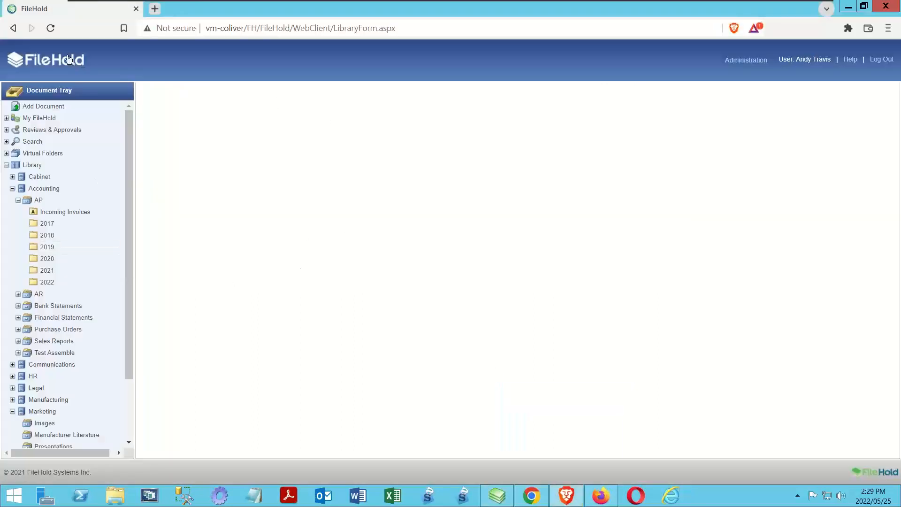
{"action": "left_click", "coordinate": [50, 28]}
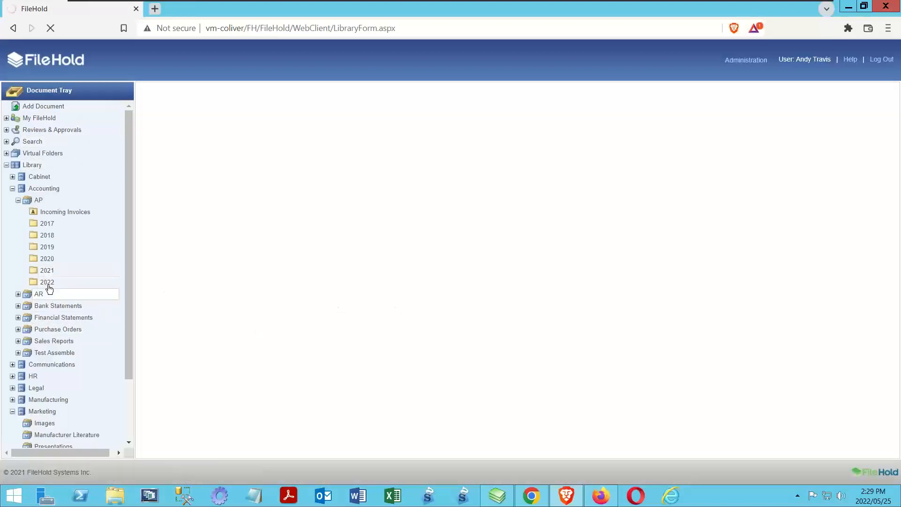
{"action": "left_click", "coordinate": [49, 283]}
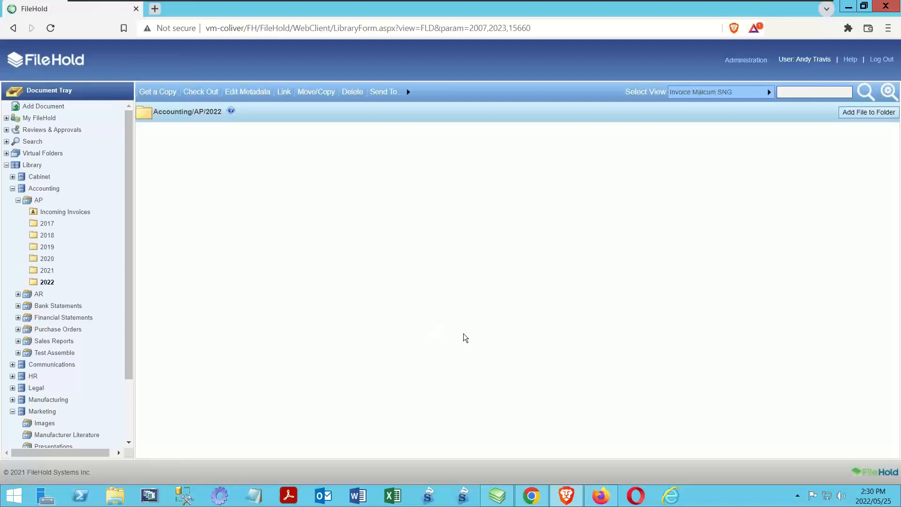
Switch back to the FileHold desktop client and clear the PO Number in the Purolator invoice's metadata.
{"action": "left_click", "coordinate": [497, 496]}
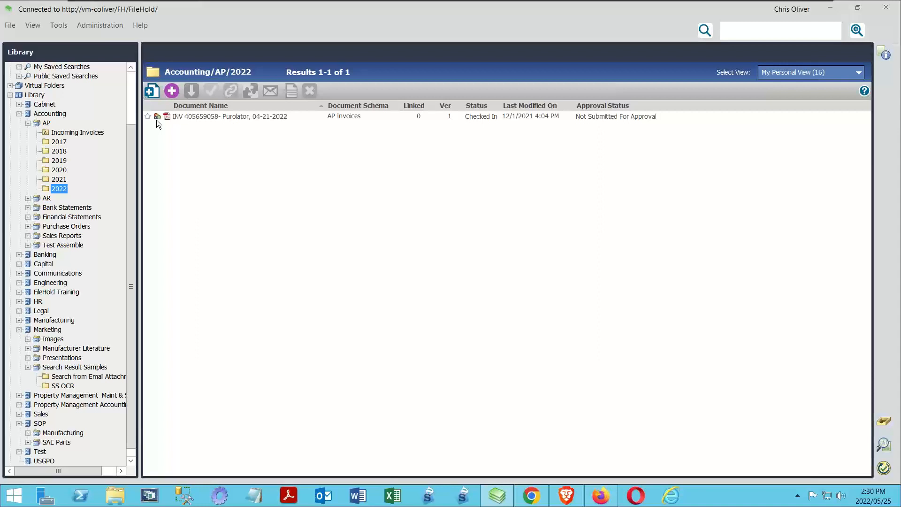
{"action": "left_click", "coordinate": [191, 116]}
{"action": "left_click", "coordinate": [886, 53]}
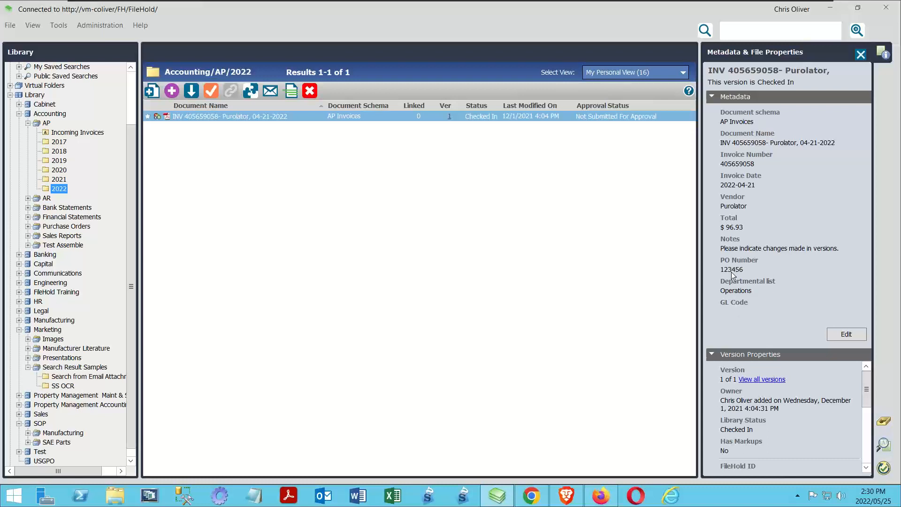
{"action": "left_click", "coordinate": [846, 333]}
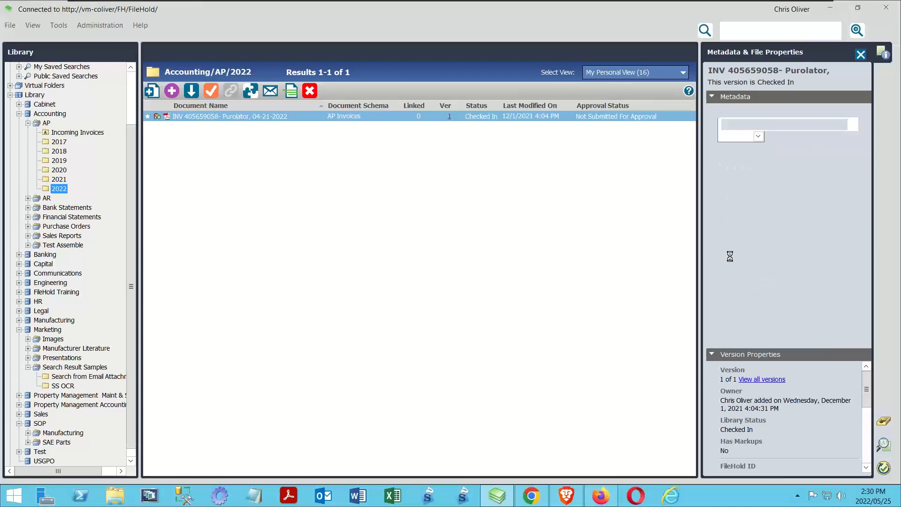
{"action": "left_click_drag", "start_coordinate": [864, 221], "coordinate": [862, 291]}
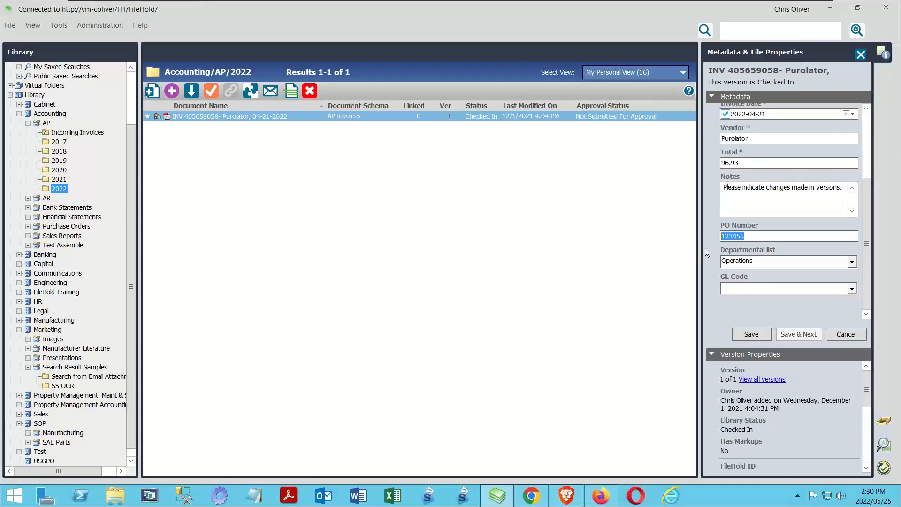
{"action": "key", "text": "BackSpace"}
{"action": "left_click", "coordinate": [765, 337]}
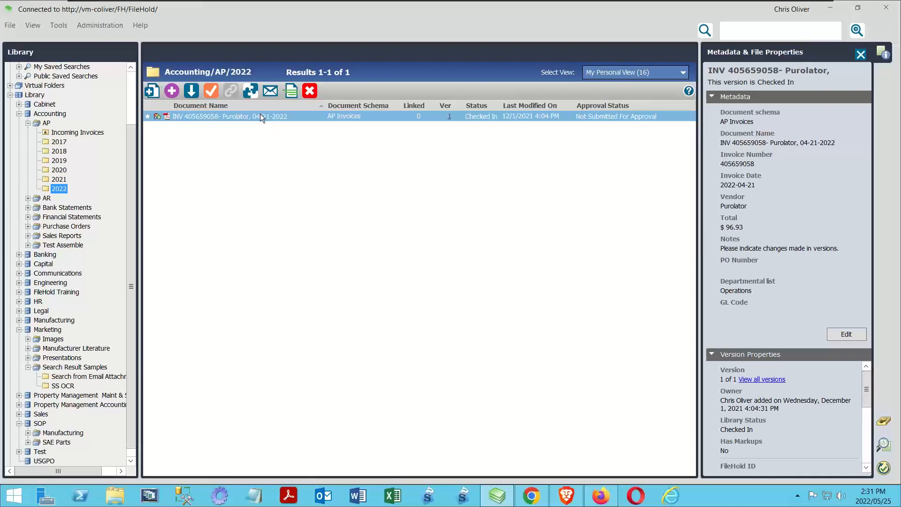
Initiate the _Invoice Review workflow on the Purolator invoice with its predefined activities.
{"action": "right_click", "coordinate": [261, 116]}
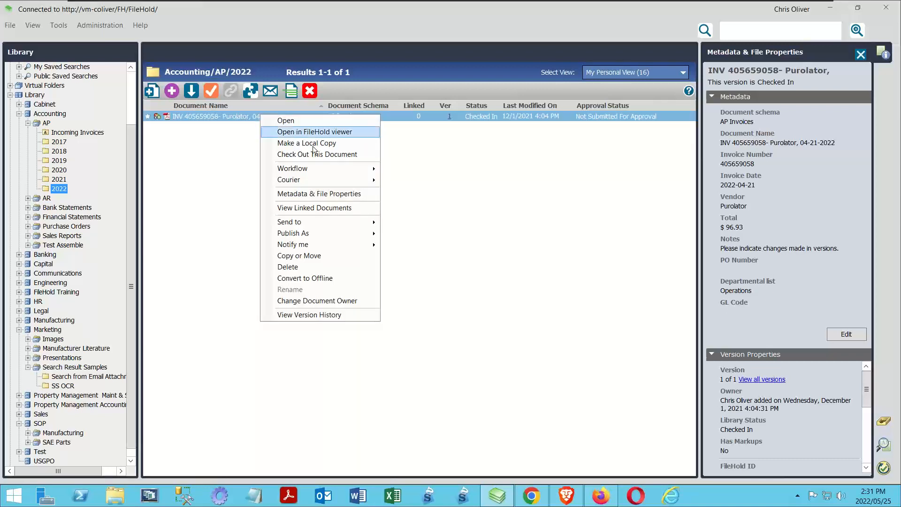
{"action": "mouse_move", "coordinate": [319, 165]}
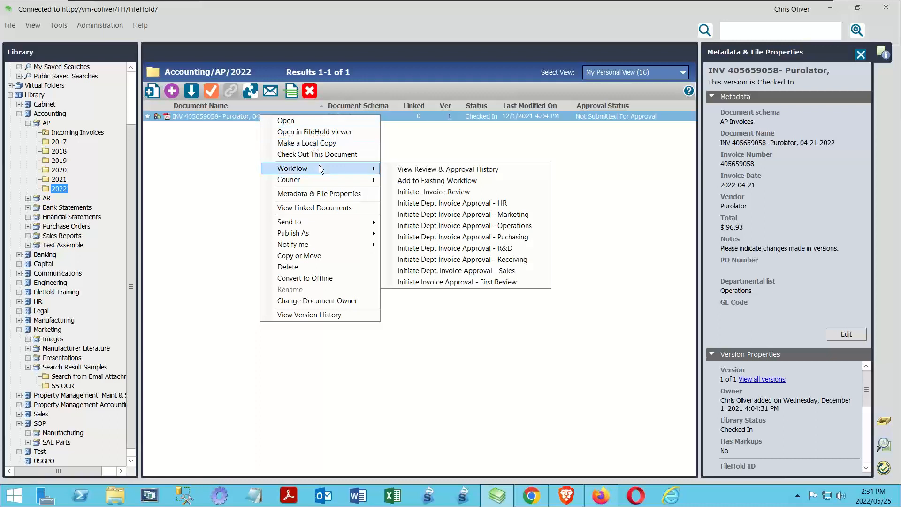
{"action": "left_click", "coordinate": [453, 192]}
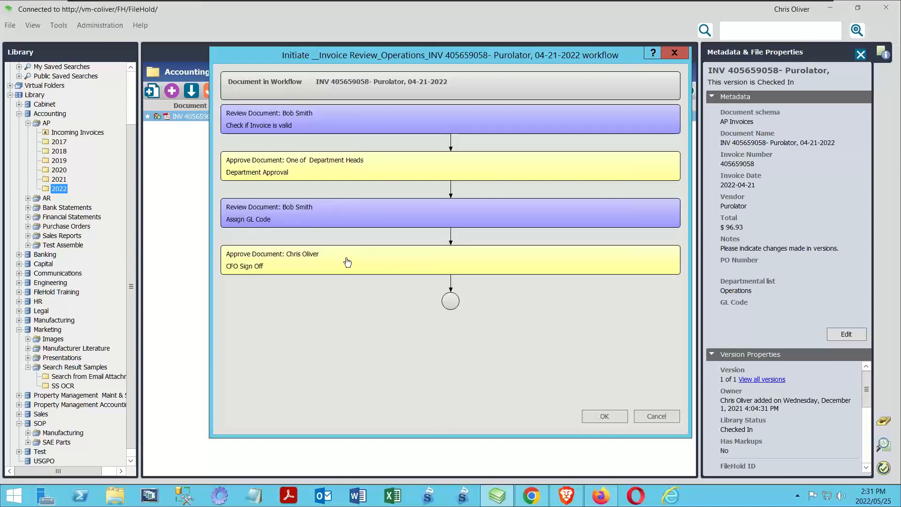
{"action": "left_click", "coordinate": [589, 417]}
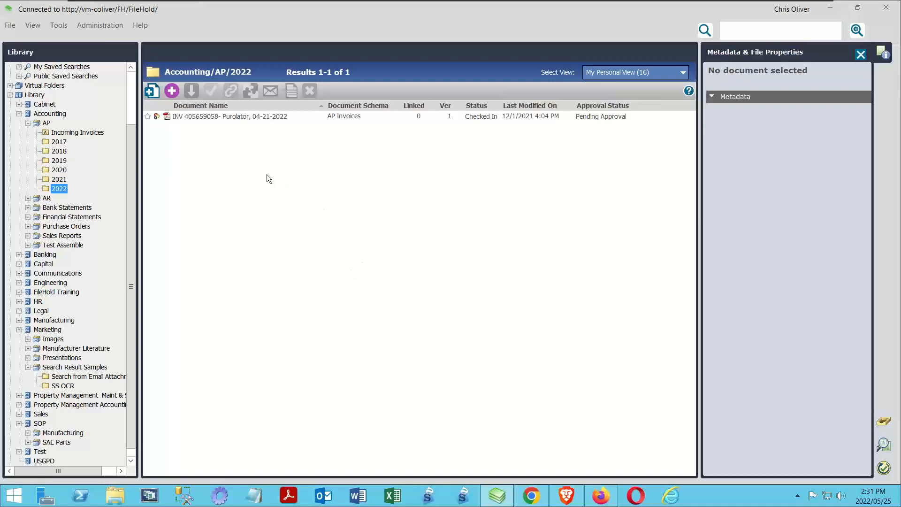
Select the Purolator invoice to view its properties, check the assigned workflow tasks and expand its workflow in the status report.
{"action": "left_click", "coordinate": [207, 114]}
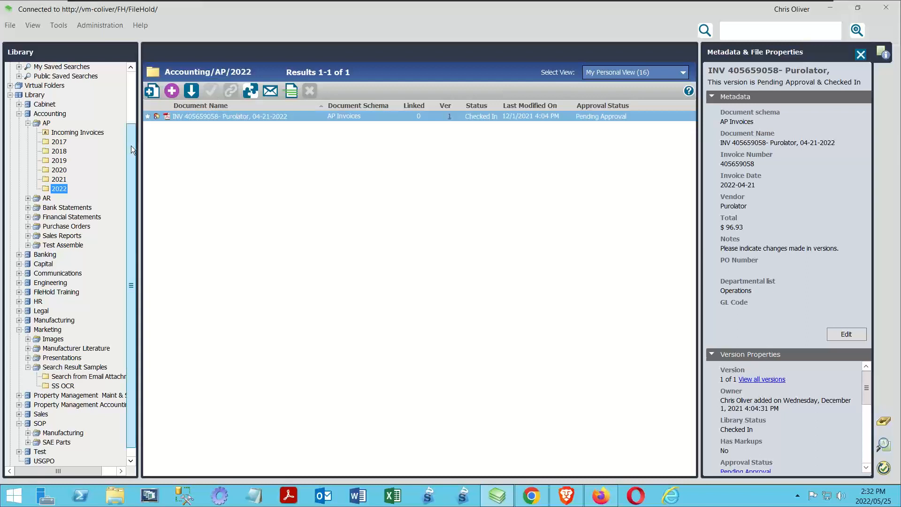
{"action": "scroll", "coordinate": [117, 100], "scroll_direction": "up", "scroll_amount": 2}
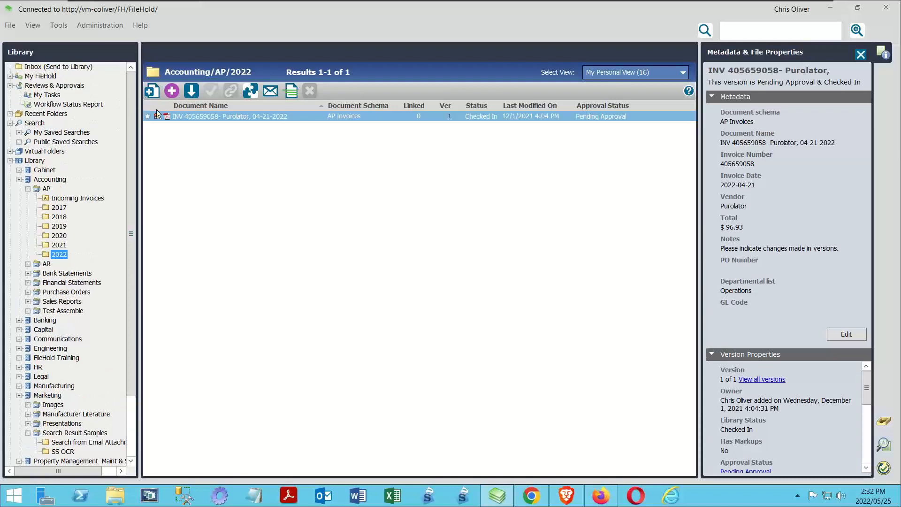
{"action": "left_click", "coordinate": [47, 95]}
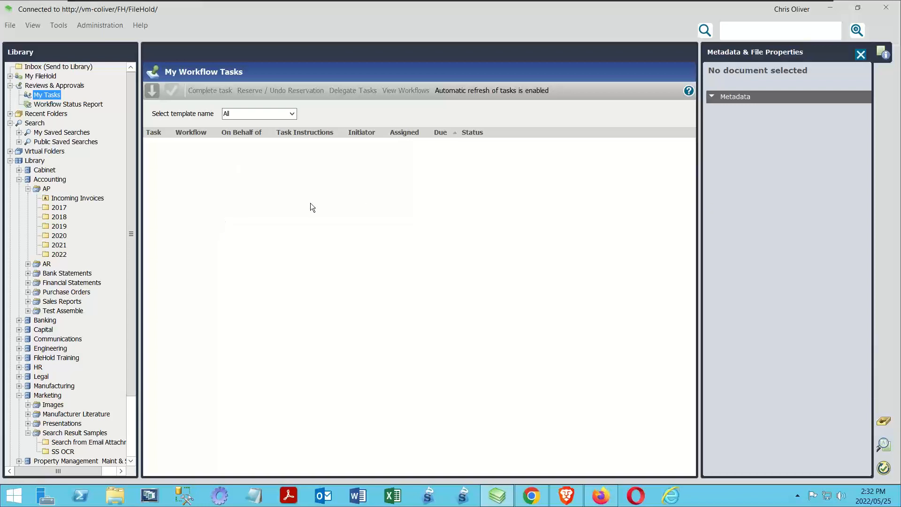
{"action": "left_click", "coordinate": [38, 104]}
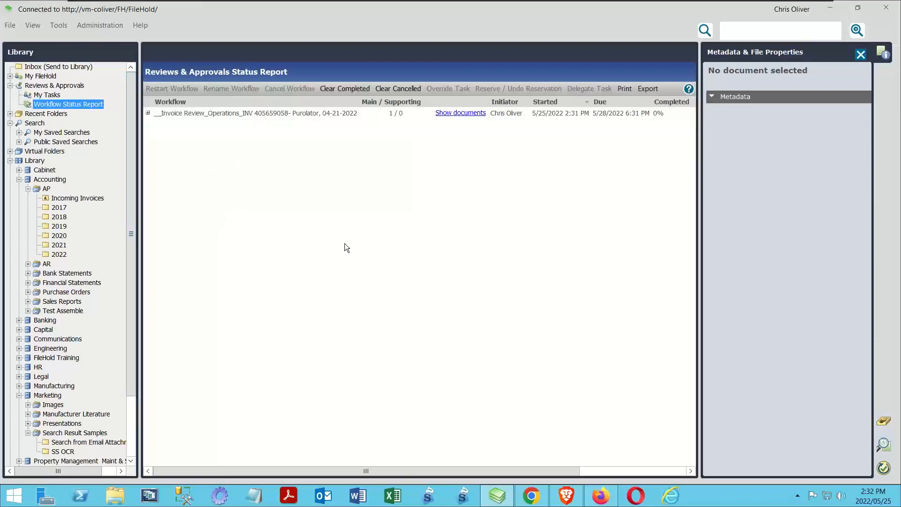
{"action": "left_click", "coordinate": [148, 113]}
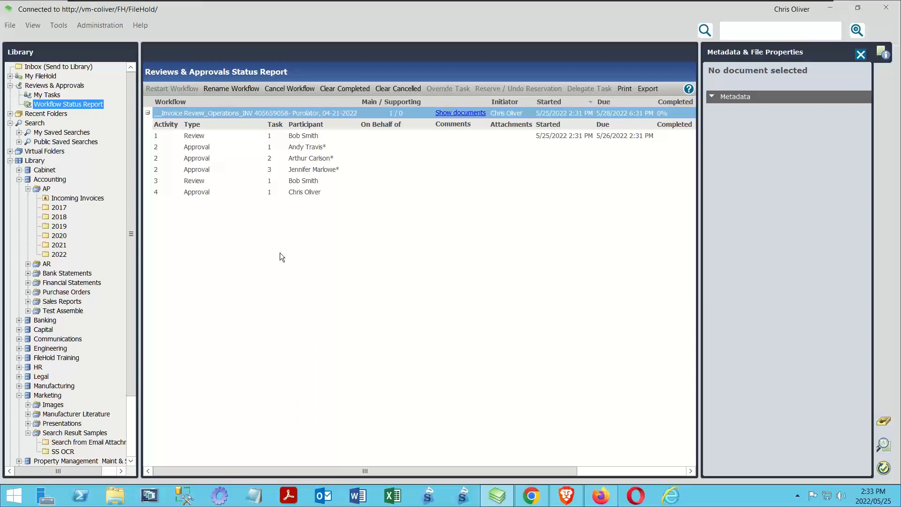
{"action": "left_click", "coordinate": [49, 95]}
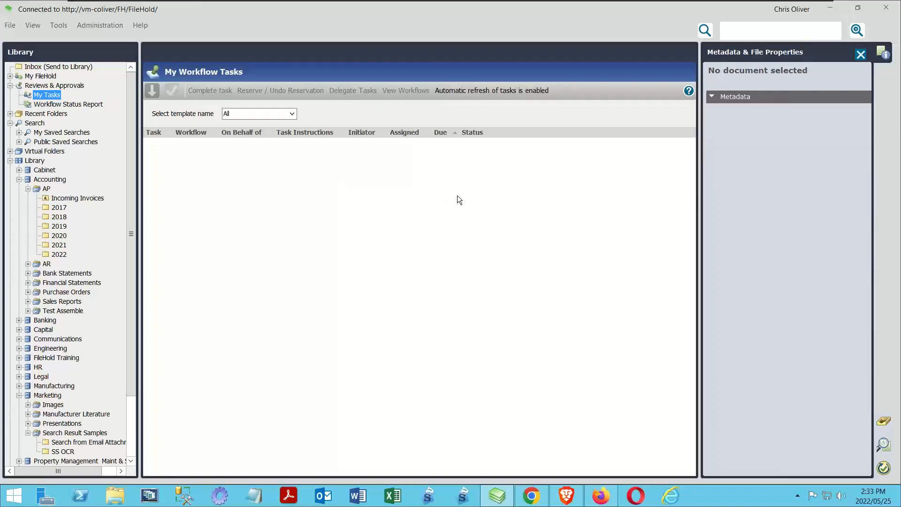
Switch to the FileHold web client in Firefox, reload it and show the documents and available document actions for the assigned review task.
{"action": "left_click", "coordinate": [589, 489]}
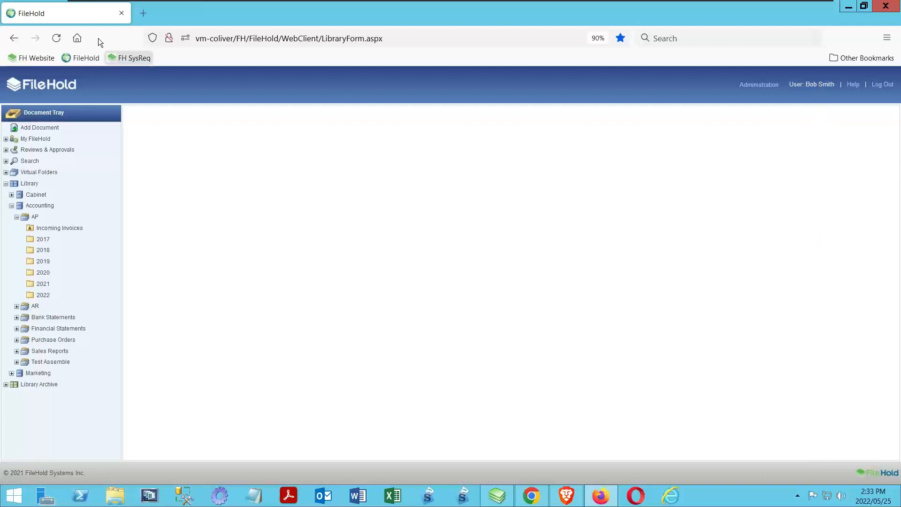
{"action": "left_click", "coordinate": [56, 38]}
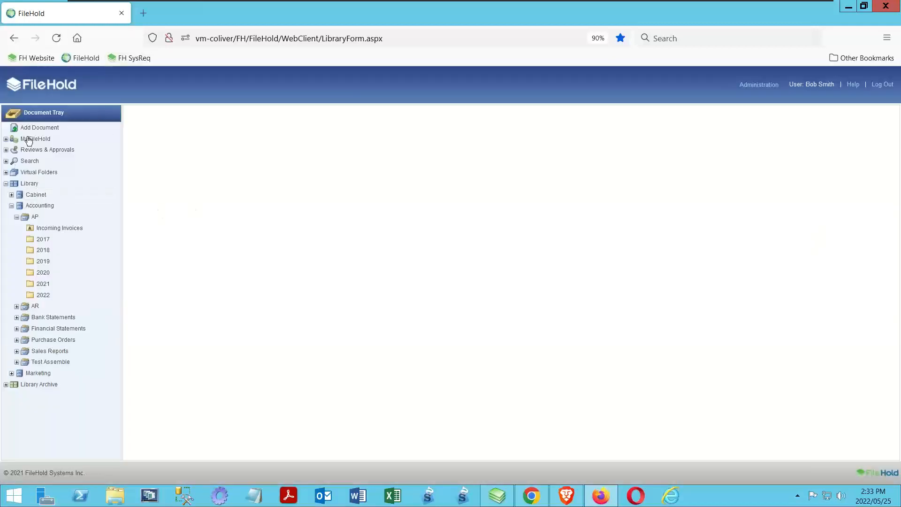
{"action": "left_click", "coordinate": [6, 150]}
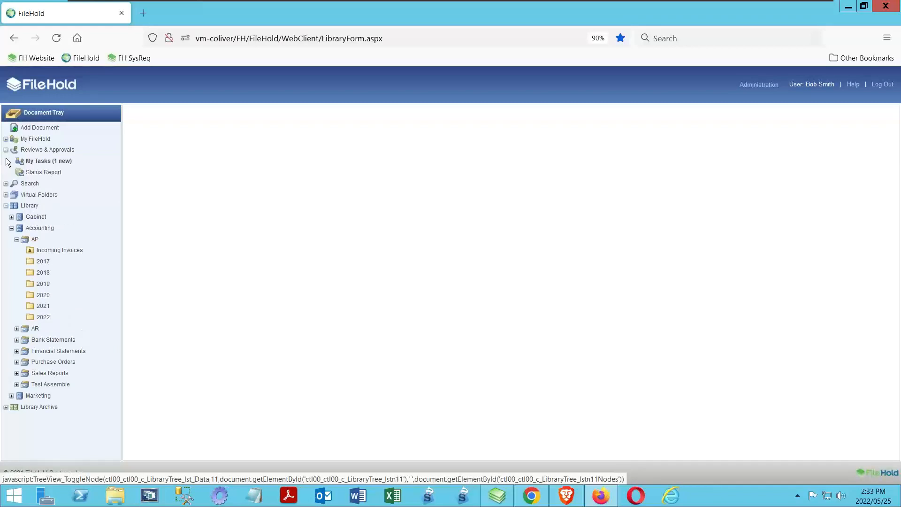
{"action": "left_click", "coordinate": [47, 160]}
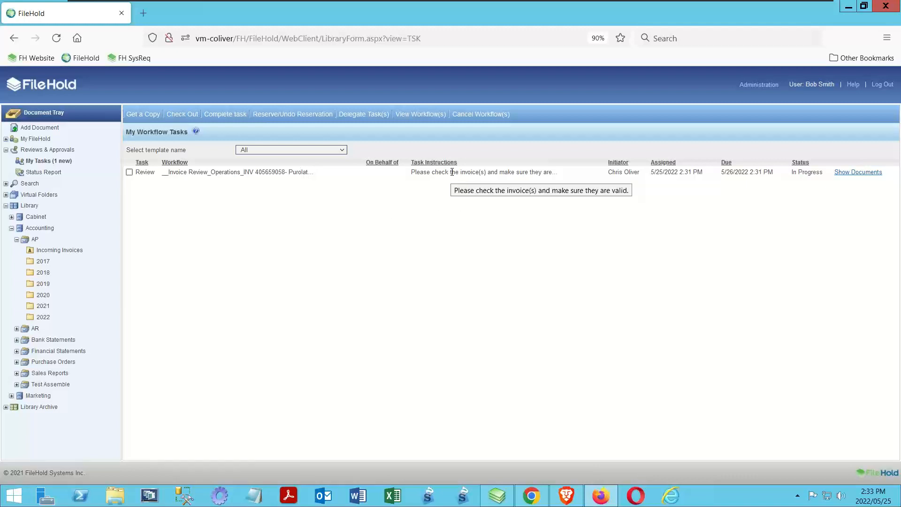
{"action": "left_click", "coordinate": [863, 172]}
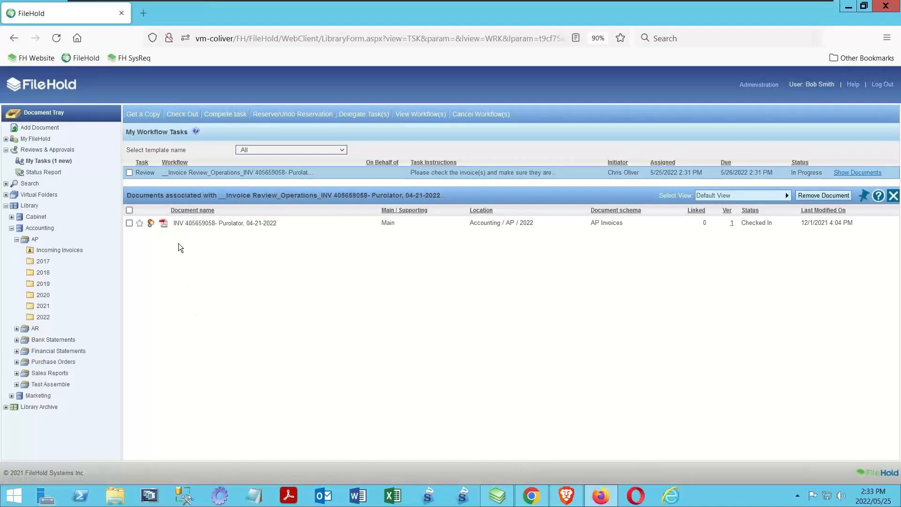
{"action": "right_click", "coordinate": [180, 224]}
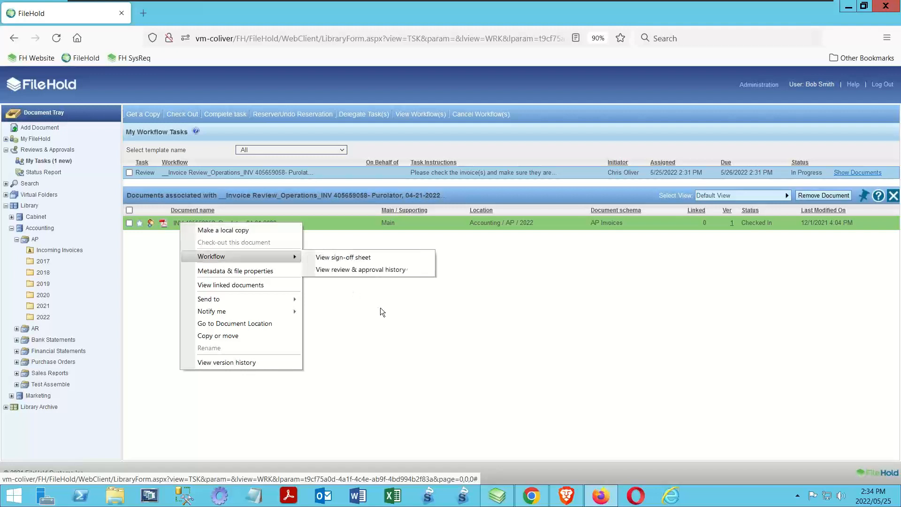
{"action": "left_click", "coordinate": [380, 331]}
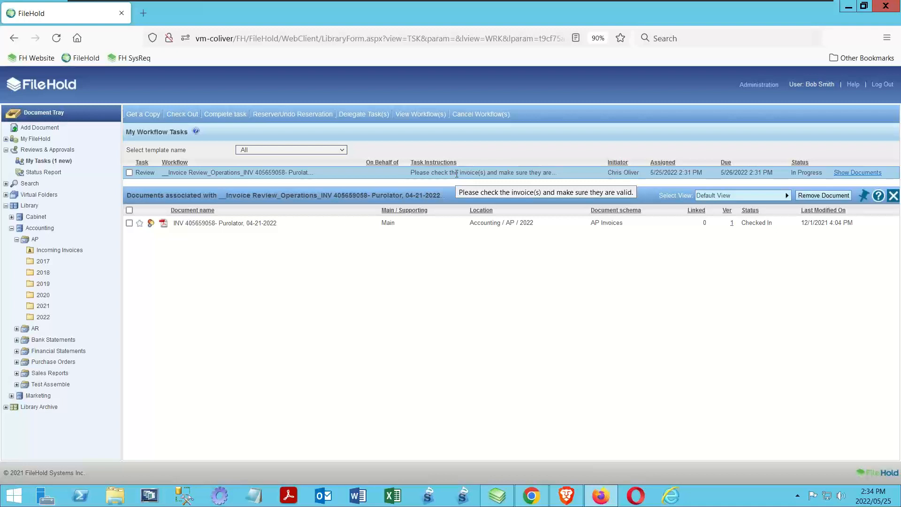
Start completing the Purolator invoice's review task and expand its workflow history and task details.
{"action": "left_click", "coordinate": [129, 172]}
{"action": "left_click", "coordinate": [225, 114]}
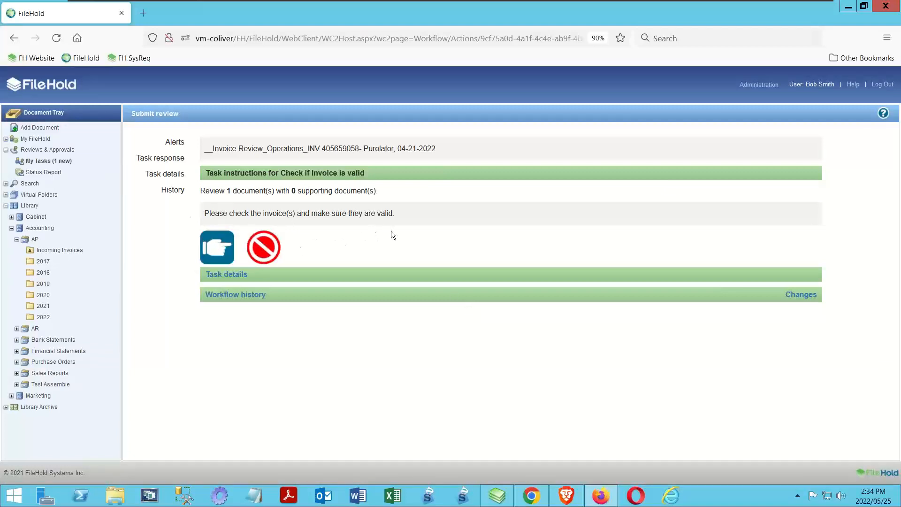
{"action": "left_click", "coordinate": [226, 294]}
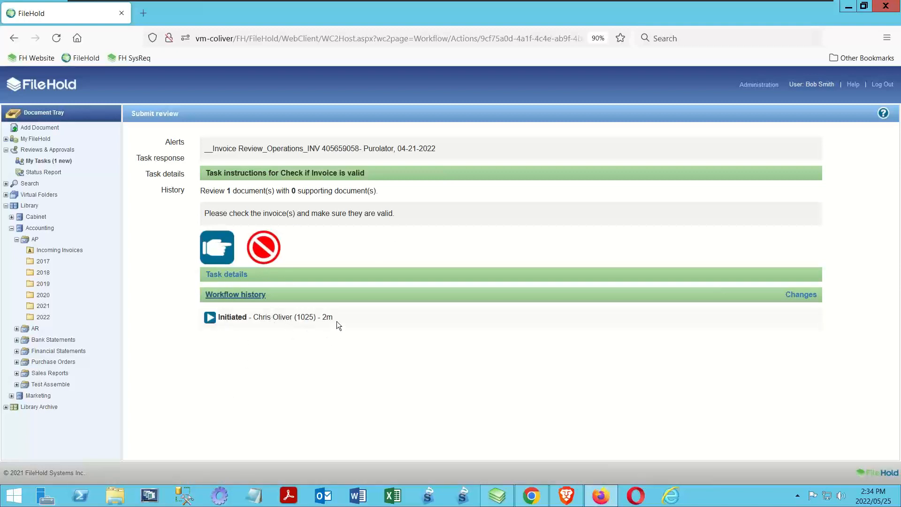
{"action": "left_click", "coordinate": [224, 278]}
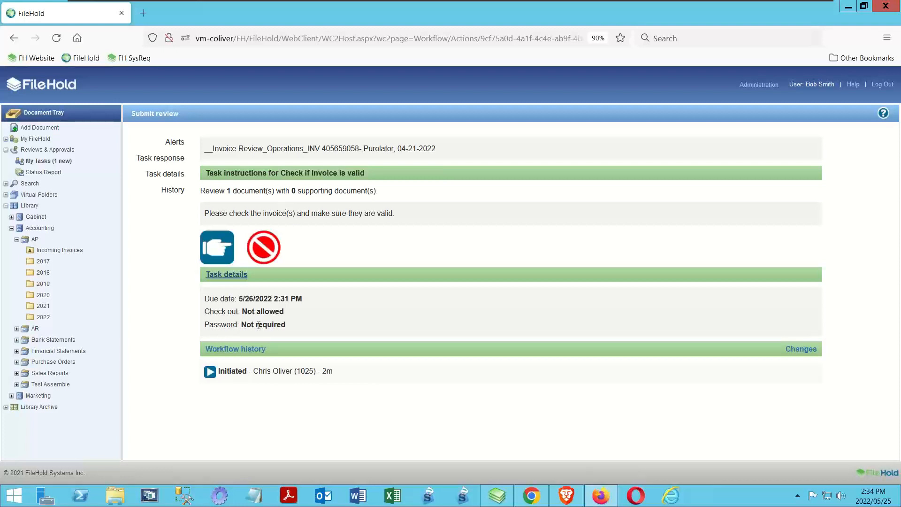
Submit the review of the Purolator invoice with the comment "Looks fine!" and no attachment.
{"action": "left_click", "coordinate": [215, 250]}
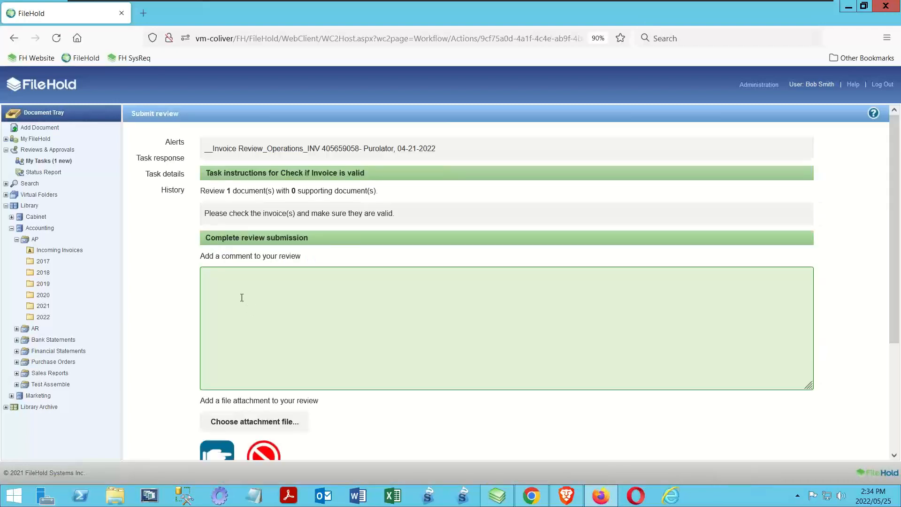
{"action": "left_click", "coordinate": [242, 298]}
{"action": "type", "text": "Looks fine!"}
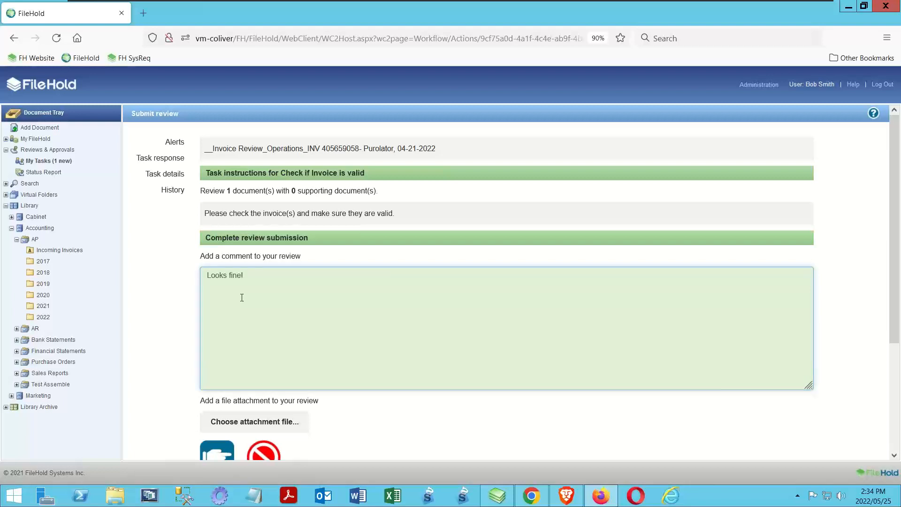
{"action": "scroll", "coordinate": [165, 324], "scroll_direction": "down", "scroll_amount": 2}
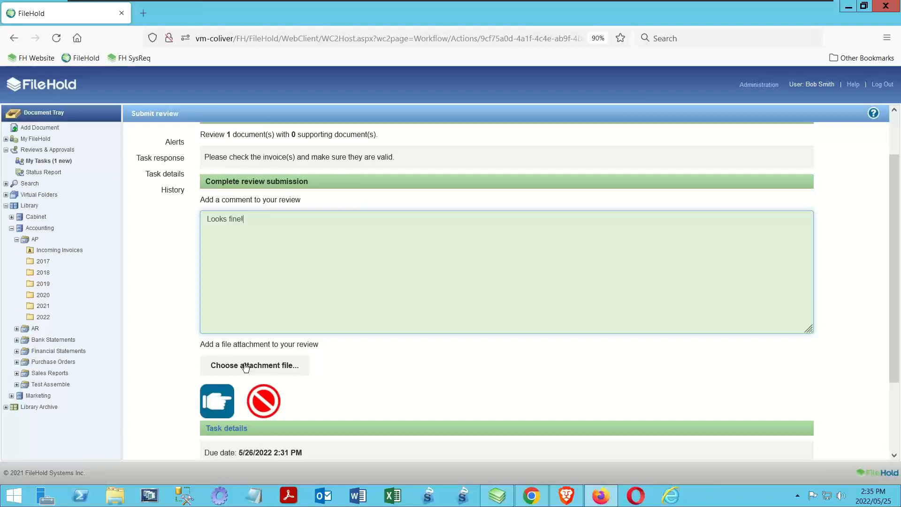
{"action": "scroll", "coordinate": [176, 416], "scroll_direction": "down", "scroll_amount": 1}
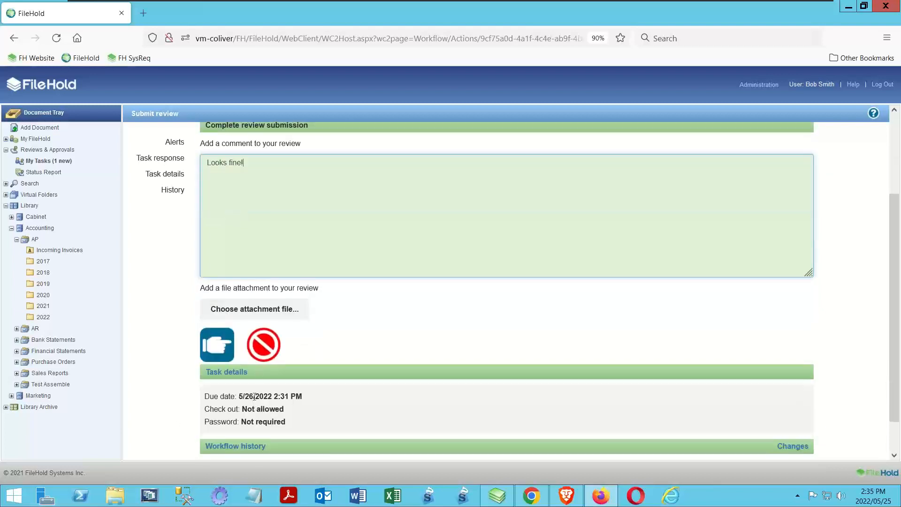
{"action": "scroll", "coordinate": [201, 408], "scroll_direction": "down", "scroll_amount": 1}
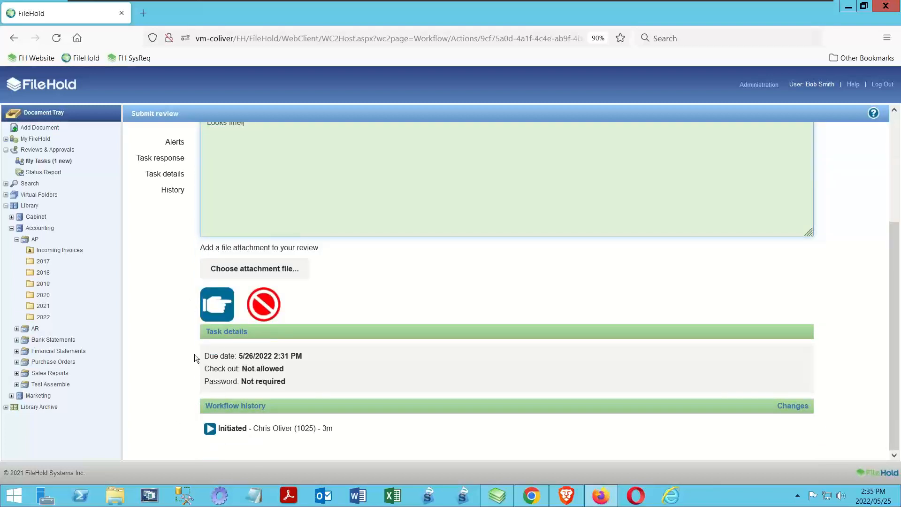
{"action": "left_click", "coordinate": [209, 309]}
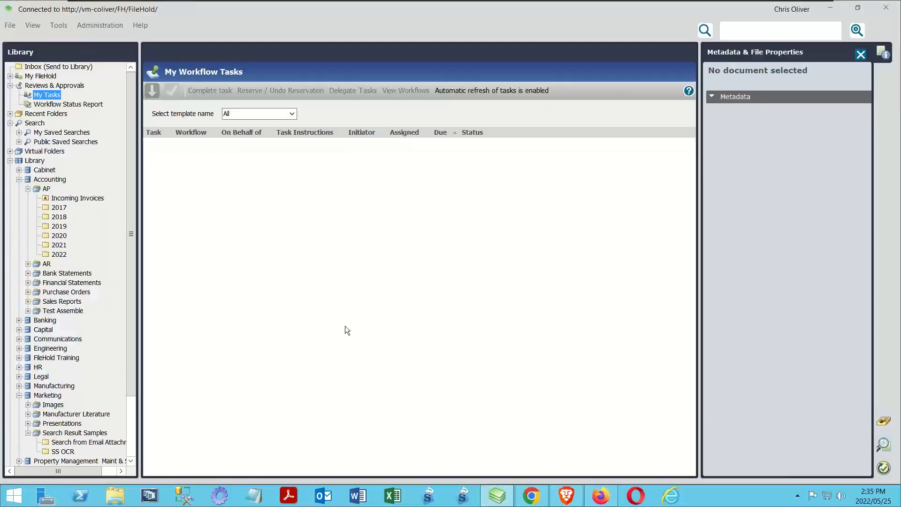
Expand the invoice workflow in the workflow status report to check the progress of its review and approval activities.
{"action": "left_click", "coordinate": [59, 104]}
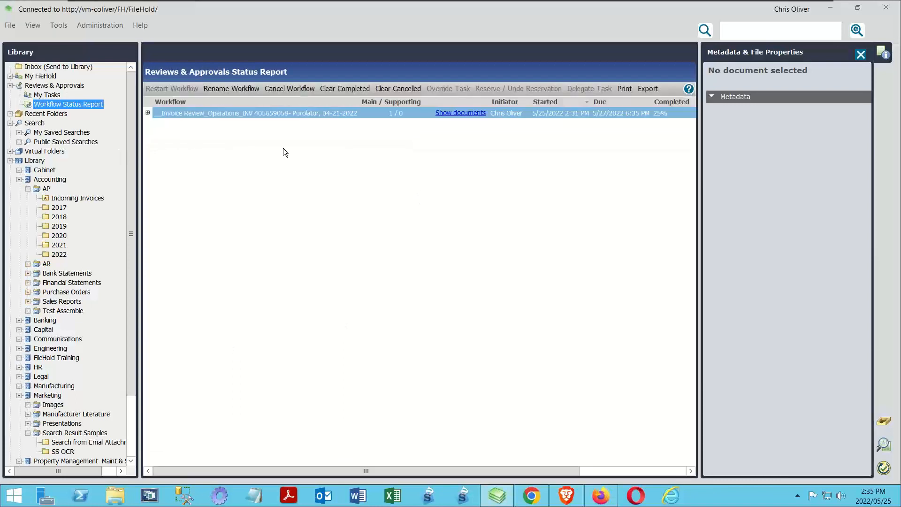
{"action": "left_click", "coordinate": [148, 113]}
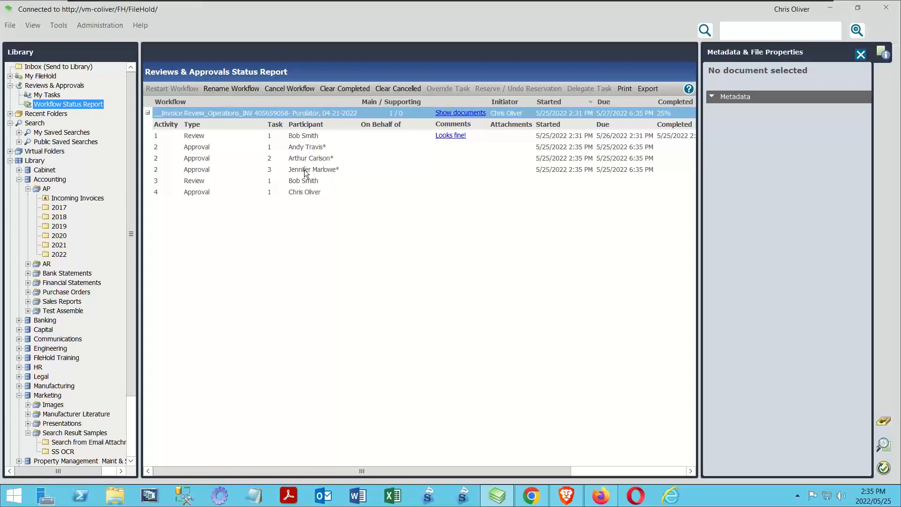
Switch to the FileHold web client in Brave, reload it and show the documents of the assigned invoice approval task.
{"action": "left_click", "coordinate": [566, 495]}
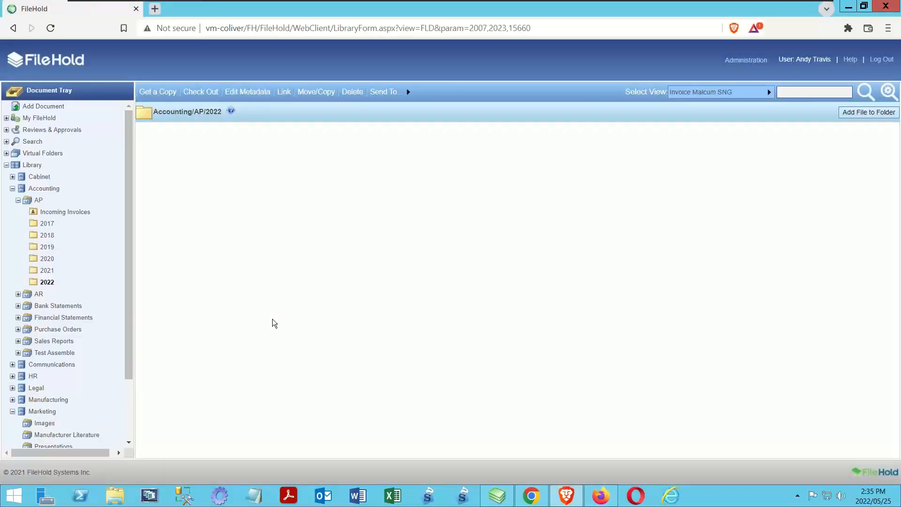
{"action": "left_click", "coordinate": [50, 28]}
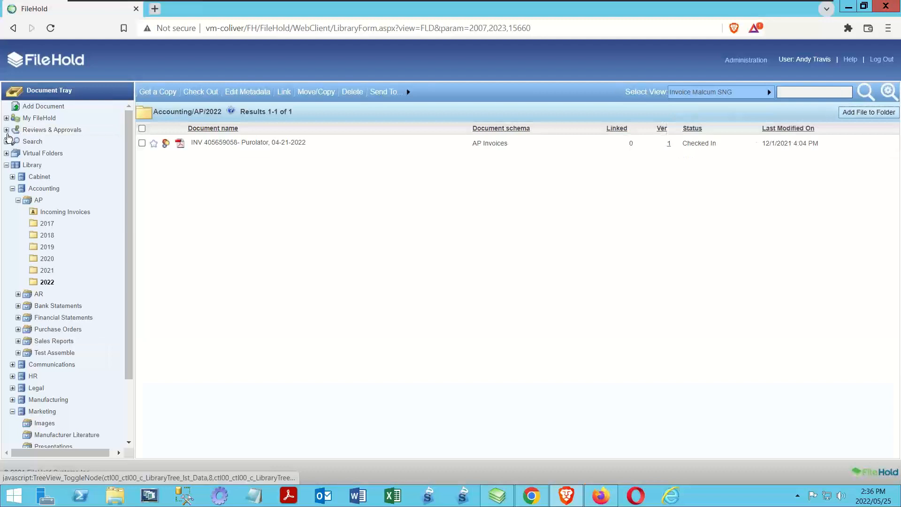
{"action": "left_click", "coordinate": [7, 130]}
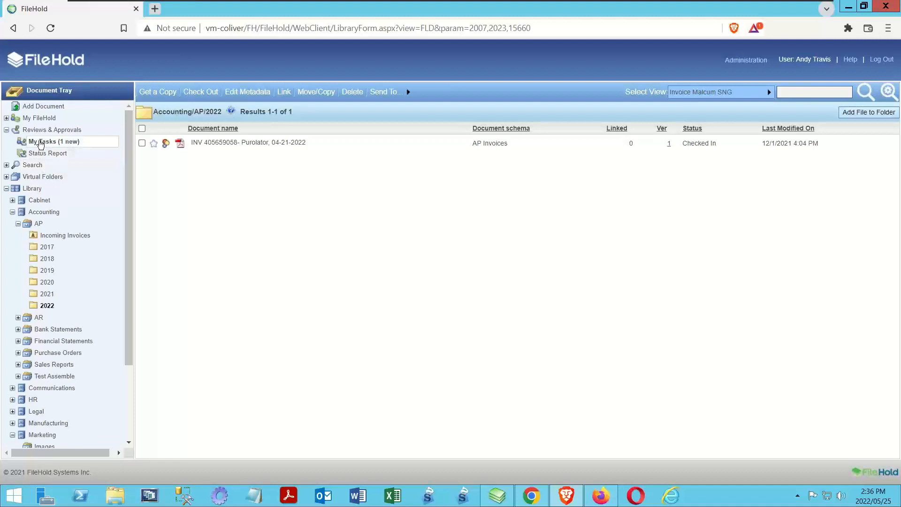
{"action": "left_click", "coordinate": [41, 143]}
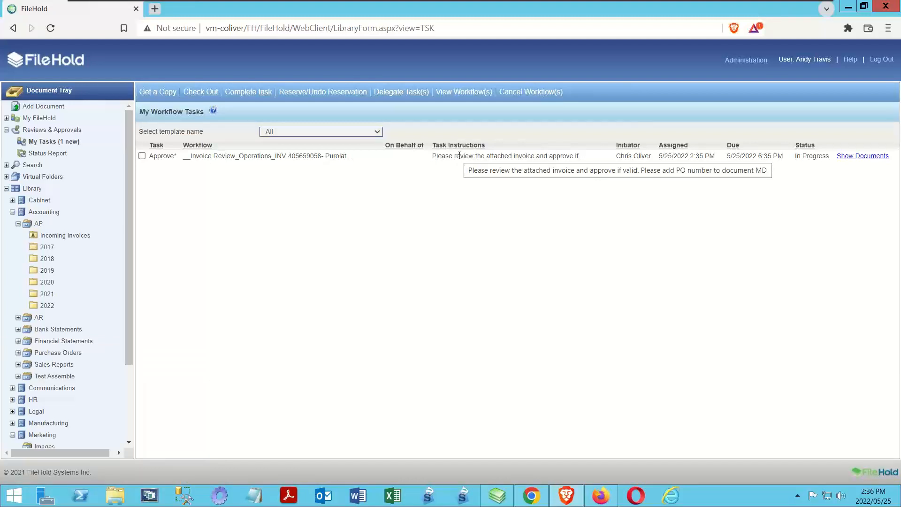
{"action": "left_click", "coordinate": [869, 156]}
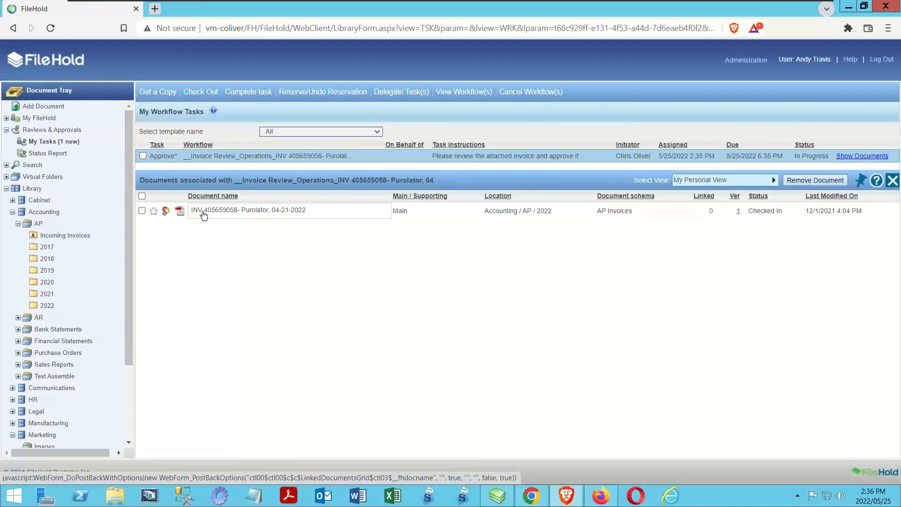
Edit the Purolator invoice's metadata to enter the purchase order number in the PO Number field, and save it.
{"action": "right_click", "coordinate": [200, 210]}
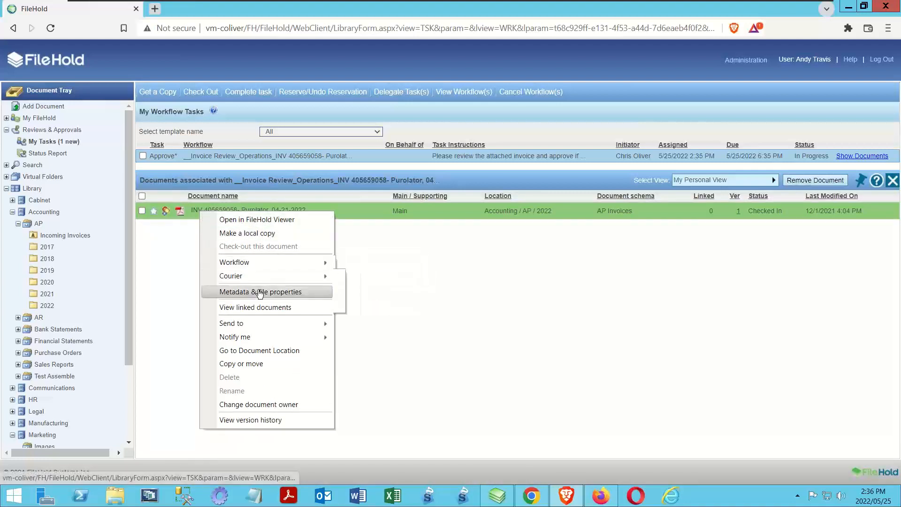
{"action": "left_click", "coordinate": [260, 291]}
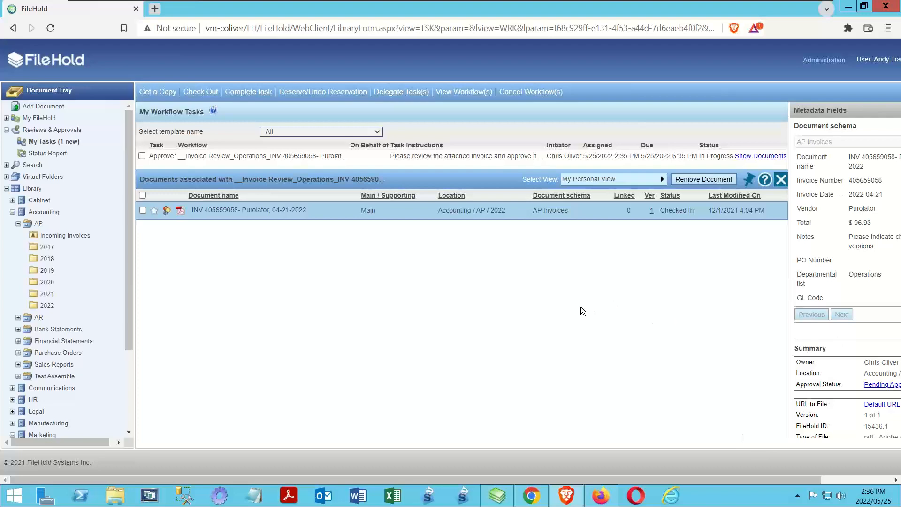
{"action": "key", "text": "ctrl+minus"}
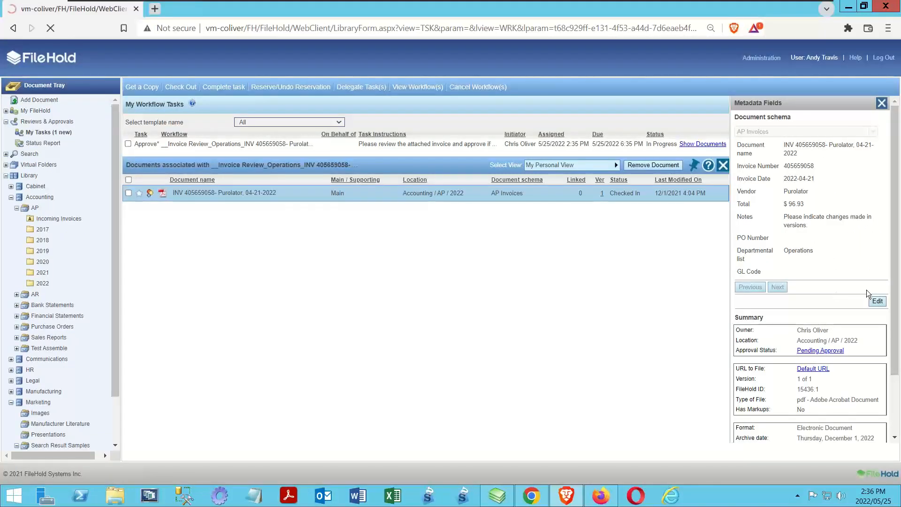
{"action": "left_click", "coordinate": [877, 301]}
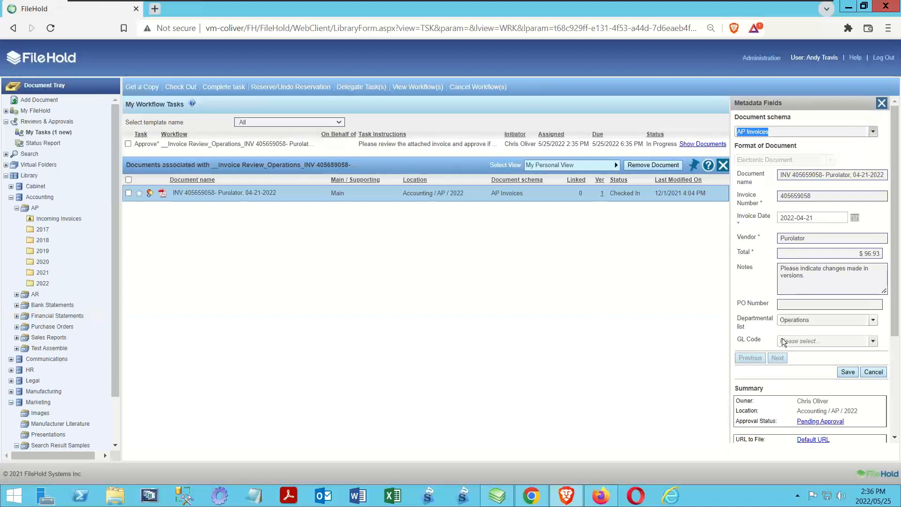
{"action": "left_click", "coordinate": [797, 305]}
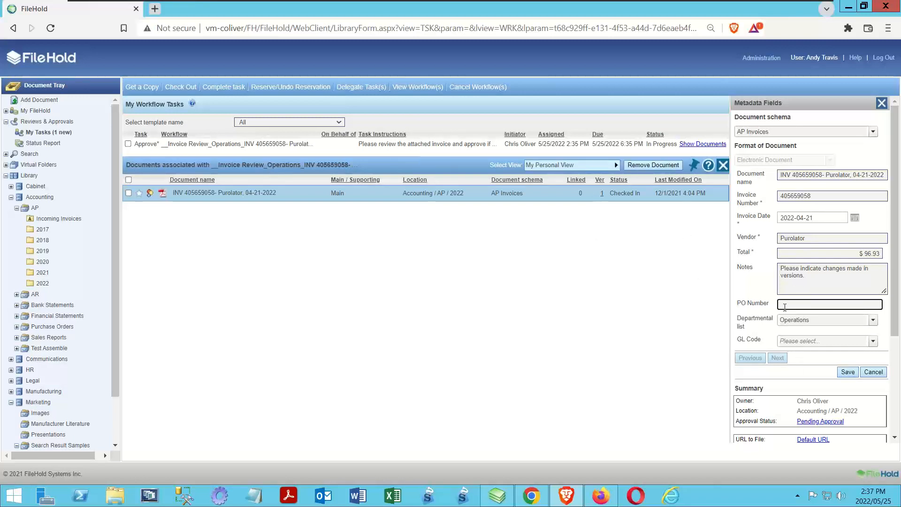
{"action": "type", "text": "3456"}
{"action": "left_click", "coordinate": [847, 372]}
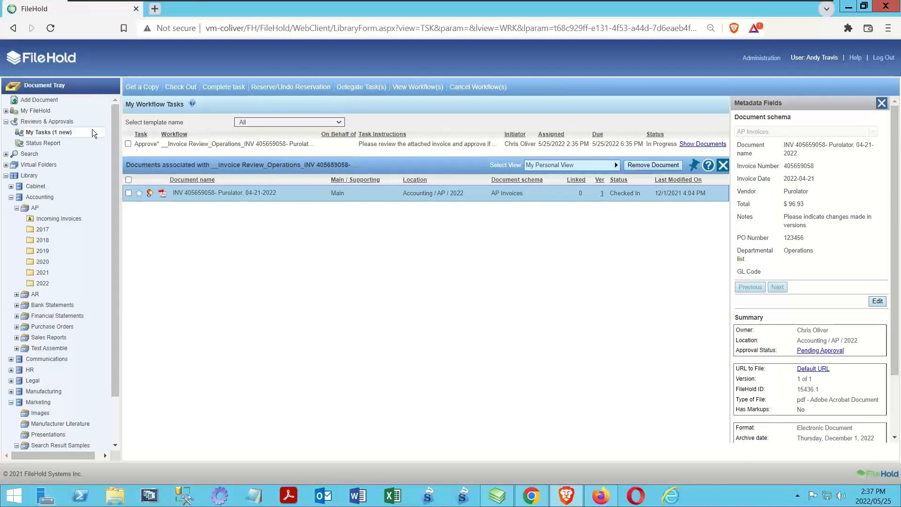
Start completing the assigned approval task for the Purolator invoice and reserve the task.
{"action": "left_click", "coordinate": [129, 143]}
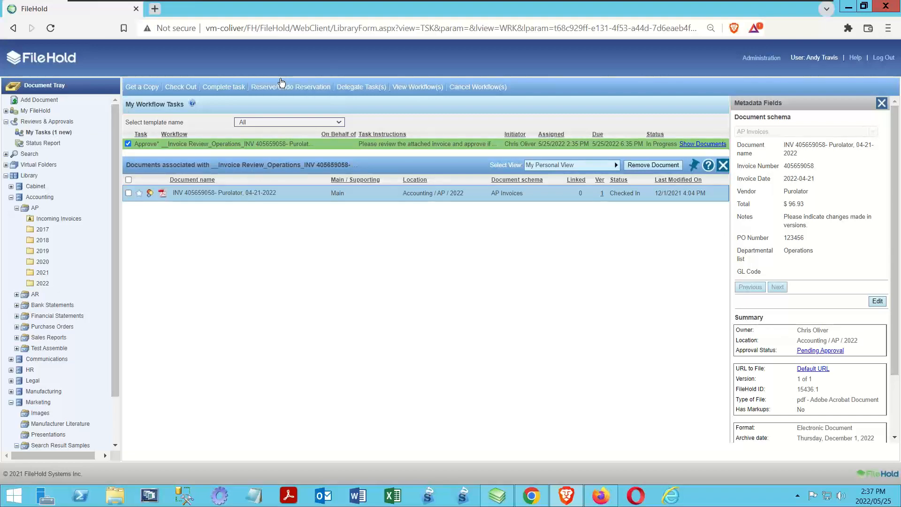
{"action": "left_click", "coordinate": [207, 85]}
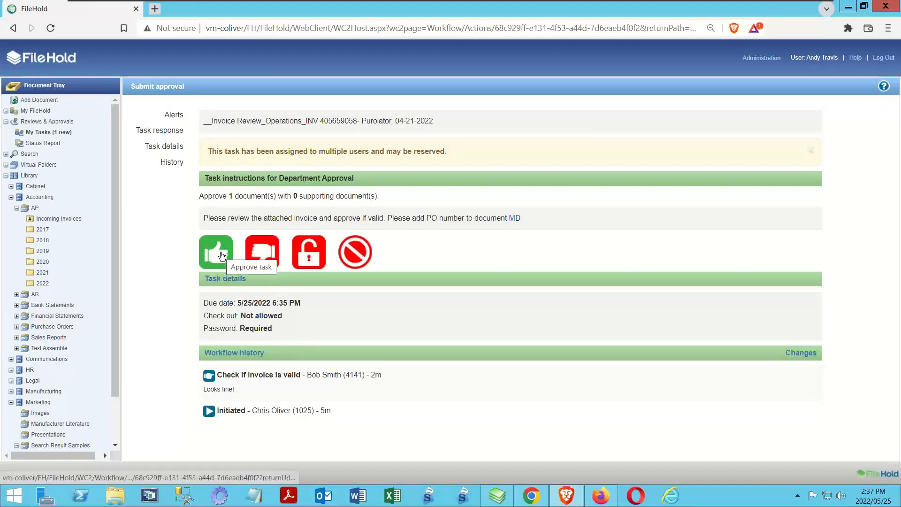
{"action": "left_click", "coordinate": [306, 252]}
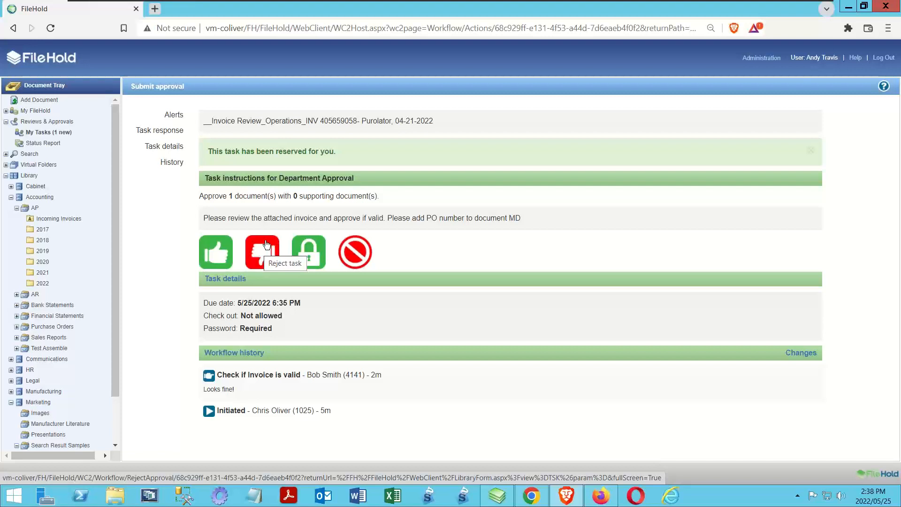
Choose to approve the invoice task and add the comment "Goods received two weeks back. Pay them!".
{"action": "left_click", "coordinate": [214, 254]}
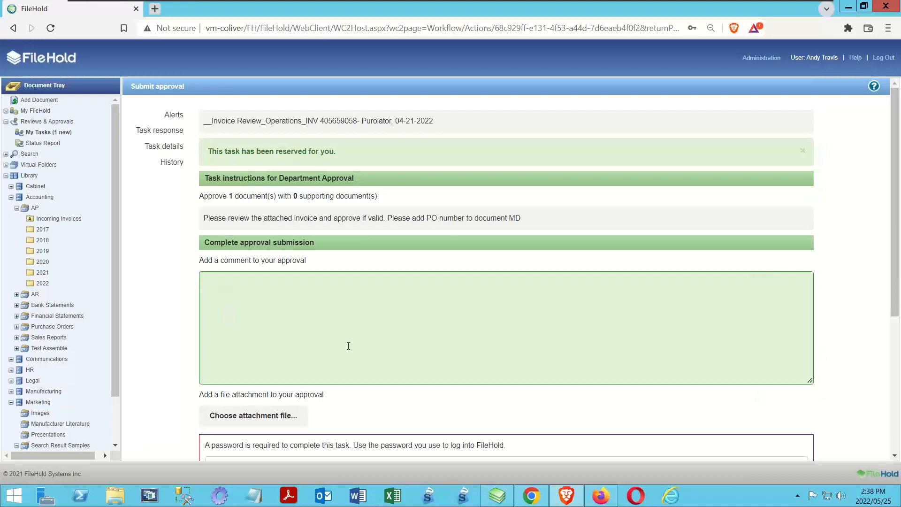
{"action": "left_click", "coordinate": [316, 315]}
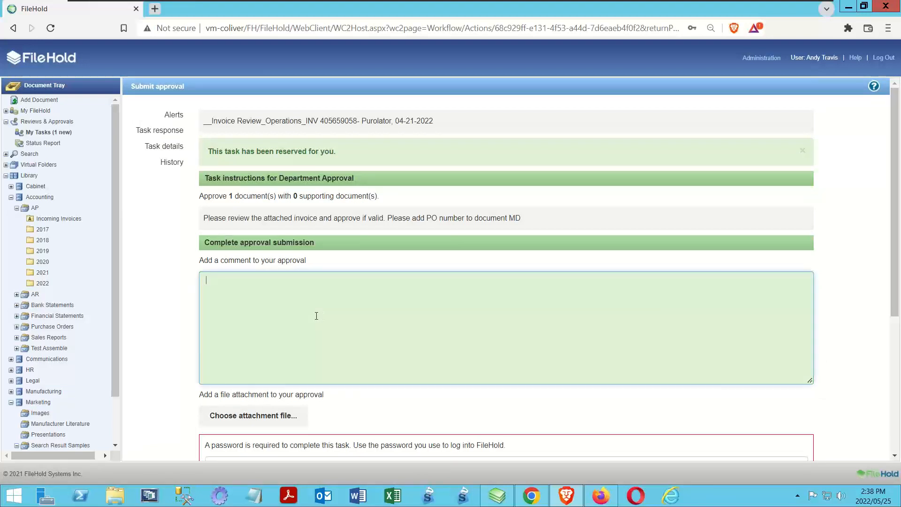
{"action": "type", "text": "Goods received two weeks back. POay t"}
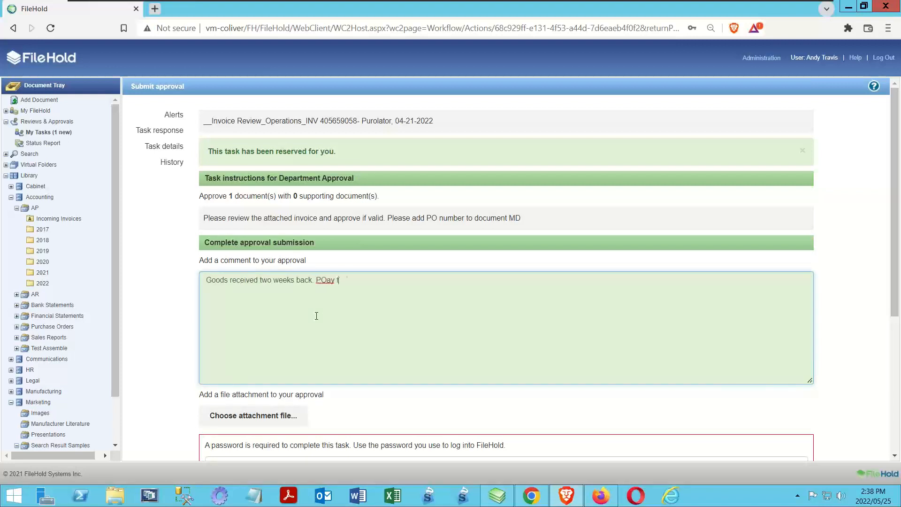
{"action": "type", "text": "hem!"}
{"action": "right_click", "coordinate": [329, 280]}
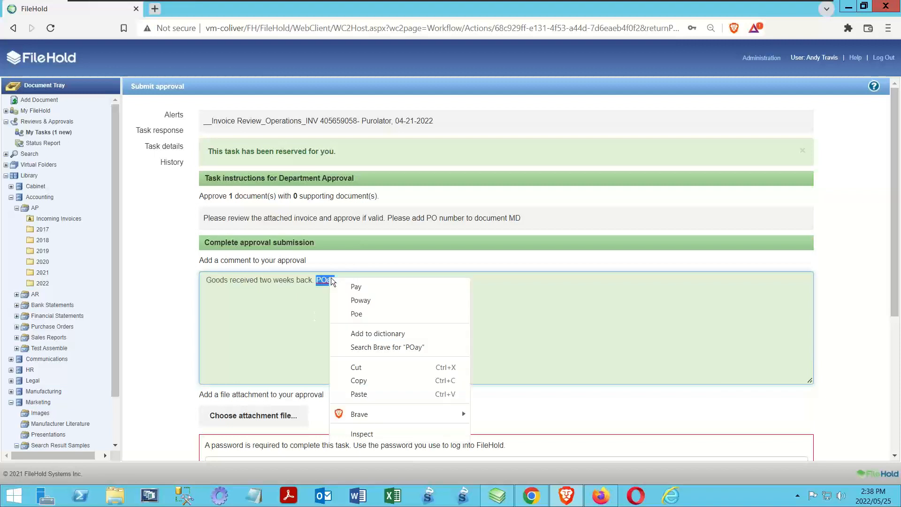
{"action": "left_click", "coordinate": [355, 287]}
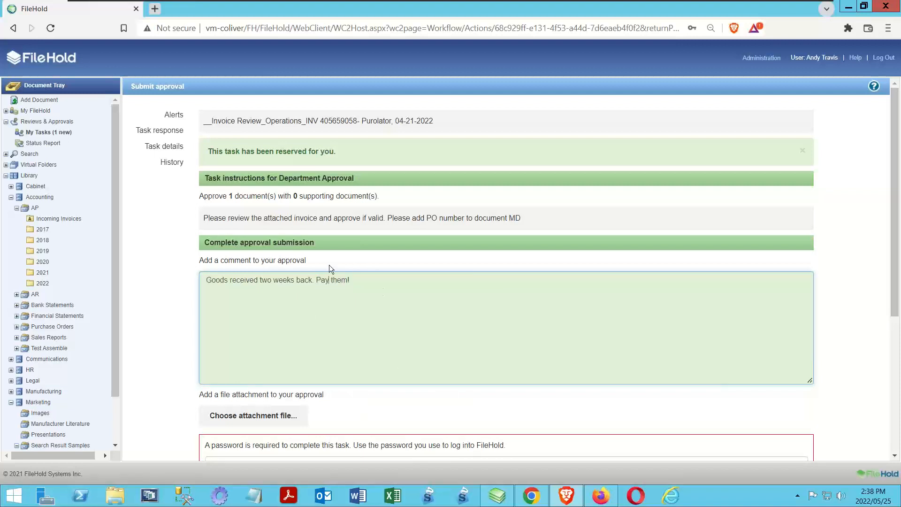
Fill in the required account password with the saved login and submit the approval without an attachment.
{"action": "scroll", "coordinate": [338, 319], "scroll_direction": "down", "scroll_amount": 1}
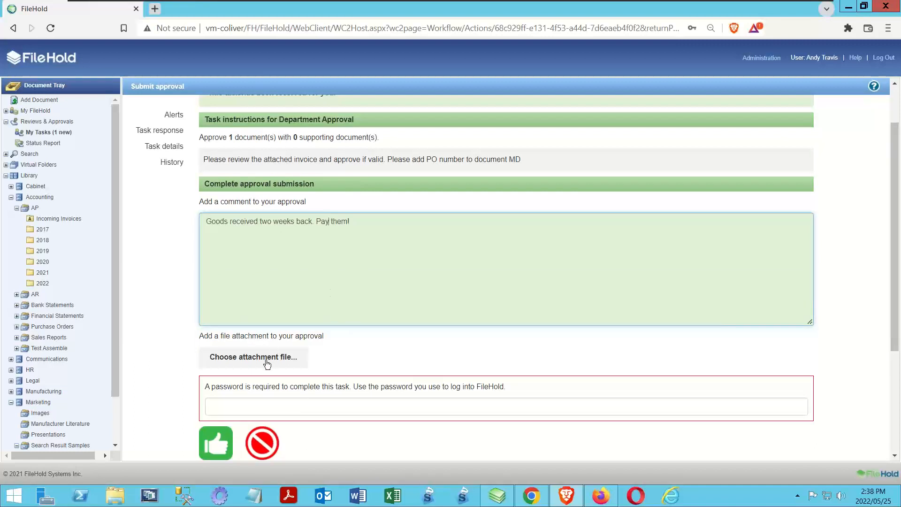
{"action": "scroll", "coordinate": [185, 352], "scroll_direction": "down", "scroll_amount": 2}
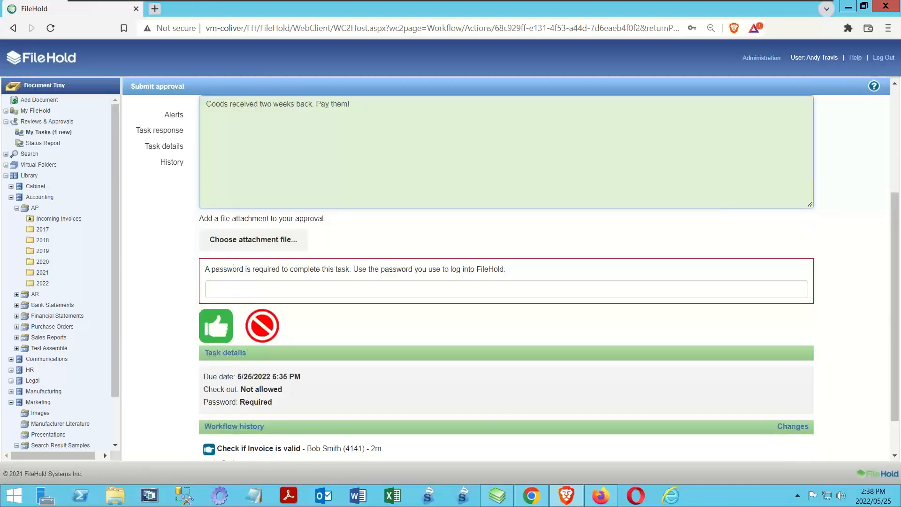
{"action": "left_click", "coordinate": [218, 291]}
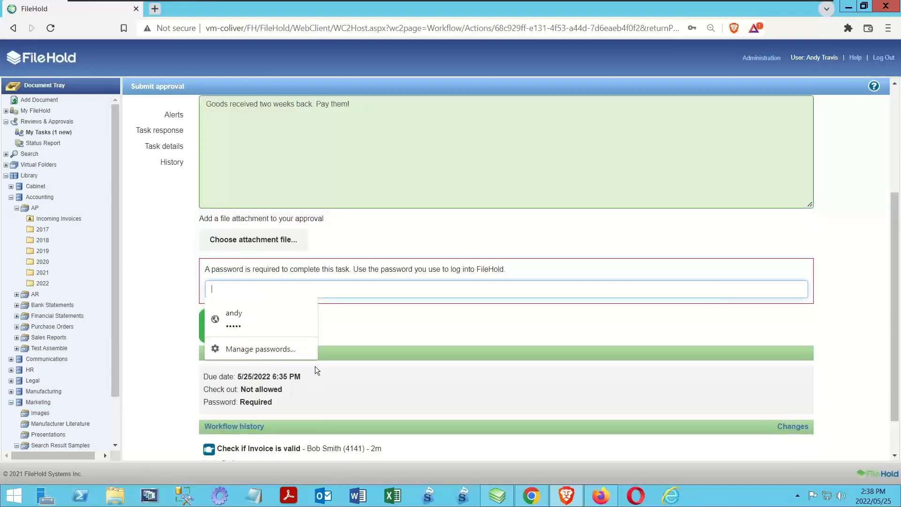
{"action": "left_click", "coordinate": [238, 314]}
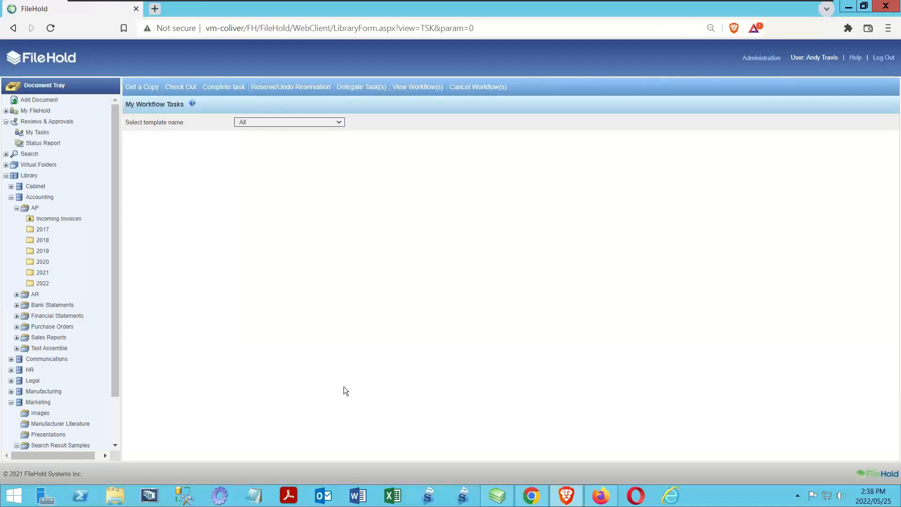
Check the new review task in Firefox, and examine the invoice workflow's activities in the desktop client's reloaded workflow status report.
{"action": "left_click", "coordinate": [598, 499]}
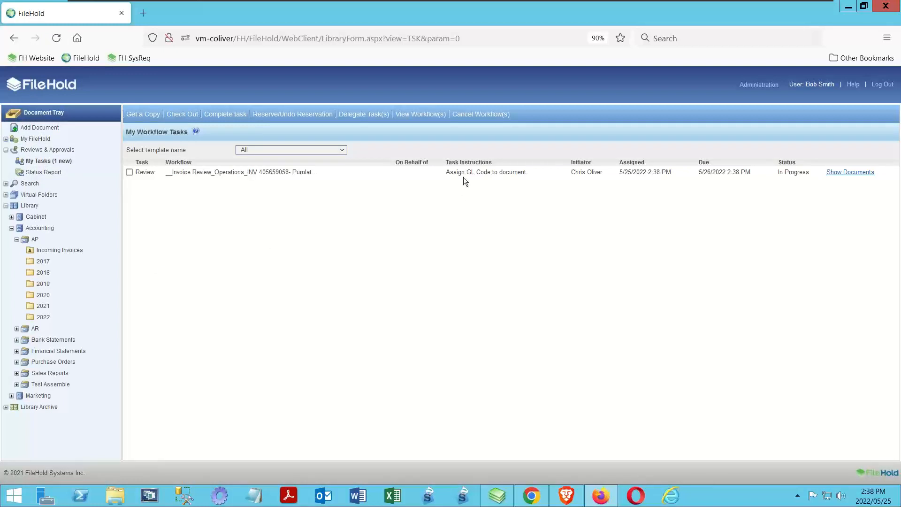
{"action": "left_click", "coordinate": [497, 495]}
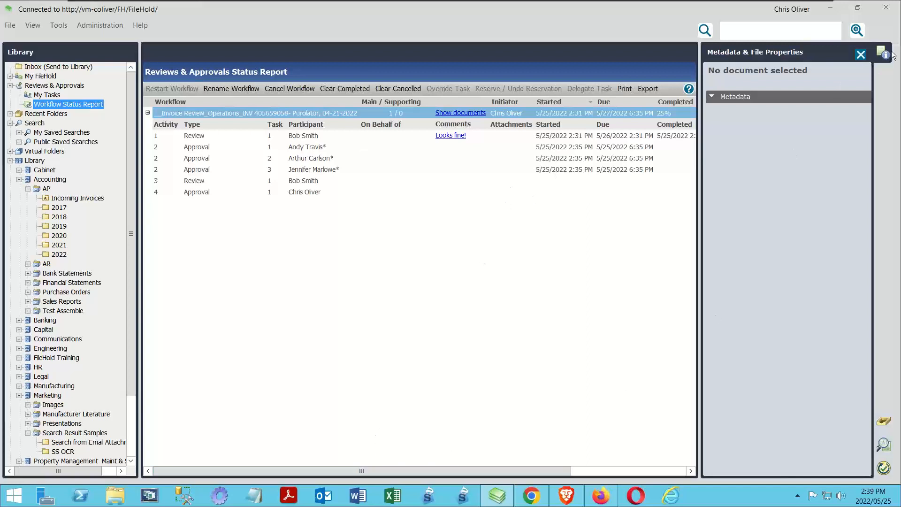
{"action": "left_click", "coordinate": [876, 56]}
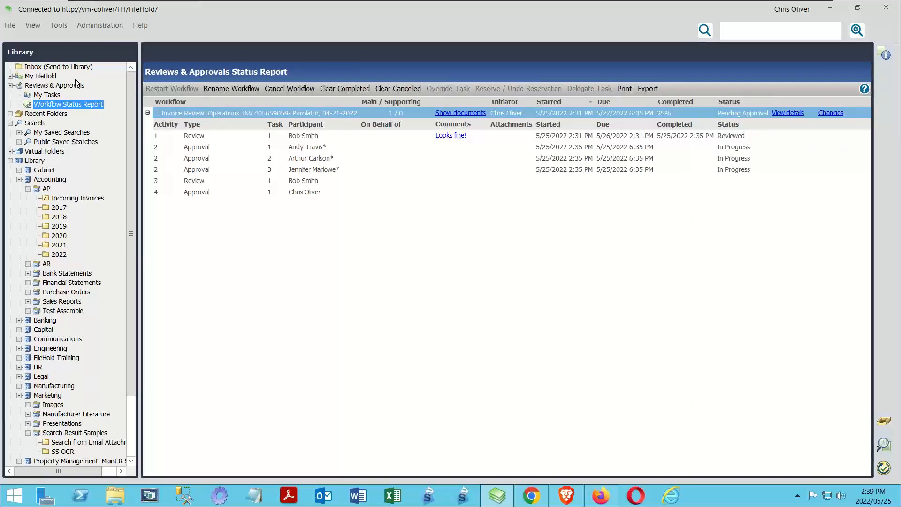
{"action": "left_click", "coordinate": [43, 95]}
{"action": "left_click", "coordinate": [52, 104]}
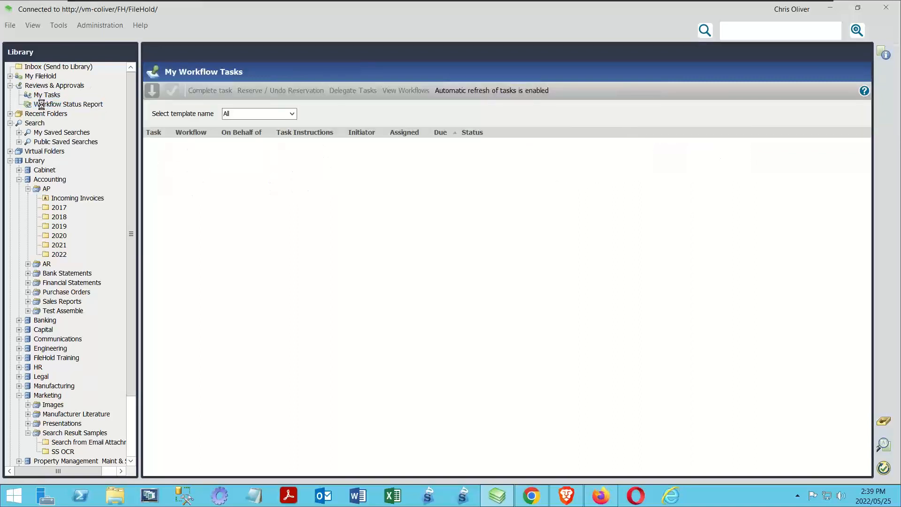
{"action": "left_click", "coordinate": [148, 112]}
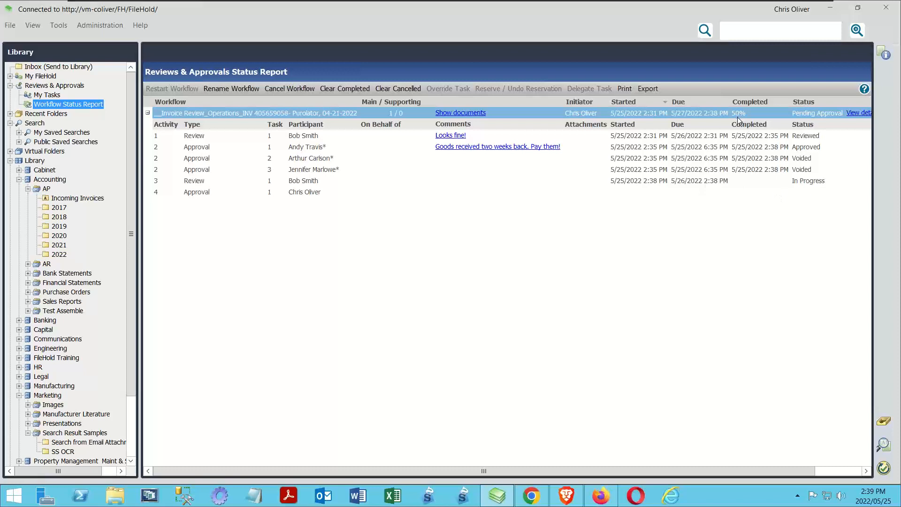
{"action": "left_click", "coordinate": [147, 113]}
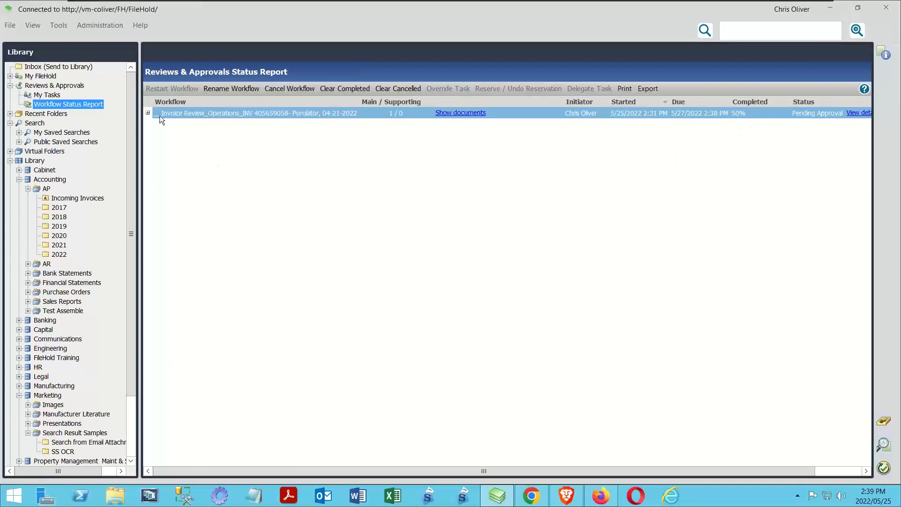
{"action": "left_click", "coordinate": [148, 111]}
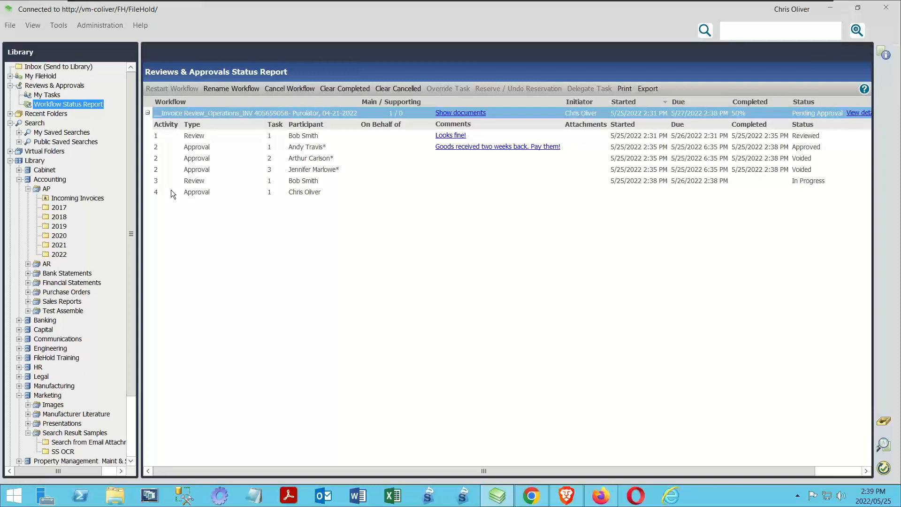
Switch to Firefox, show the documents of the "Assign GL Code to document" task and open the Purolator invoice's metadata and file properties.
{"action": "left_click", "coordinate": [601, 494]}
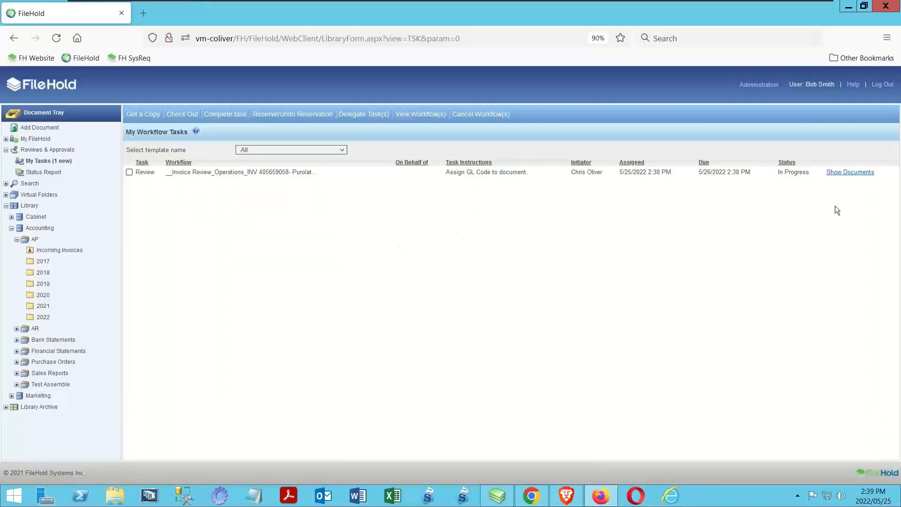
{"action": "left_click", "coordinate": [849, 172]}
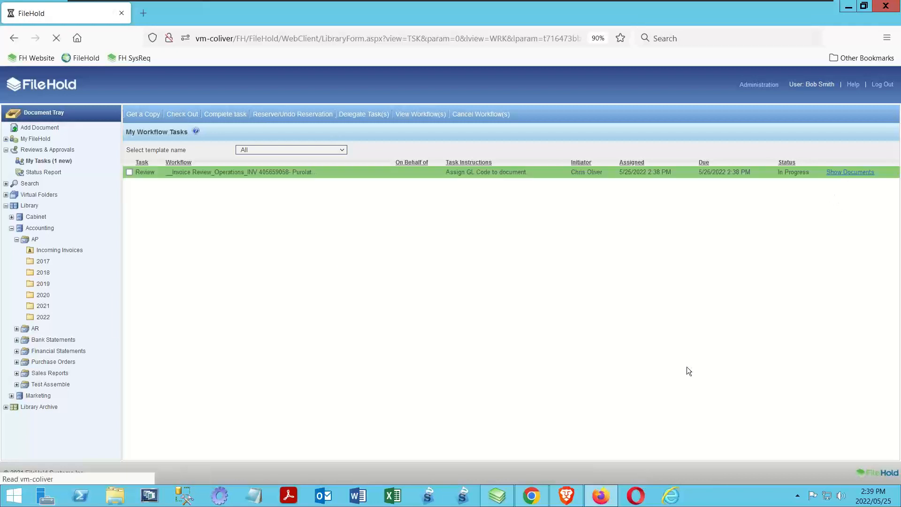
{"action": "right_click", "coordinate": [190, 226]}
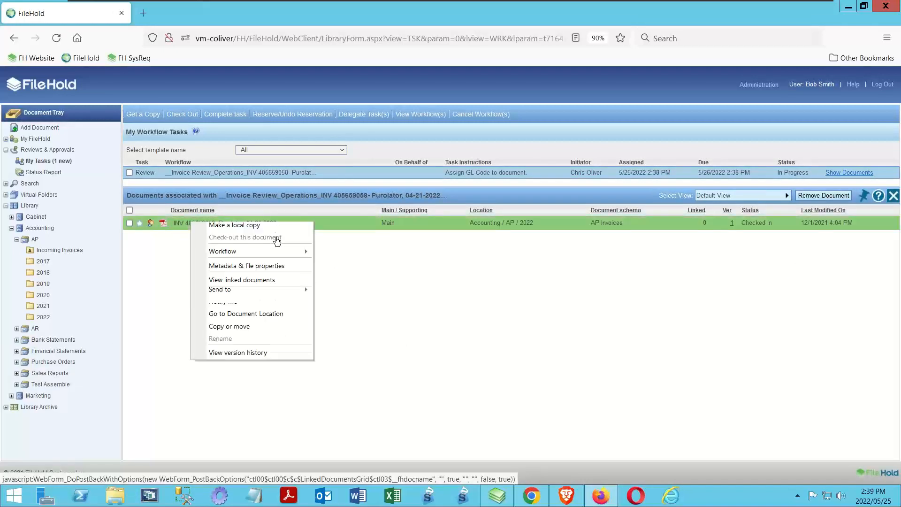
{"action": "left_click", "coordinate": [300, 270]}
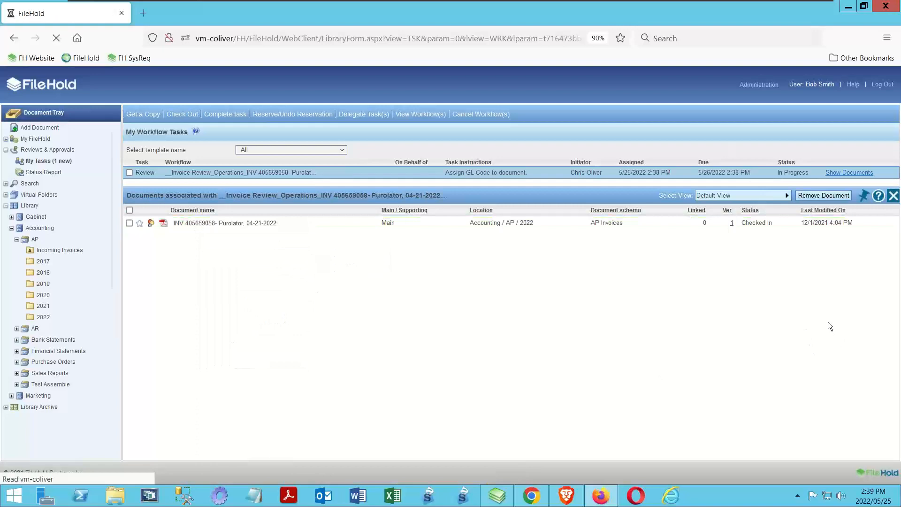
Edit the Purolator invoice's metadata to set the GL Code to "10002 - Example B", and save it.
{"action": "left_click", "coordinate": [879, 329]}
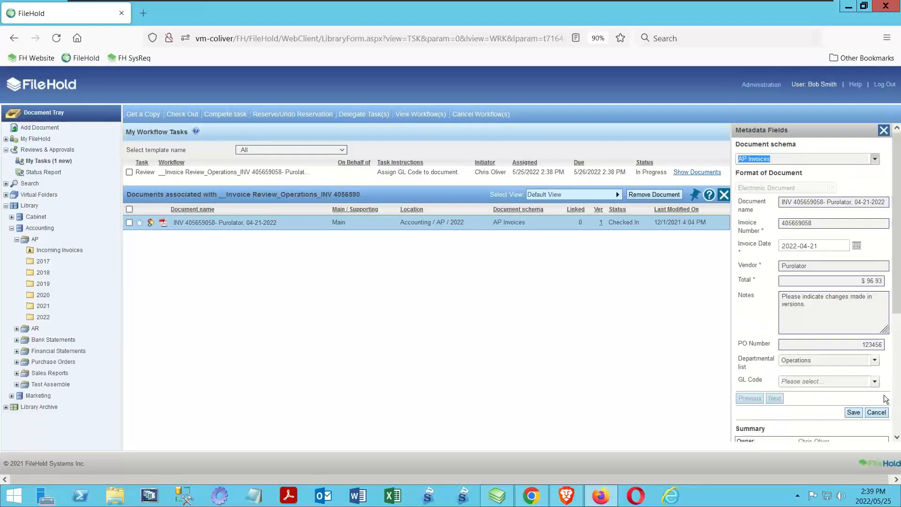
{"action": "left_click", "coordinate": [875, 382]}
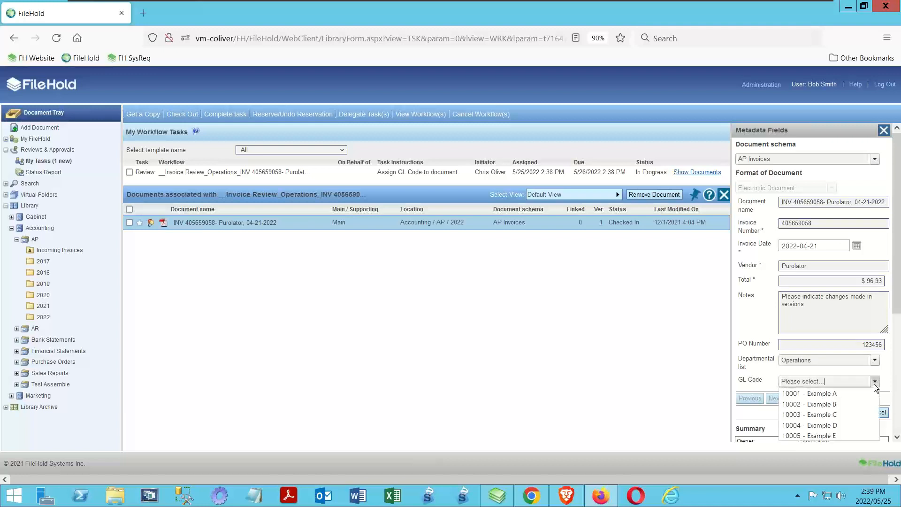
{"action": "left_click", "coordinate": [793, 404]}
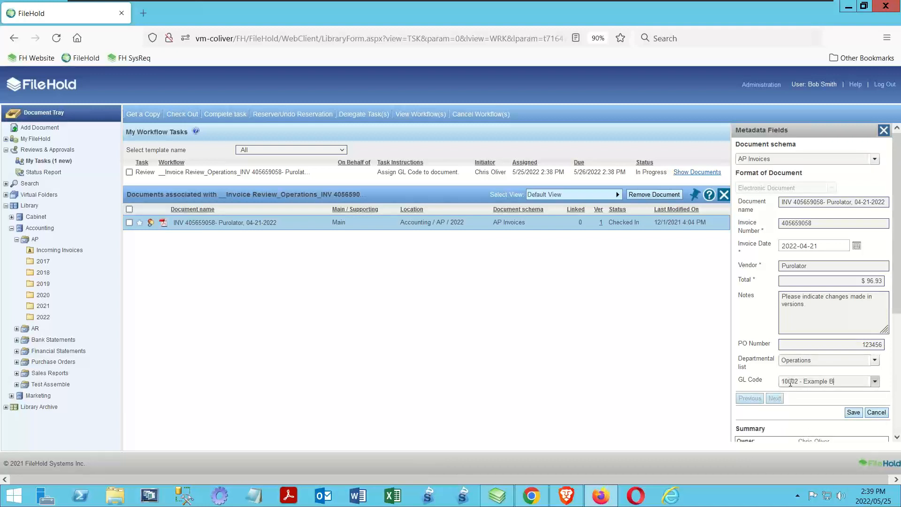
{"action": "left_click", "coordinate": [854, 415]}
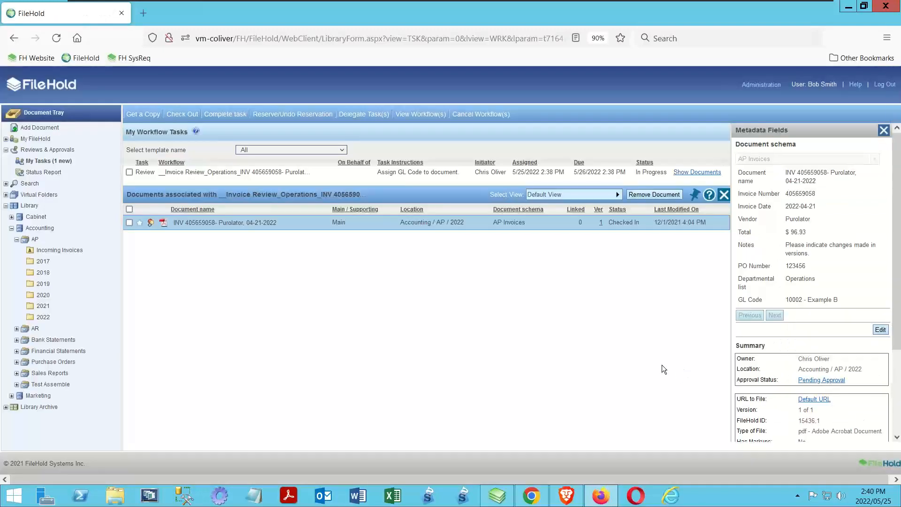
Complete the Assign GL Code review task with the comment "Done" and no attachment.
{"action": "left_click", "coordinate": [129, 172]}
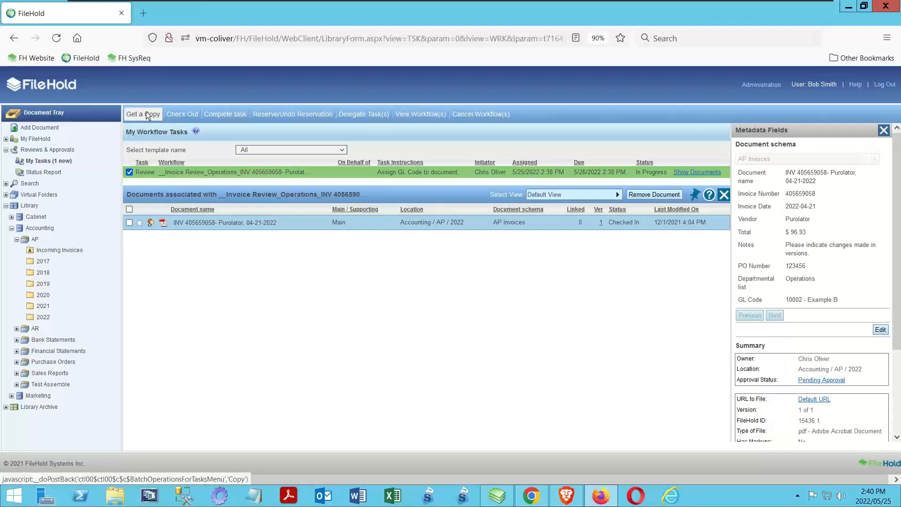
{"action": "left_click", "coordinate": [227, 109]}
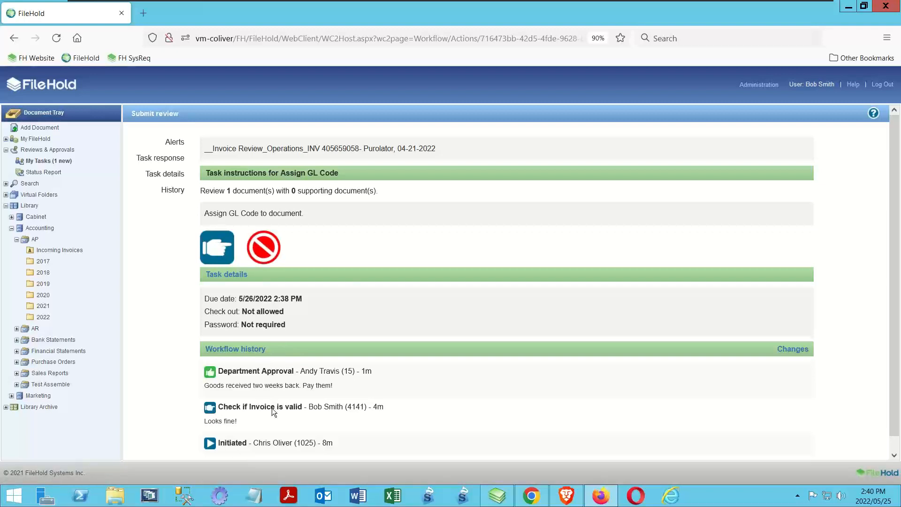
{"action": "left_click", "coordinate": [220, 253]}
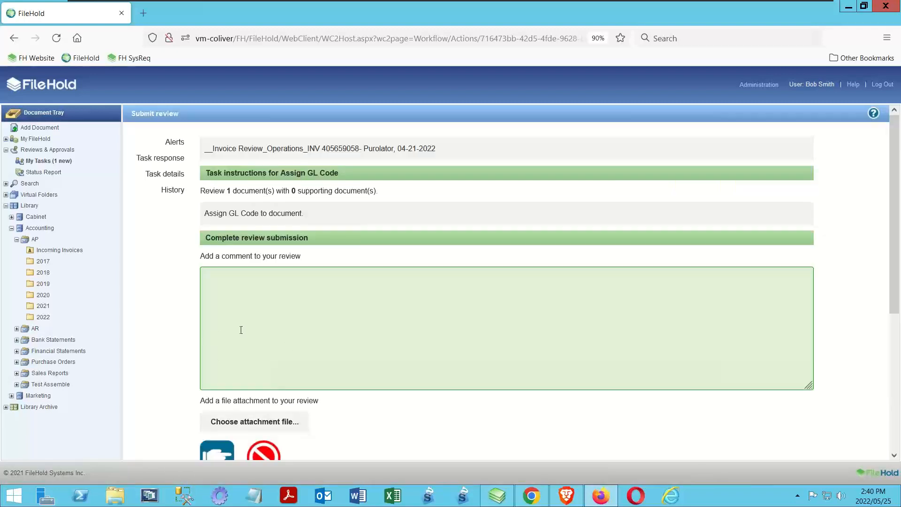
{"action": "left_click", "coordinate": [265, 335]}
{"action": "type", "text": "Done"}
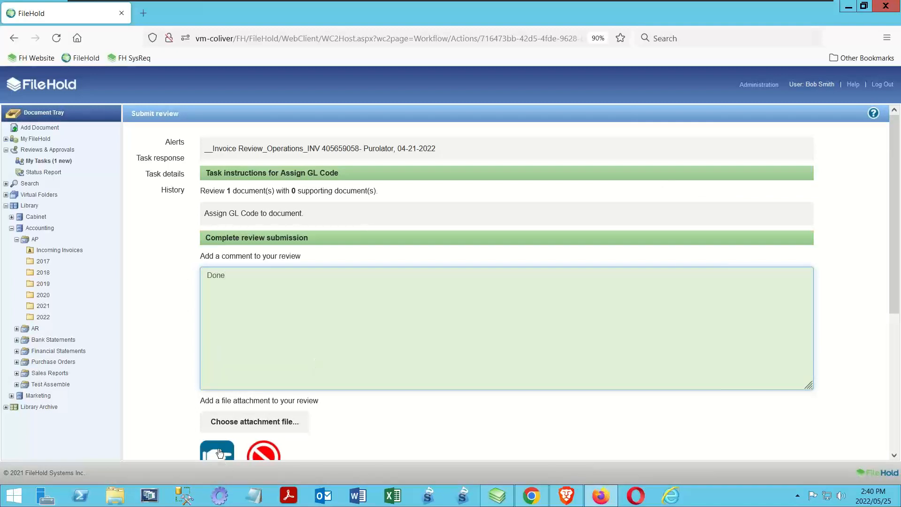
{"action": "scroll", "coordinate": [219, 451], "scroll_direction": "down", "scroll_amount": 3}
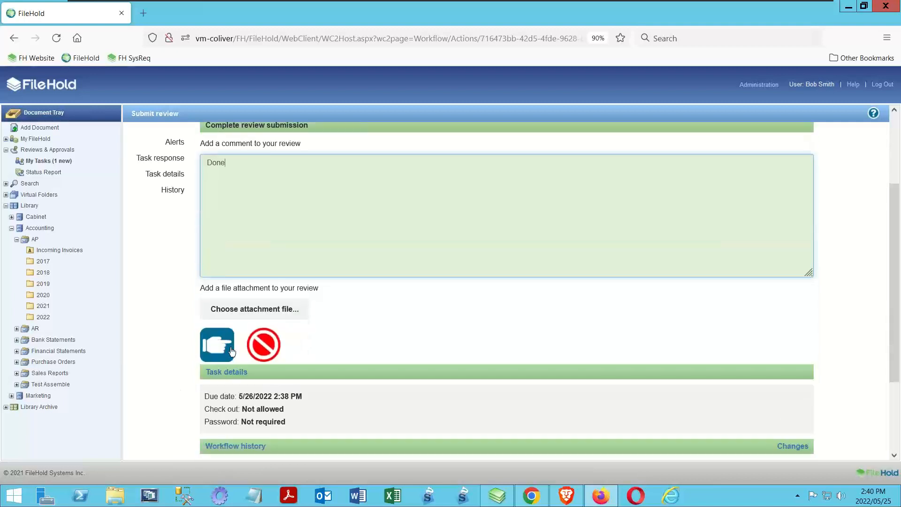
{"action": "left_click", "coordinate": [217, 345]}
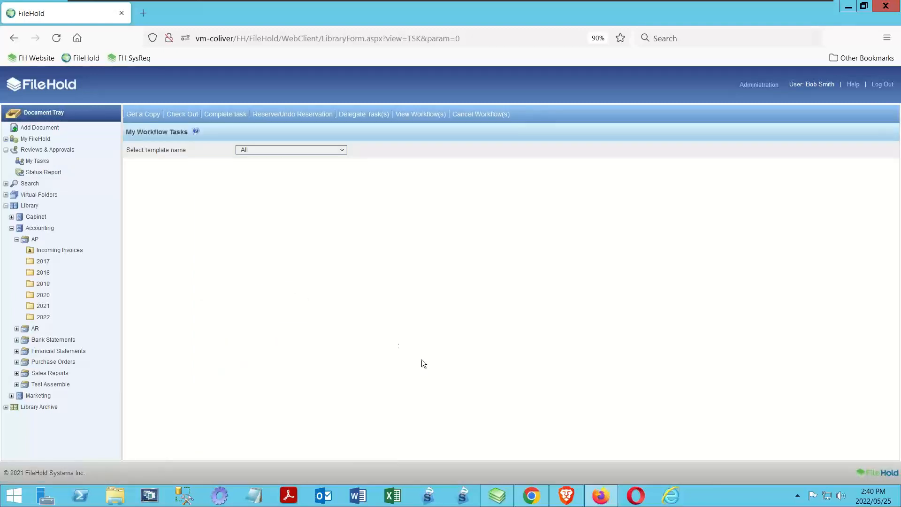
Switch to the FileHold desktop client, reload the workflow status report and expand the invoice workflow's activities to check their progress.
{"action": "left_click", "coordinate": [498, 499]}
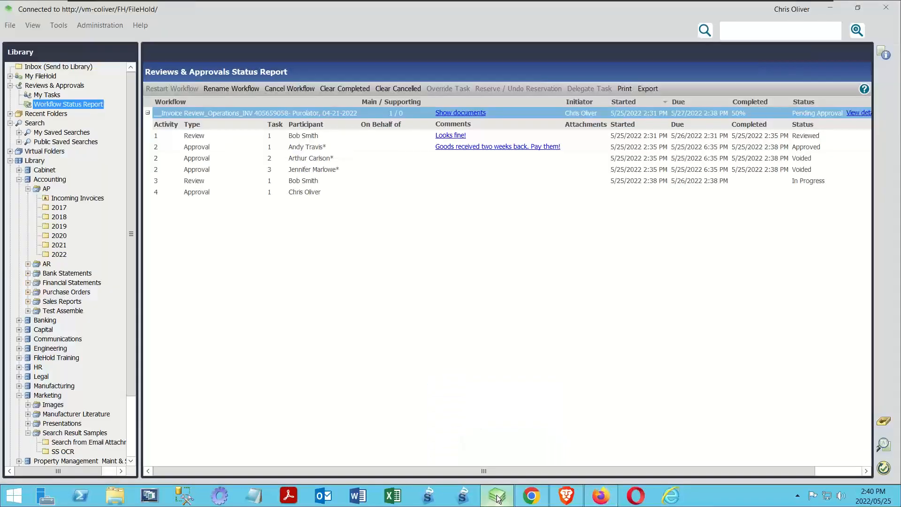
{"action": "left_click", "coordinate": [147, 113]}
{"action": "left_click", "coordinate": [147, 113]}
{"action": "left_click", "coordinate": [56, 96]}
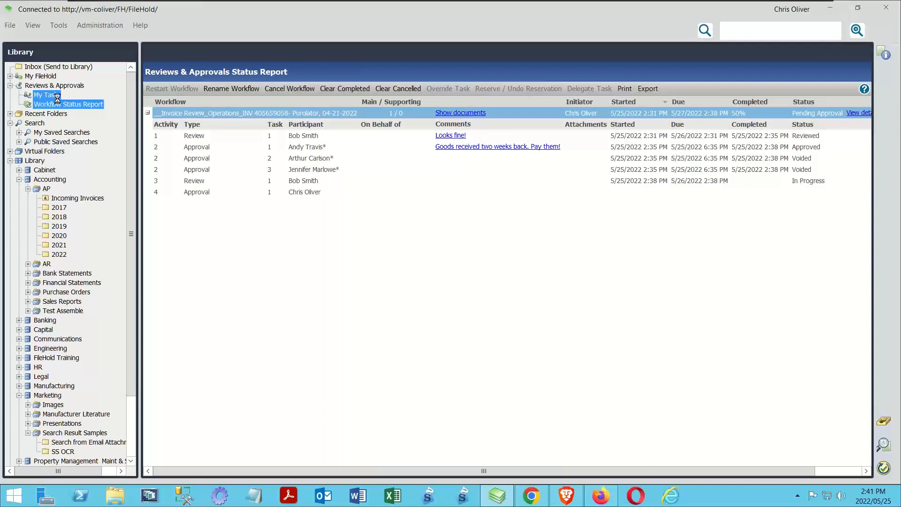
{"action": "left_click", "coordinate": [56, 104]}
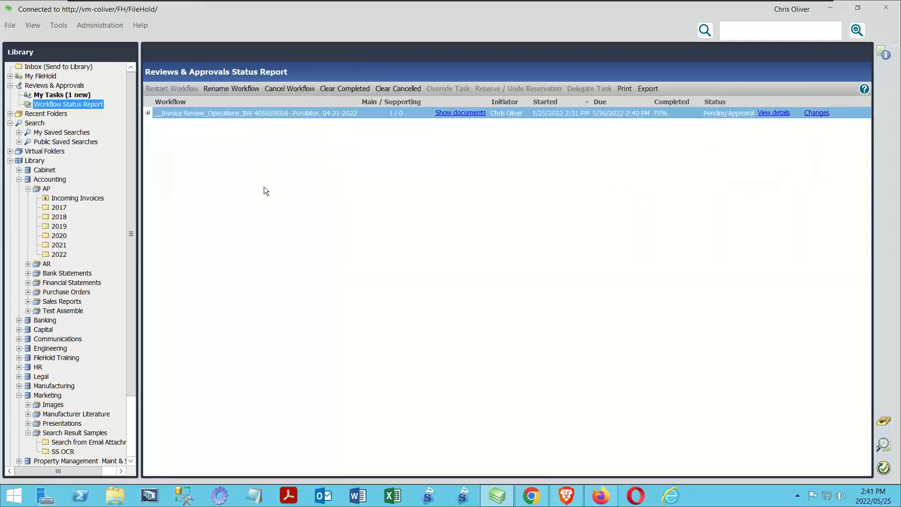
{"action": "left_click", "coordinate": [147, 113]}
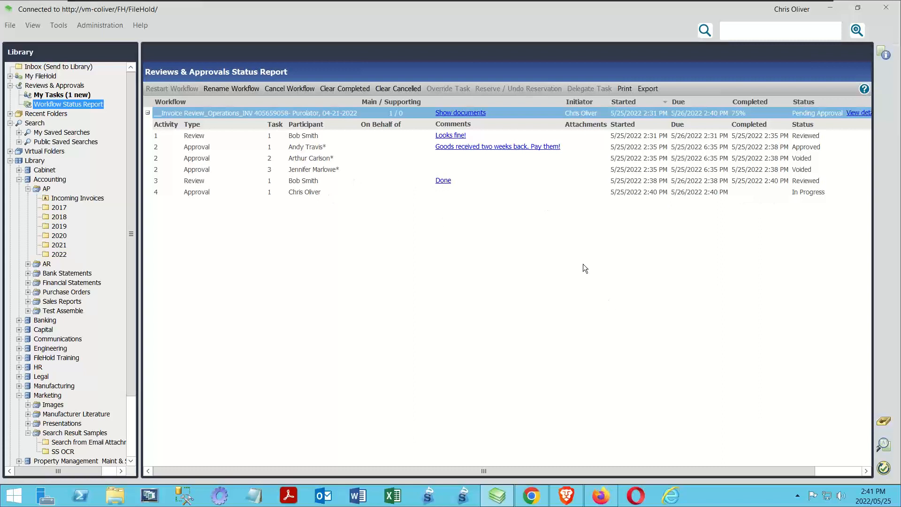
Start completing the "Please approve valid invoice" task, and check the Accounting/AP/2022 folder in the Brave web client.
{"action": "left_click", "coordinate": [44, 96]}
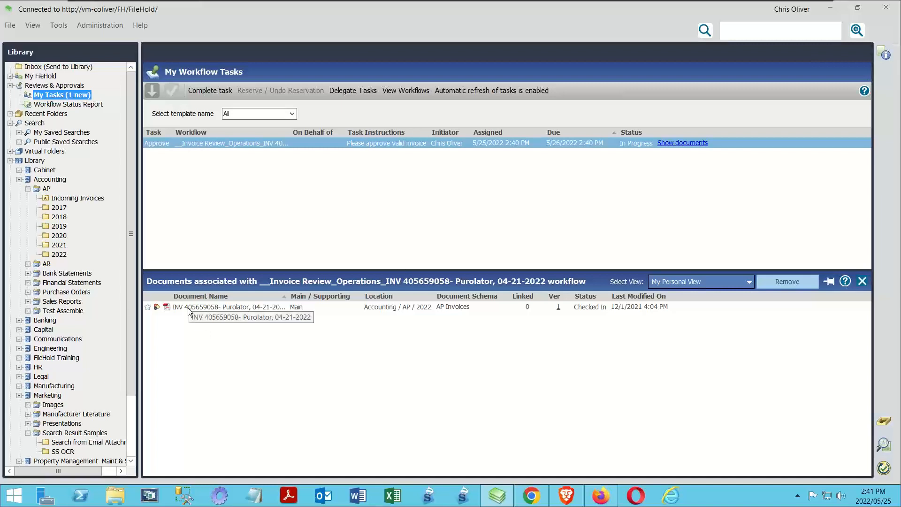
{"action": "left_click", "coordinate": [215, 91]}
{"action": "left_click", "coordinate": [558, 500]}
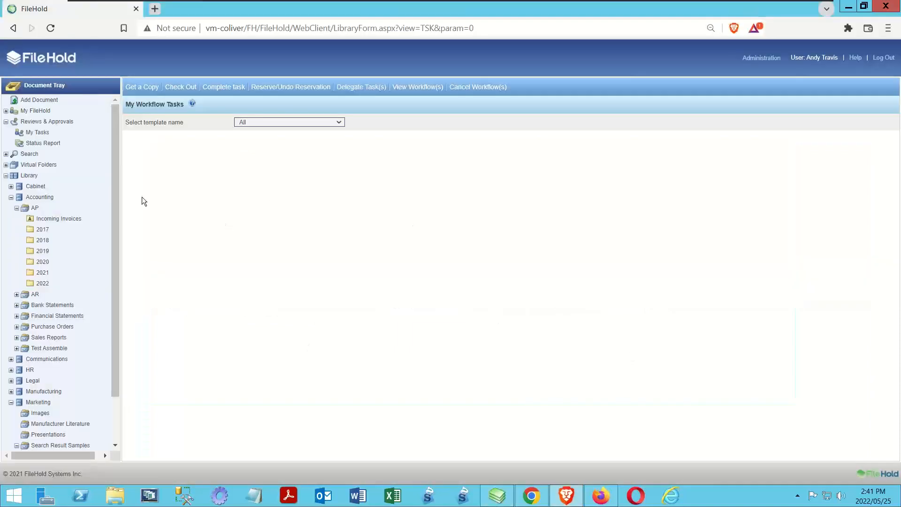
{"action": "left_click", "coordinate": [40, 284]}
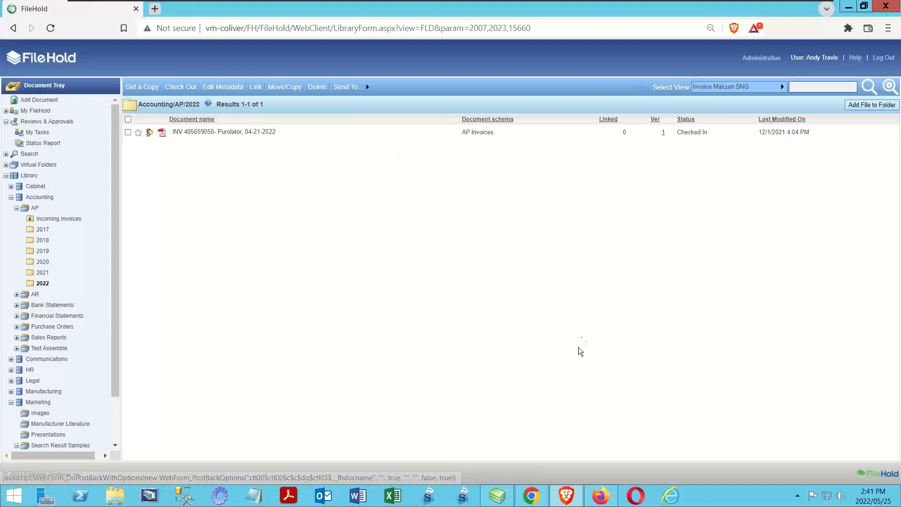
Return to the desktop client's Submit Approval form and examine the task details and workflow history for CFO Sign Off.
{"action": "left_click", "coordinate": [491, 500]}
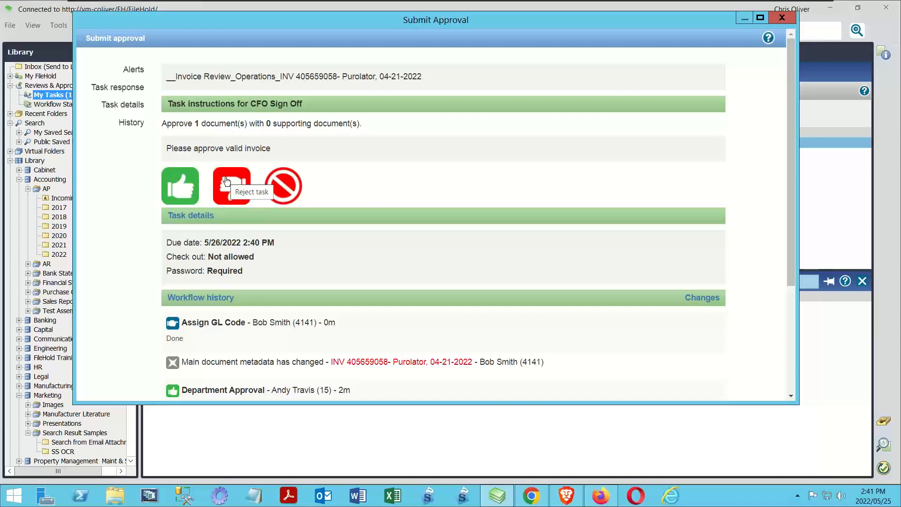
{"action": "scroll", "coordinate": [311, 325], "scroll_direction": "down", "scroll_amount": 1}
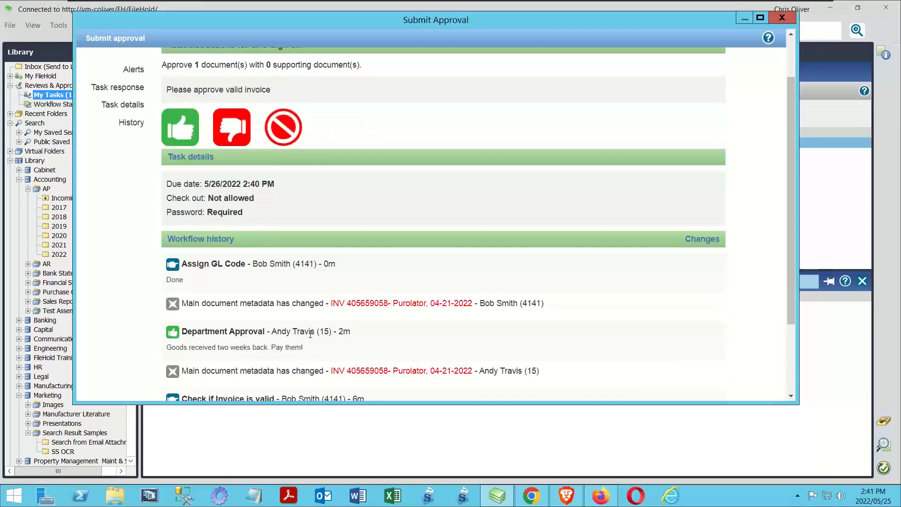
{"action": "scroll", "coordinate": [249, 363], "scroll_direction": "down", "scroll_amount": 1}
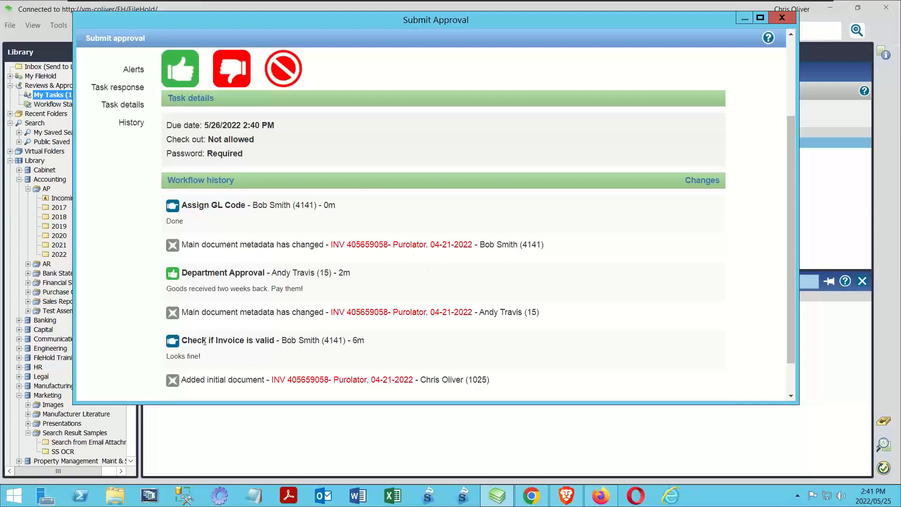
{"action": "scroll", "coordinate": [336, 323], "scroll_direction": "down", "scroll_amount": 1}
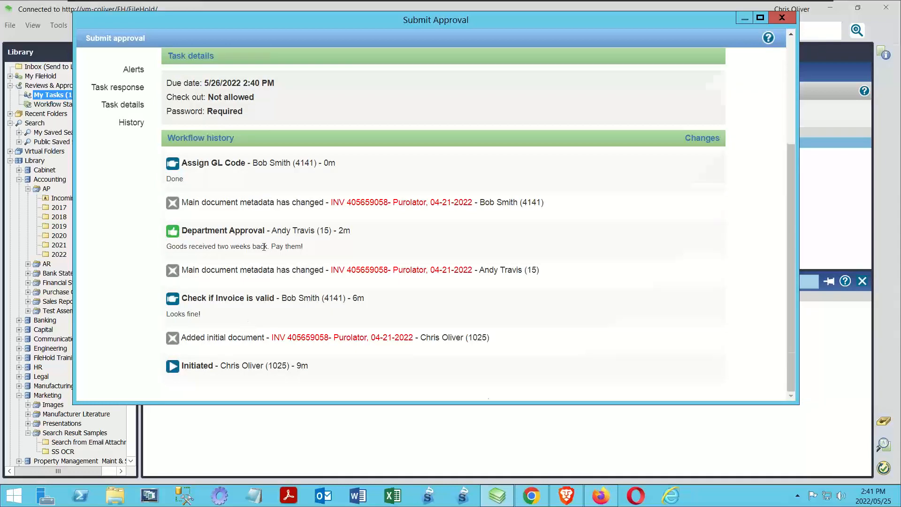
{"action": "scroll", "coordinate": [263, 246], "scroll_direction": "up", "scroll_amount": 4}
Approve the CFO Sign Off task with the comment "Pay them!", entering the FileHold account password to submit it.
{"action": "left_click", "coordinate": [187, 180]}
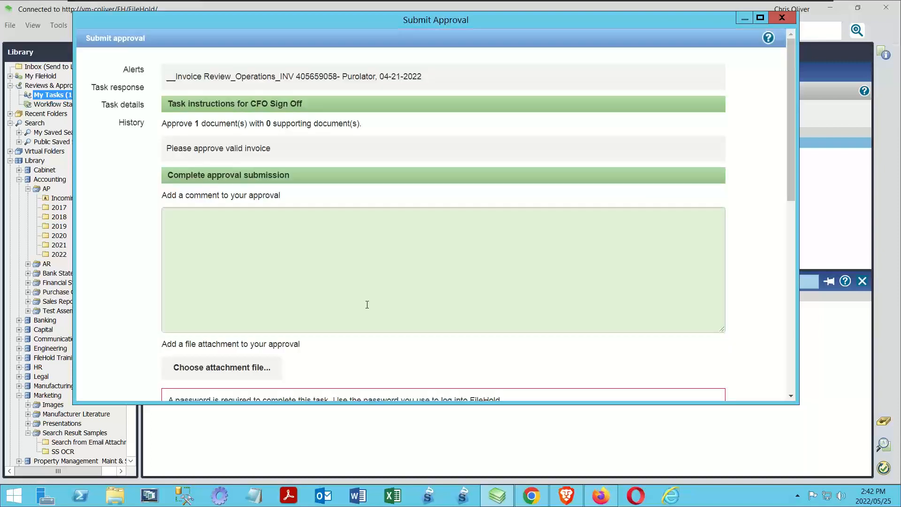
{"action": "left_click", "coordinate": [367, 305]}
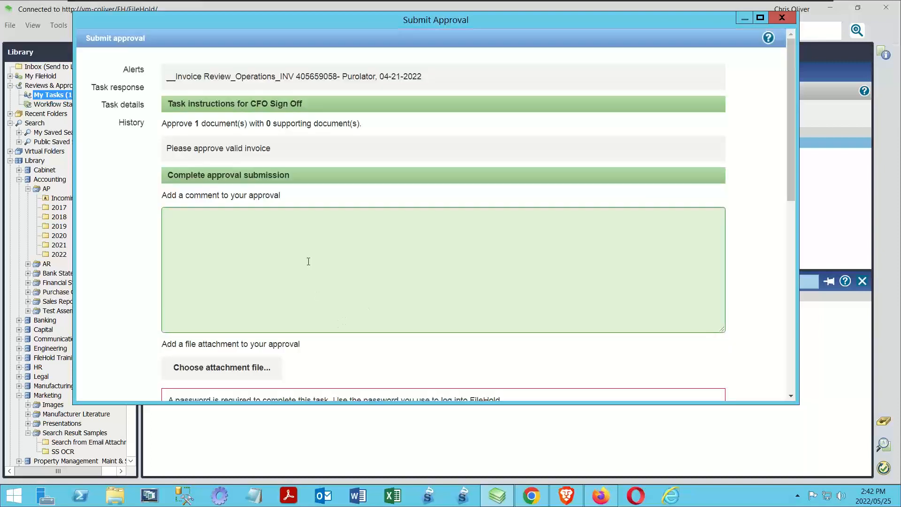
{"action": "left_click", "coordinate": [230, 237]}
{"action": "type", "text": "Pay them!"}
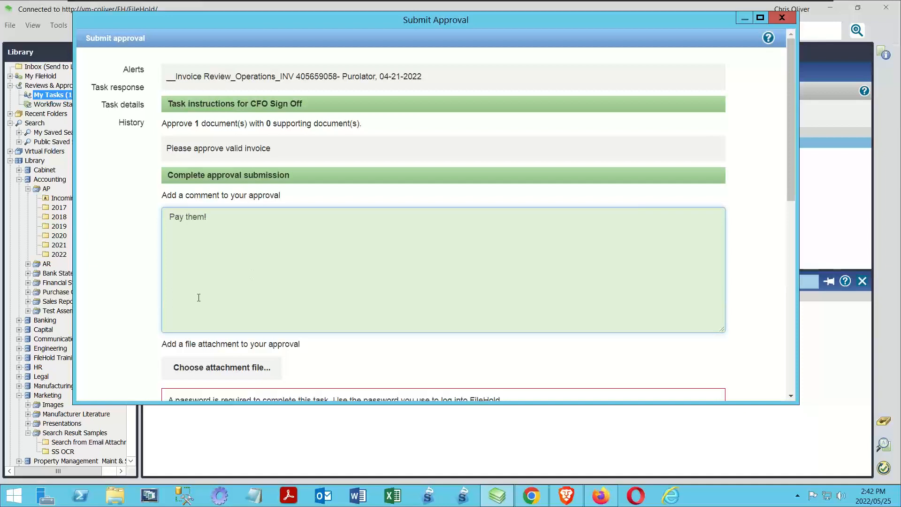
{"action": "scroll", "coordinate": [153, 282], "scroll_direction": "down", "scroll_amount": 1}
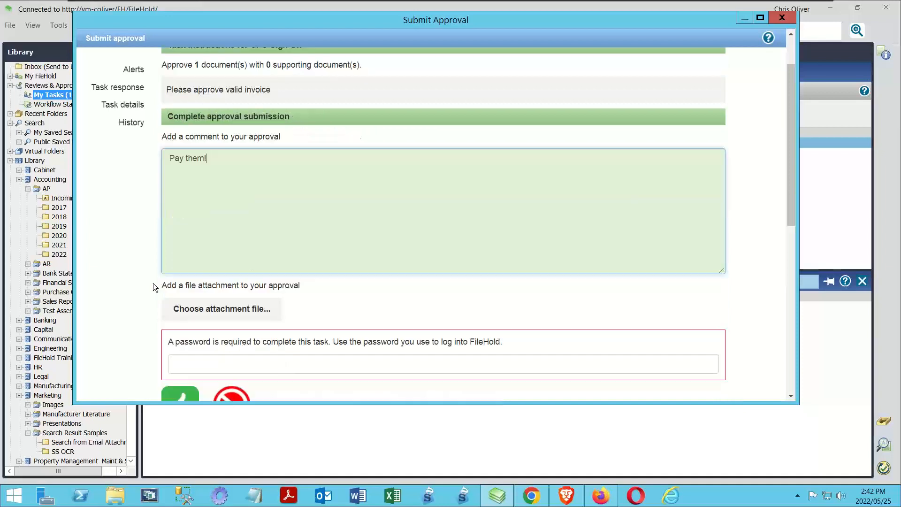
{"action": "left_click", "coordinate": [181, 362]}
{"action": "type", "text": "•••••"}
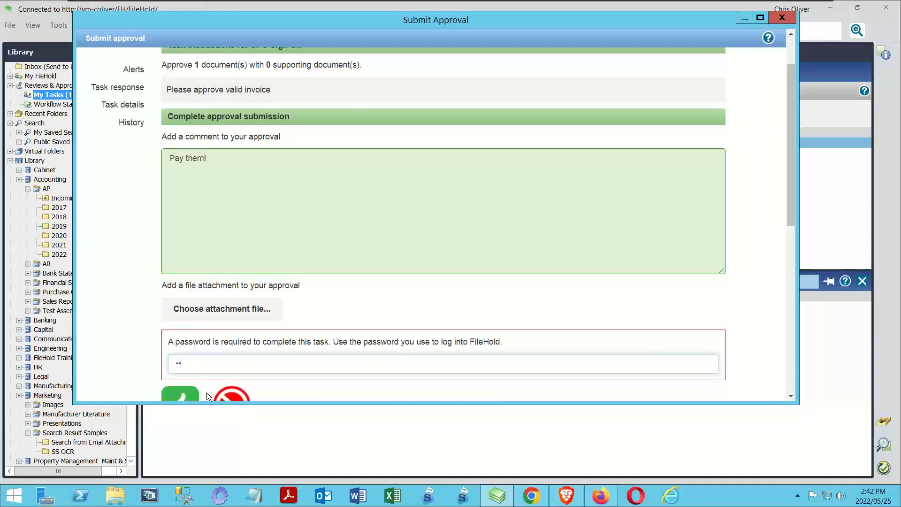
{"action": "left_click", "coordinate": [181, 394]}
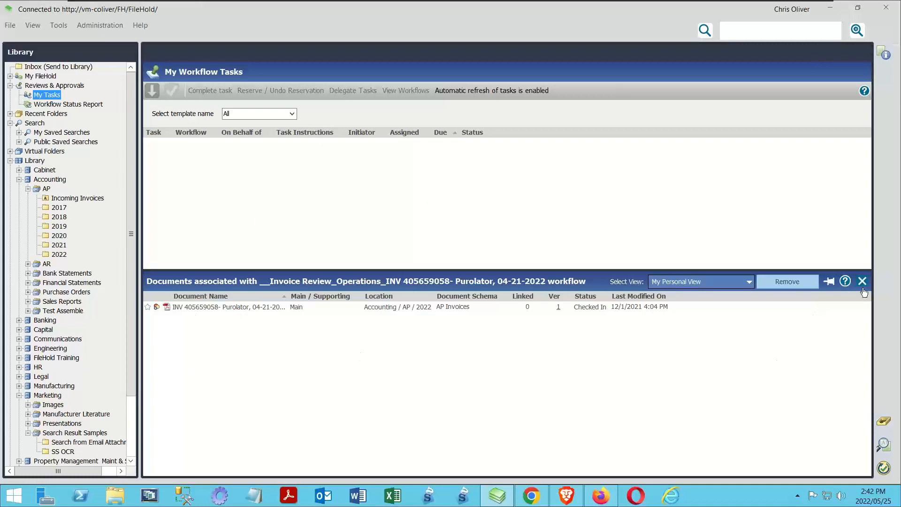
Show the Purolator invoice's metadata and version properties in Accounting/AP/2022, and view the sign-off sheet for its approval.
{"action": "left_click", "coordinate": [62, 256]}
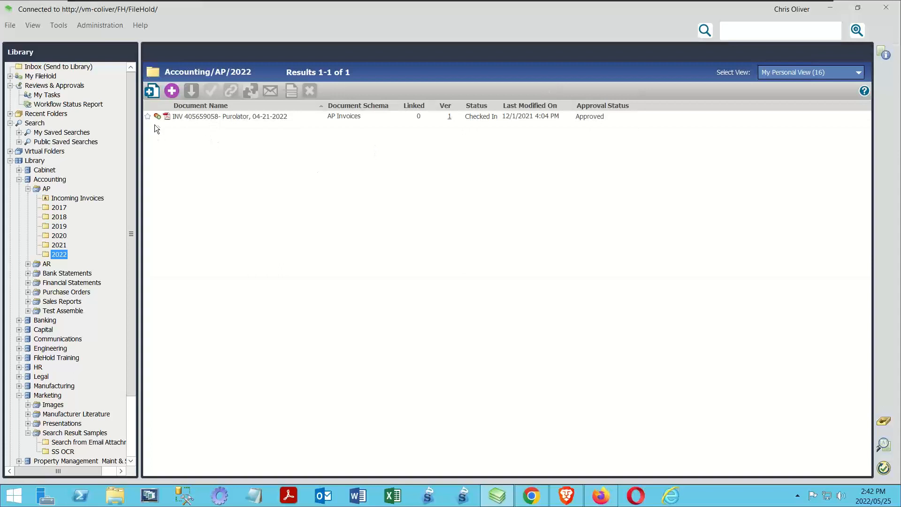
{"action": "left_click", "coordinate": [195, 115]}
{"action": "left_click", "coordinate": [884, 53]}
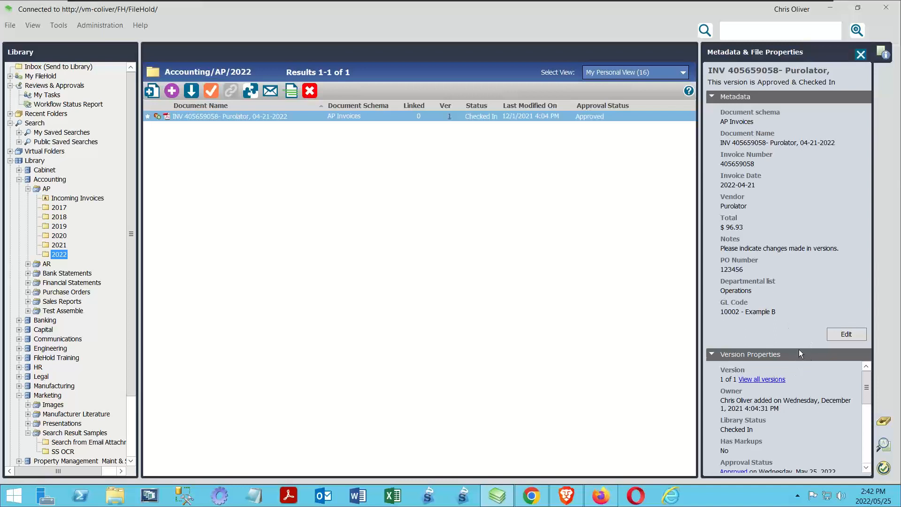
{"action": "left_click_drag", "start_coordinate": [798, 348], "coordinate": [798, 268]}
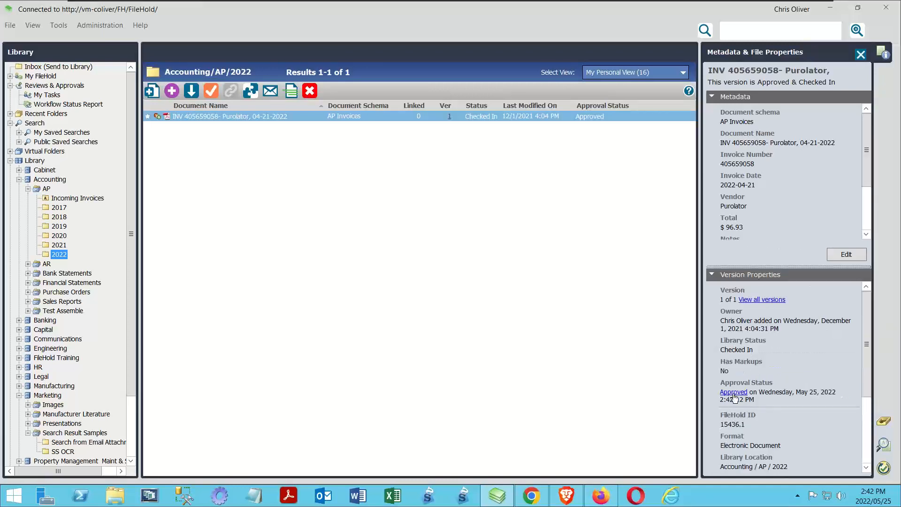
{"action": "left_click", "coordinate": [734, 395]}
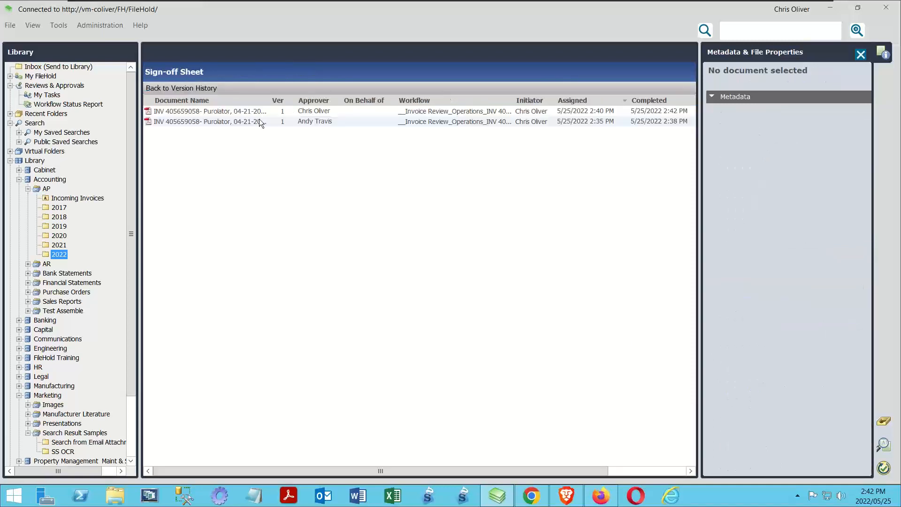
{"action": "left_click", "coordinate": [303, 112]}
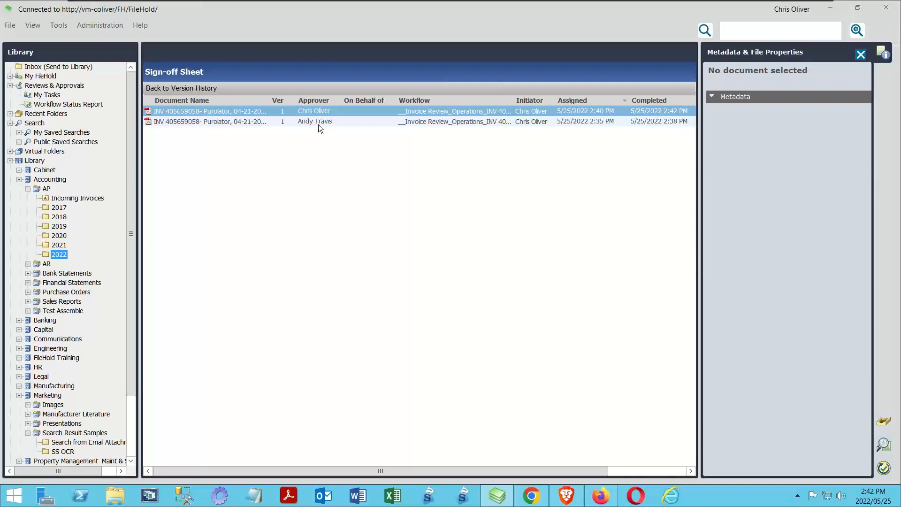
{"action": "left_click", "coordinate": [177, 88]}
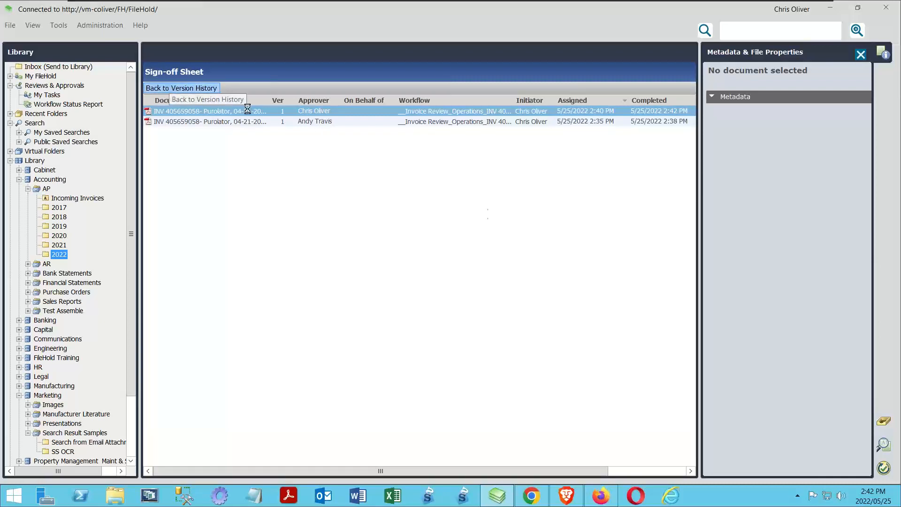
View the invoice's review and approval history, inspect the Invoice Review workflow's activities and the department approval comment, and return to the version history.
{"action": "right_click", "coordinate": [194, 119]}
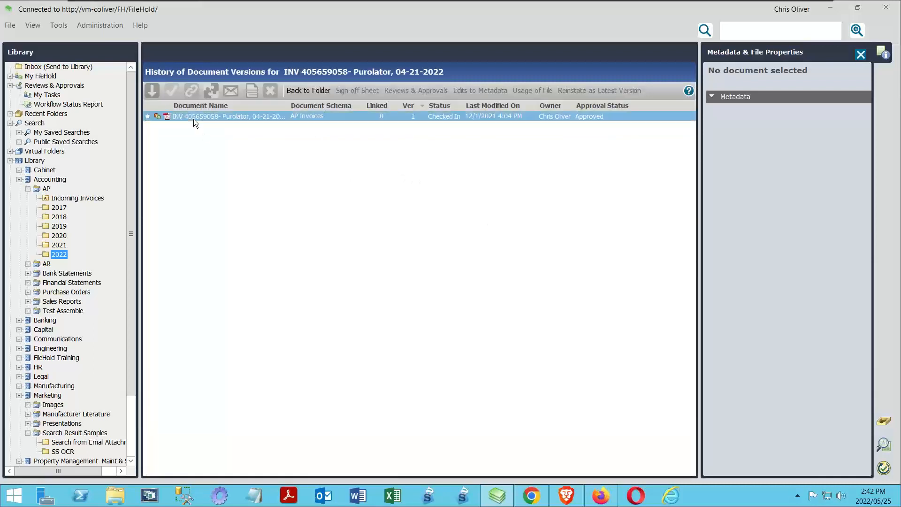
{"action": "mouse_move", "coordinate": [246, 175]}
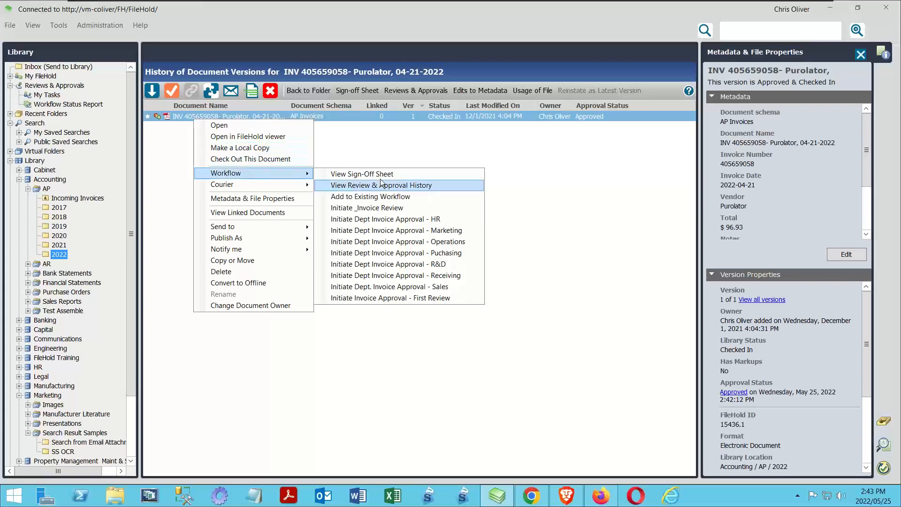
{"action": "left_click", "coordinate": [384, 186]}
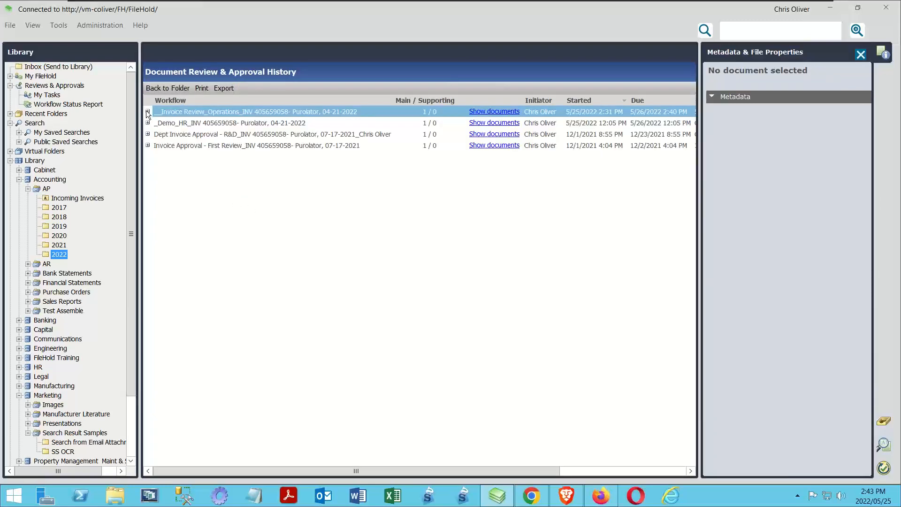
{"action": "left_click", "coordinate": [147, 111]}
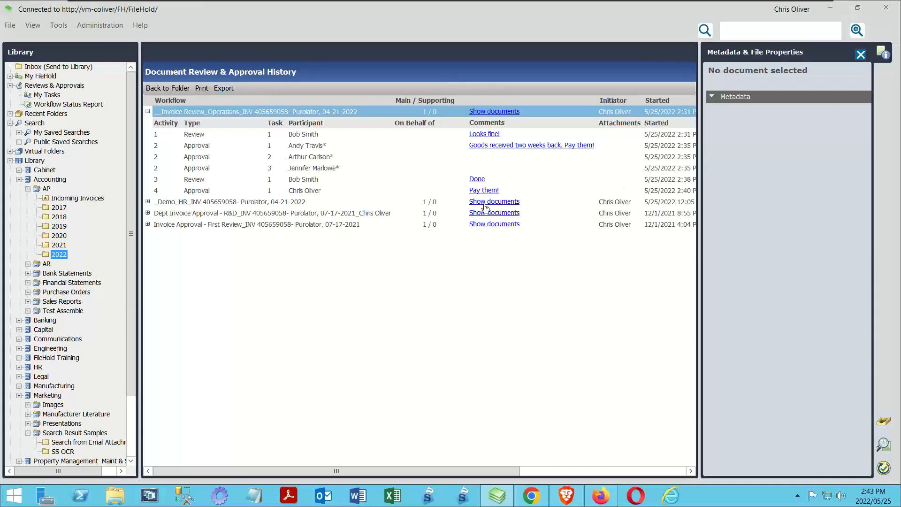
{"action": "left_click", "coordinate": [505, 146]}
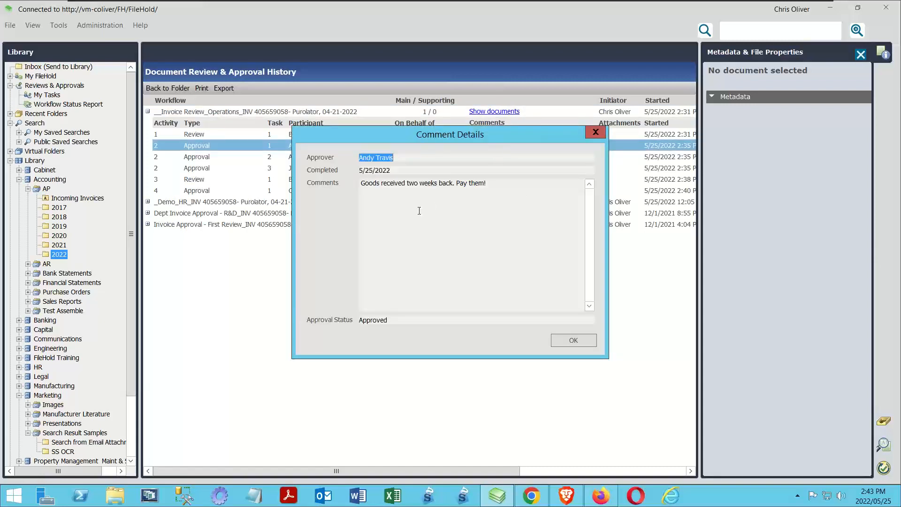
{"action": "left_click", "coordinate": [590, 336]}
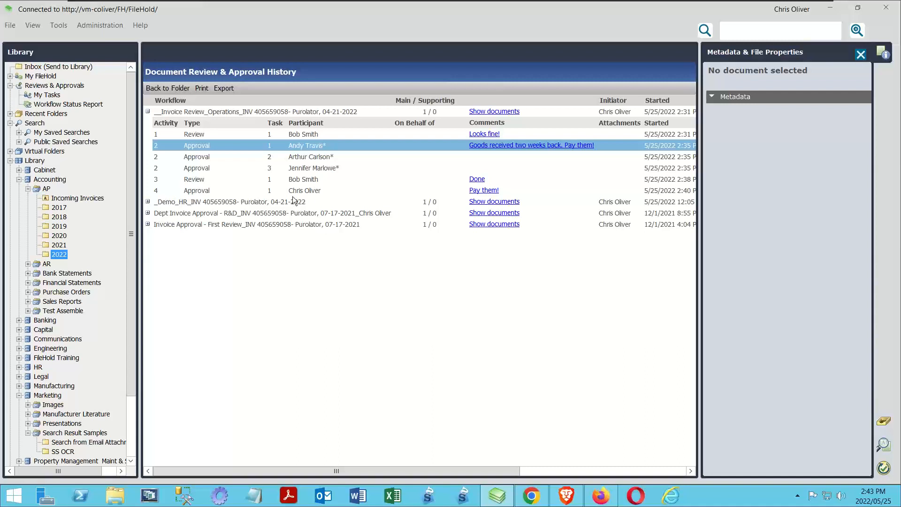
{"action": "left_click", "coordinate": [172, 88]}
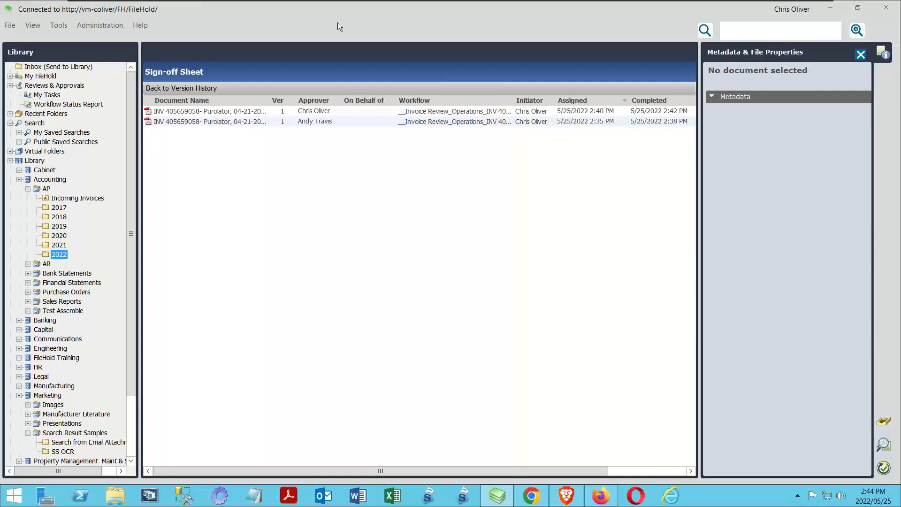
{"action": "left_click", "coordinate": [206, 87]}
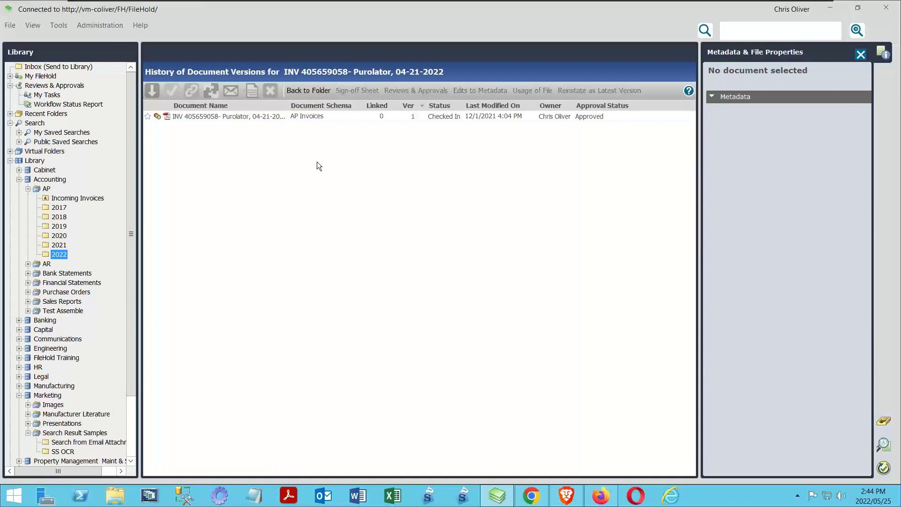